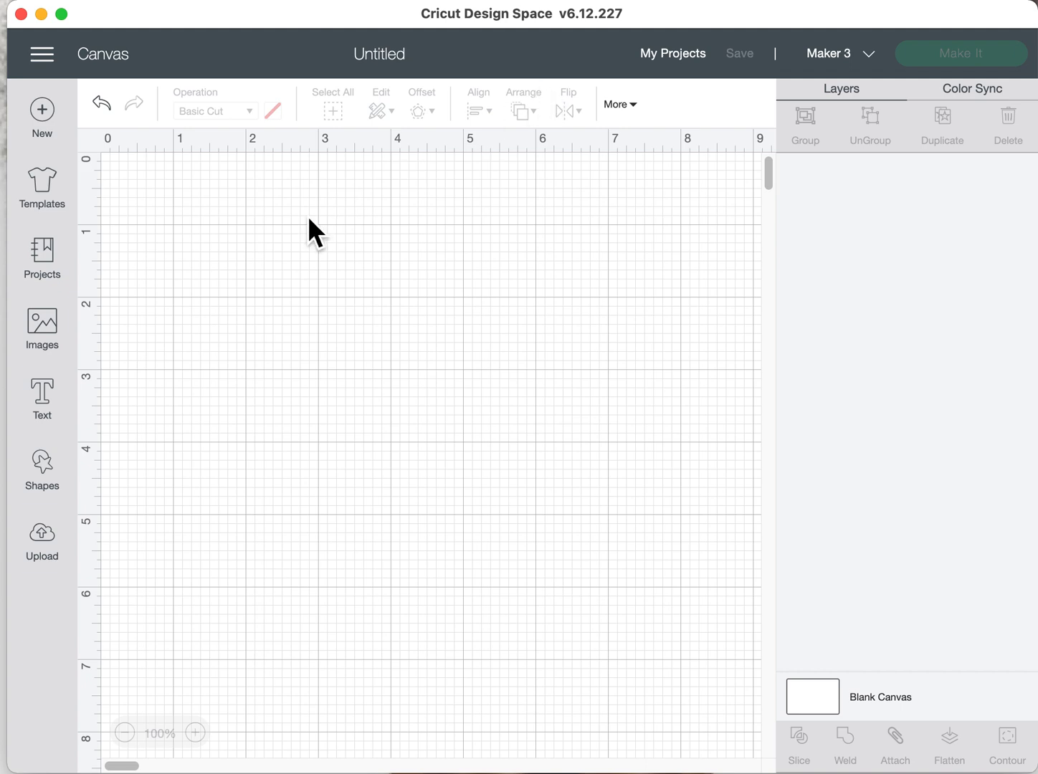
Add a text object containing the first name and move it lower on the canvas
{"action": "left_click", "coordinate": [48, 414]}
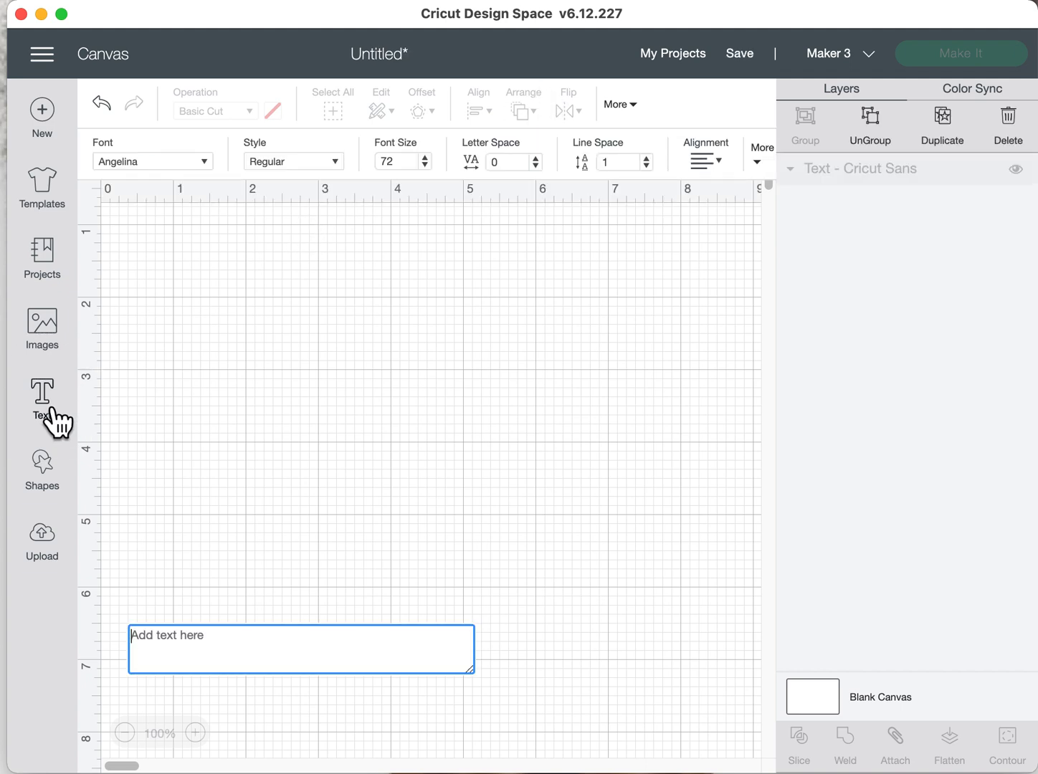
{"action": "type", "text": "Olivia"}
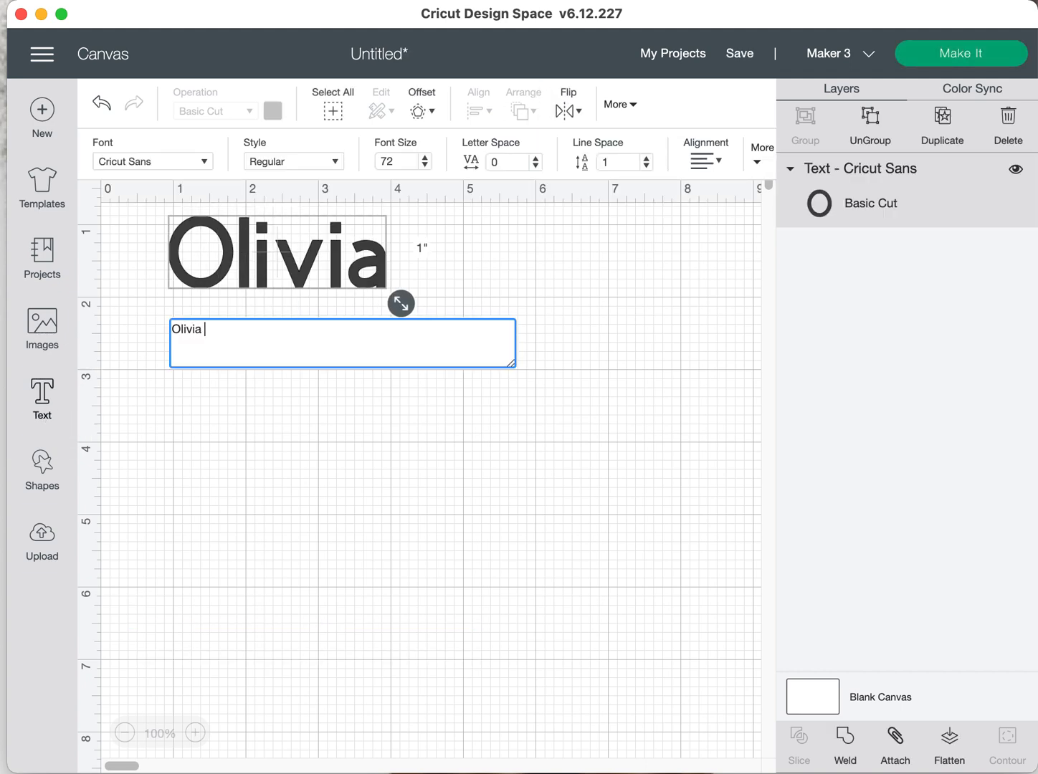
{"action": "left_click", "coordinate": [183, 477]}
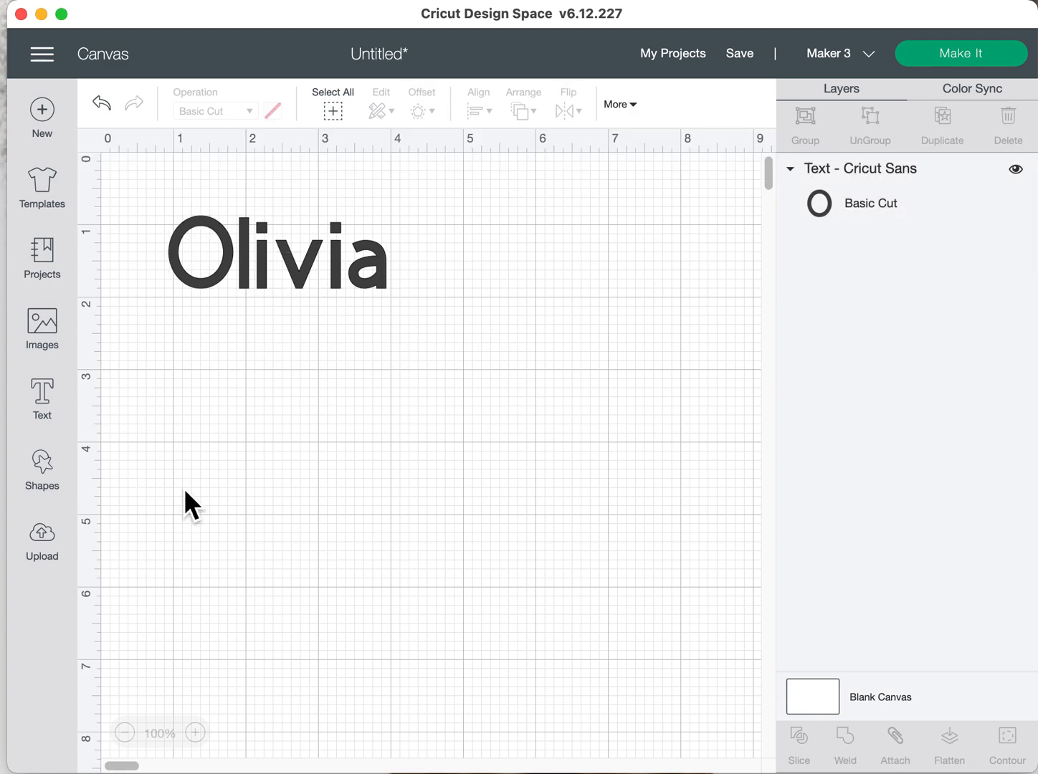
{"action": "left_click", "coordinate": [261, 278]}
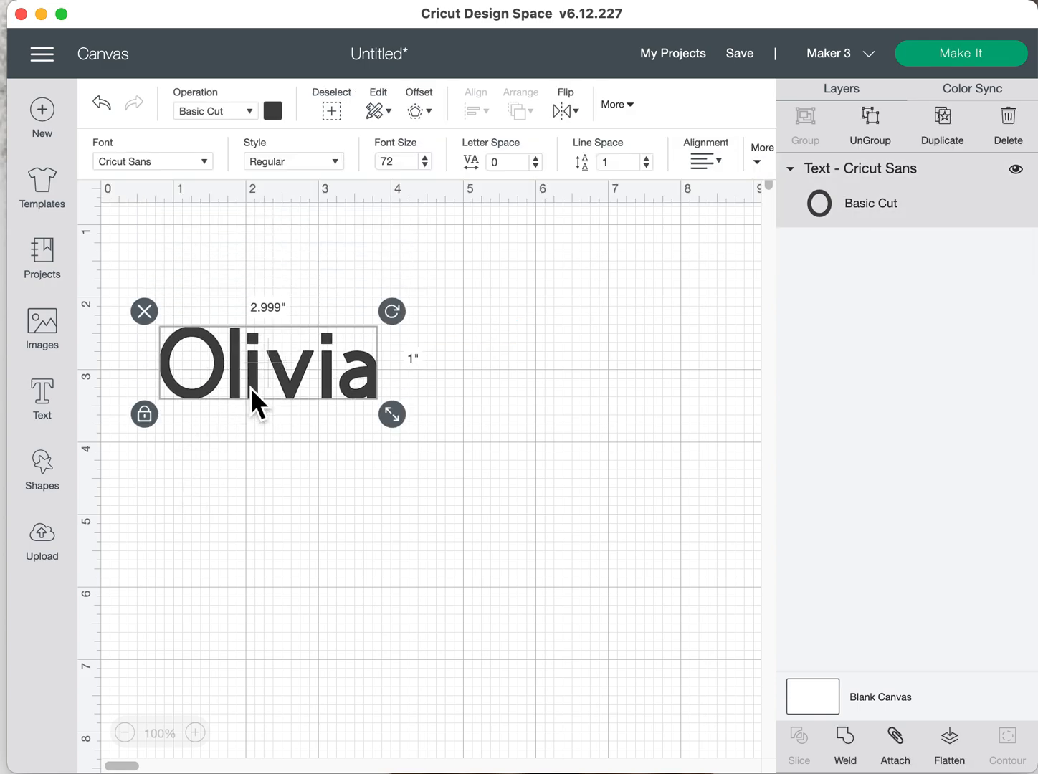
Set the name's font to Angelina from the system fonts, move the text down and ungroup it into separate letters
{"action": "left_click", "coordinate": [204, 167]}
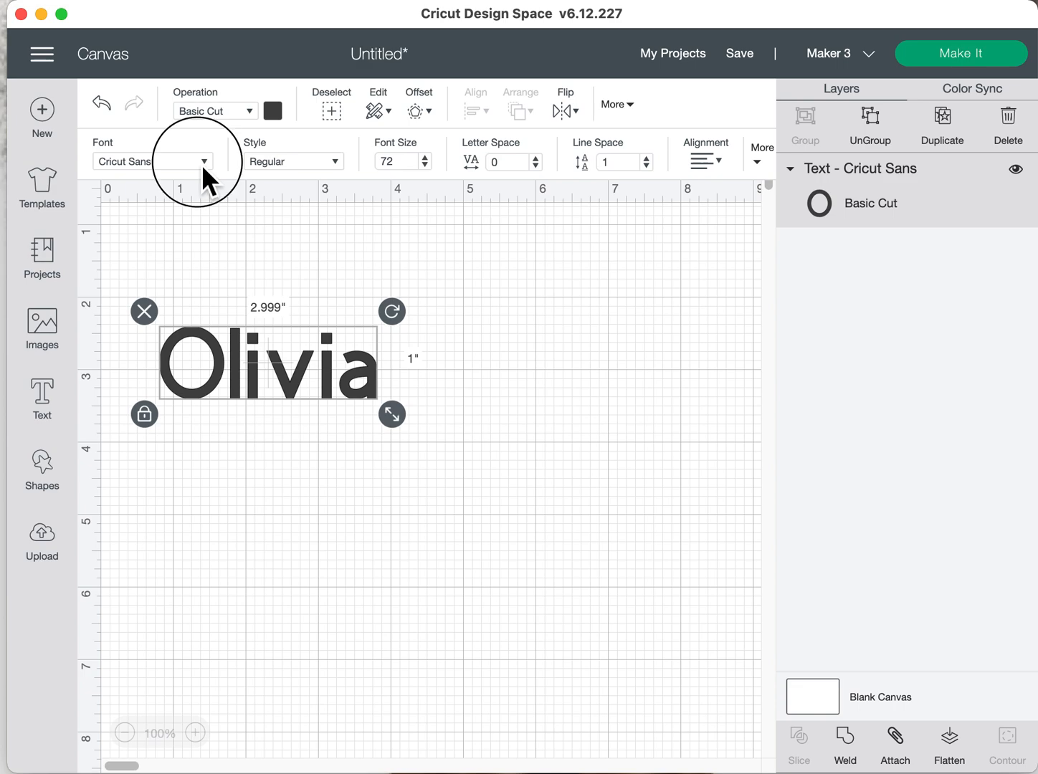
{"action": "left_click", "coordinate": [521, 147]}
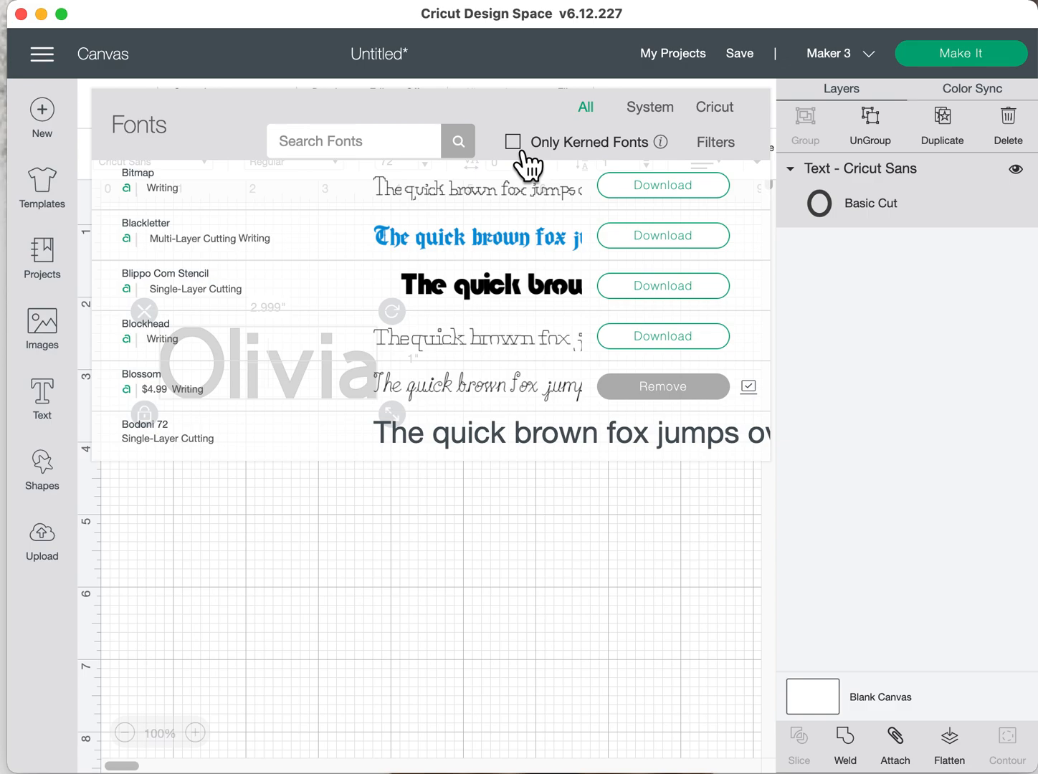
{"action": "left_click", "coordinate": [654, 128]}
{"action": "scroll", "coordinate": [588, 235], "scroll_direction": "down", "scroll_amount": 5}
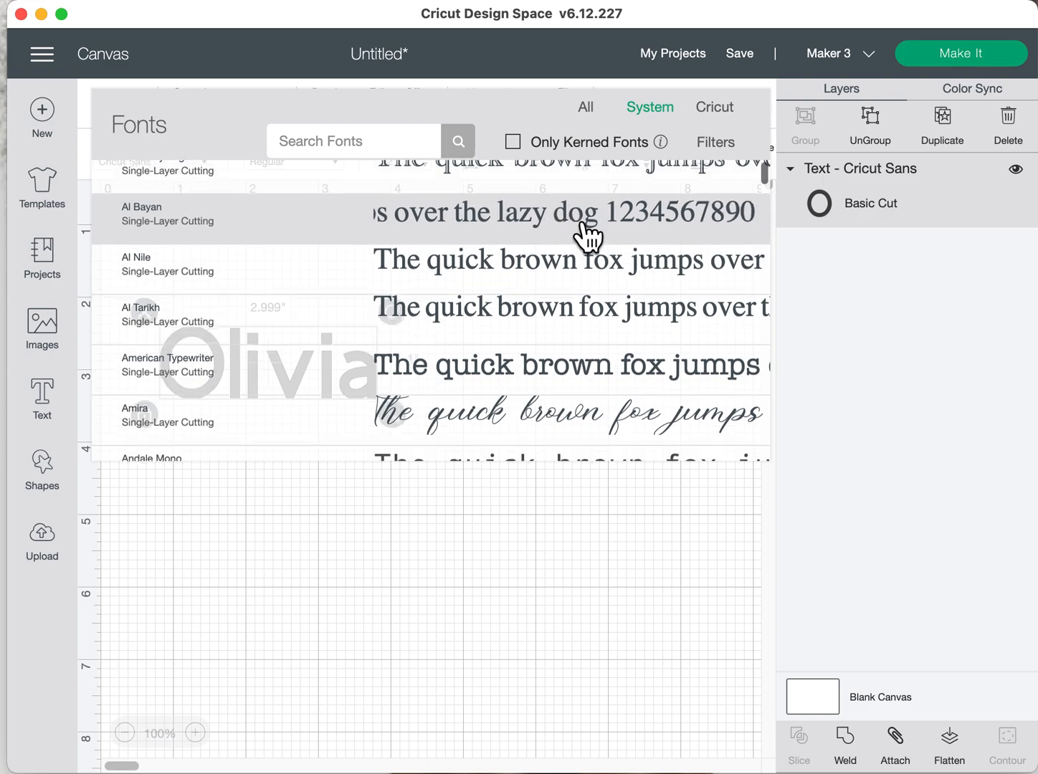
{"action": "scroll", "coordinate": [588, 235], "scroll_direction": "down", "scroll_amount": 2}
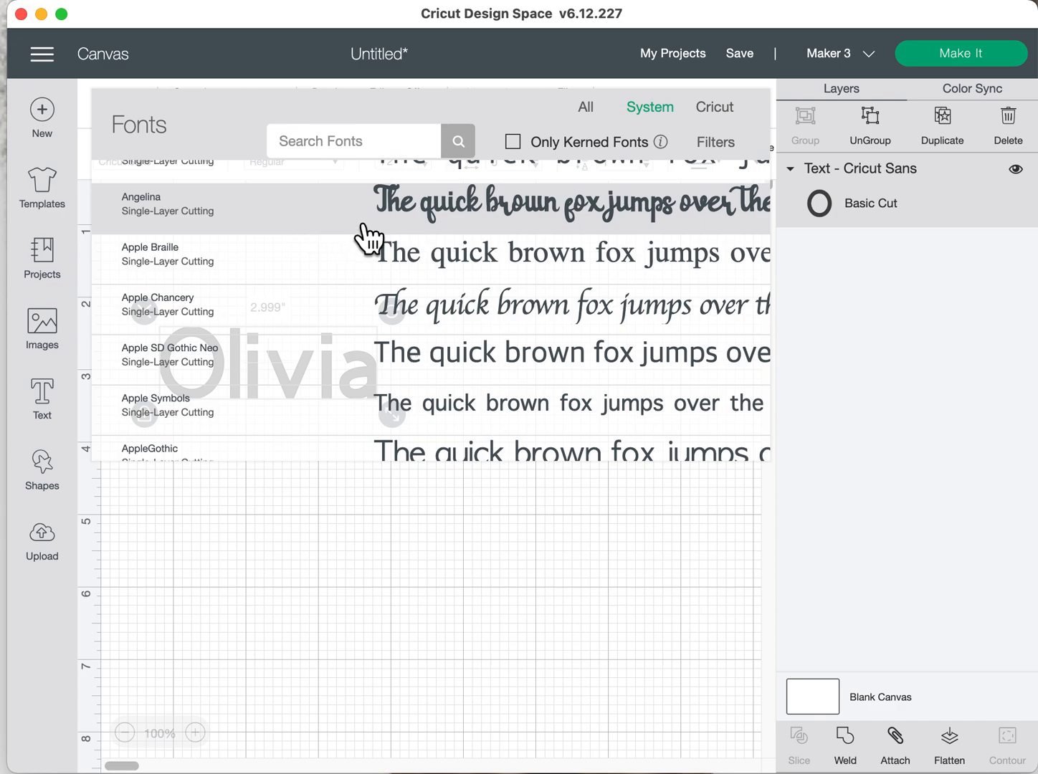
{"action": "left_click", "coordinate": [510, 219]}
{"action": "left_click_drag", "start_coordinate": [426, 310], "coordinate": [439, 392]}
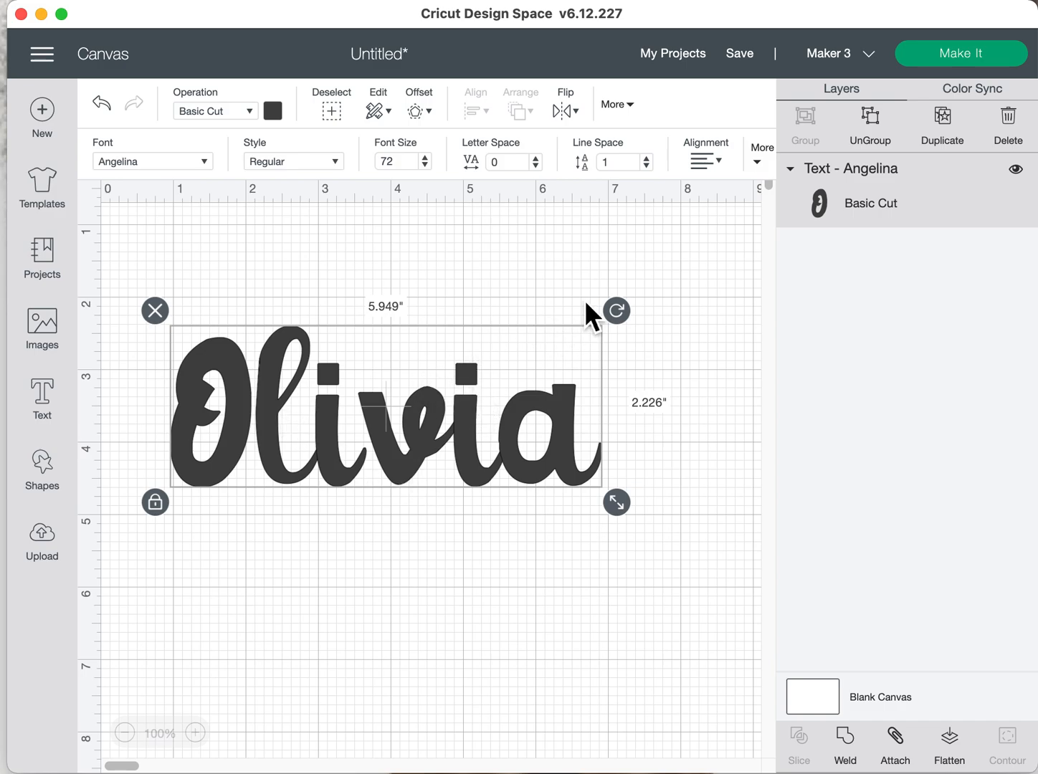
{"action": "left_click", "coordinate": [870, 136]}
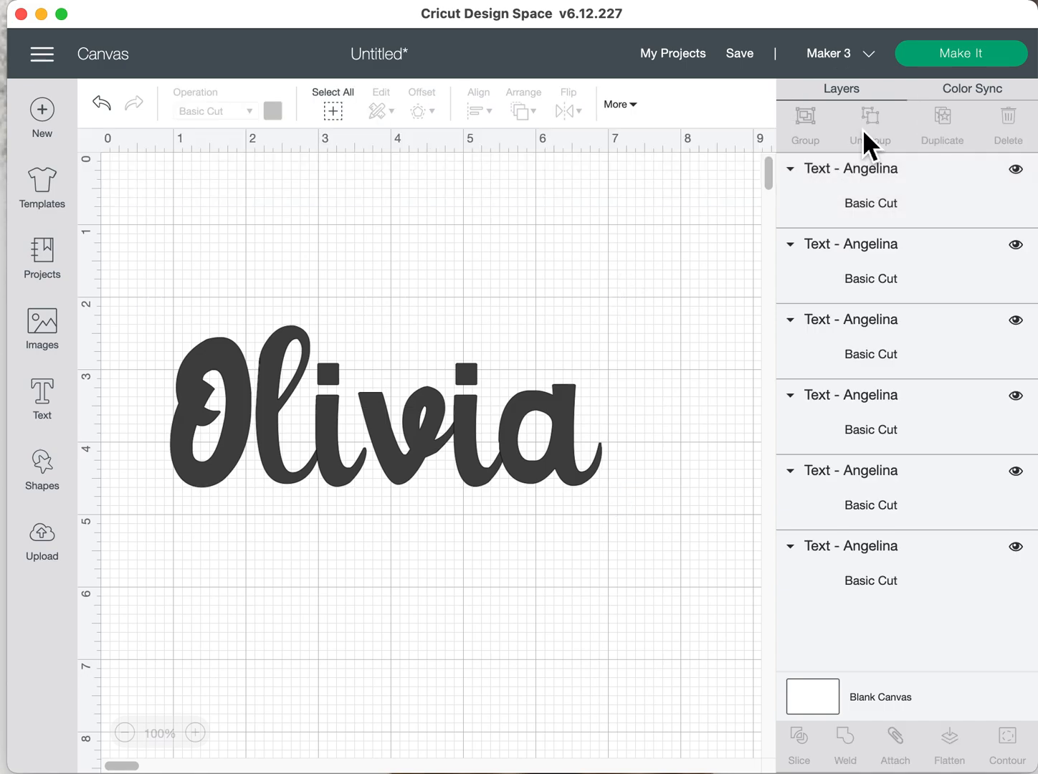
Add a square, shrink it to about 0.7 inches and place it over the dot of the second i
{"action": "left_click", "coordinate": [474, 380]}
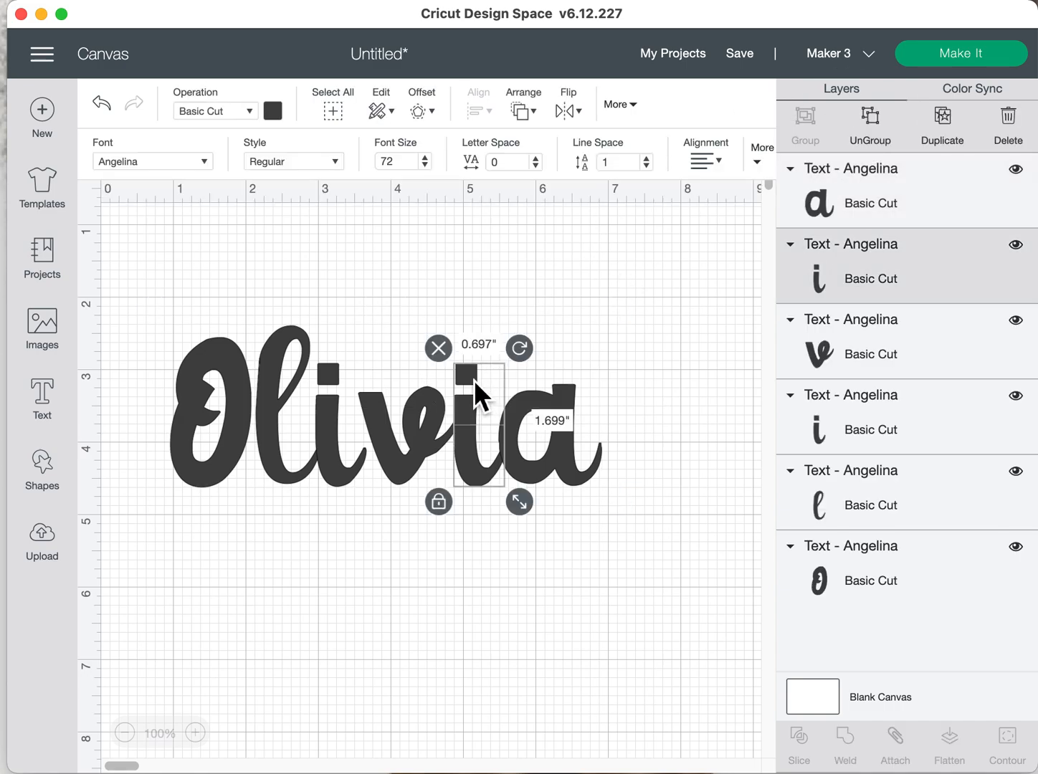
{"action": "left_click", "coordinate": [52, 478]}
{"action": "left_click", "coordinate": [133, 276]}
{"action": "left_click_drag", "start_coordinate": [275, 262], "coordinate": [430, 267]}
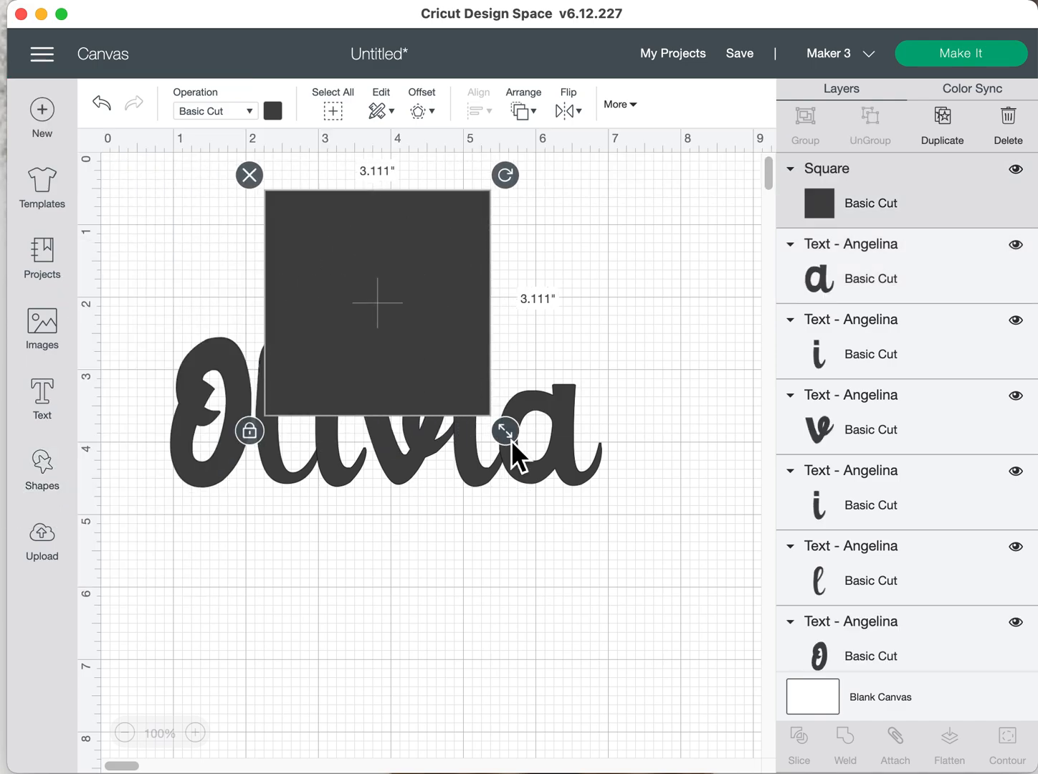
{"action": "left_click_drag", "start_coordinate": [508, 433], "coordinate": [481, 357]}
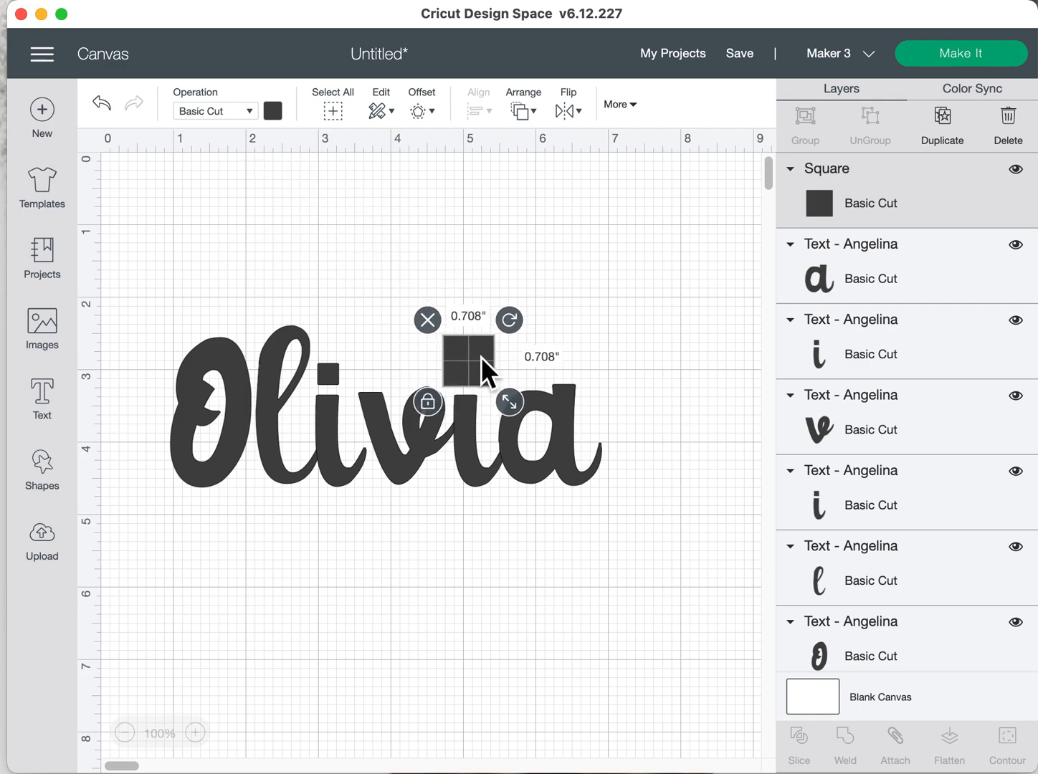
Slice the second i with the square and delete the cut-off dot and leftover square pieces
{"action": "left_click", "coordinate": [478, 353]}
{"action": "left_click", "coordinate": [471, 435], "text": "shift"}
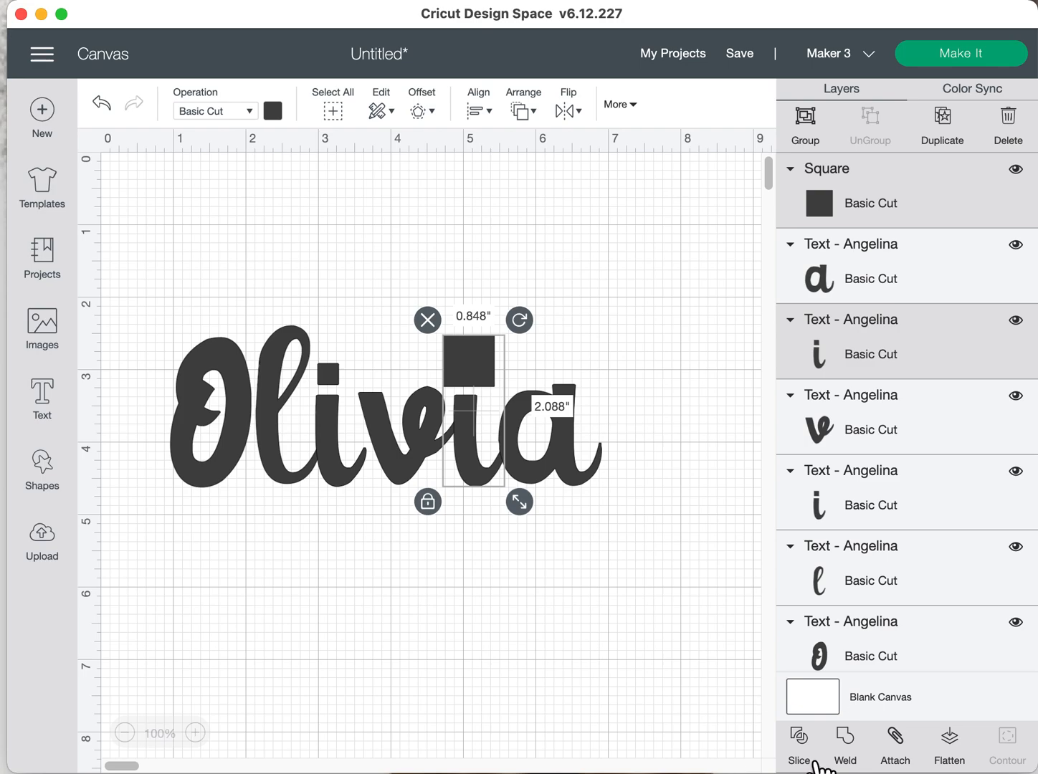
{"action": "left_click", "coordinate": [815, 764]}
{"action": "left_click_drag", "start_coordinate": [474, 376], "coordinate": [504, 305]}
{"action": "left_click", "coordinate": [473, 375]}
{"action": "left_click_drag", "start_coordinate": [473, 381], "coordinate": [528, 267]}
{"action": "left_click_drag", "start_coordinate": [401, 208], "coordinate": [598, 316]}
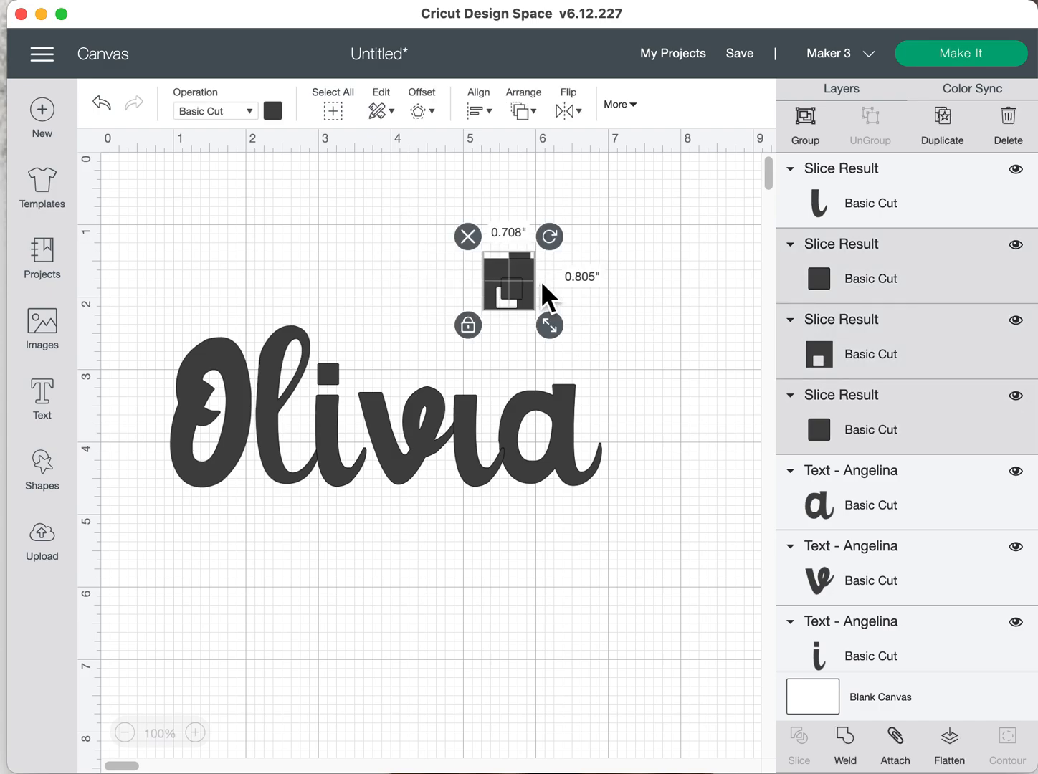
{"action": "left_click", "coordinate": [468, 237]}
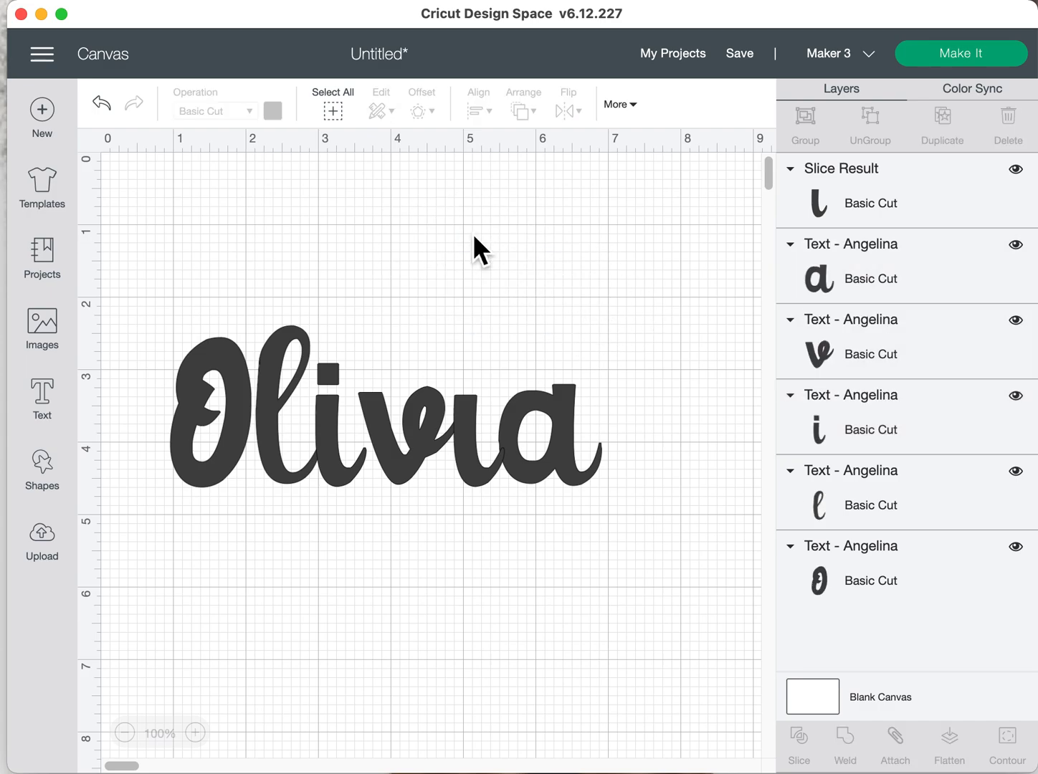
Move the first i below the word and cover its dot with a small circle
{"action": "left_click_drag", "start_coordinate": [334, 469], "coordinate": [358, 661]}
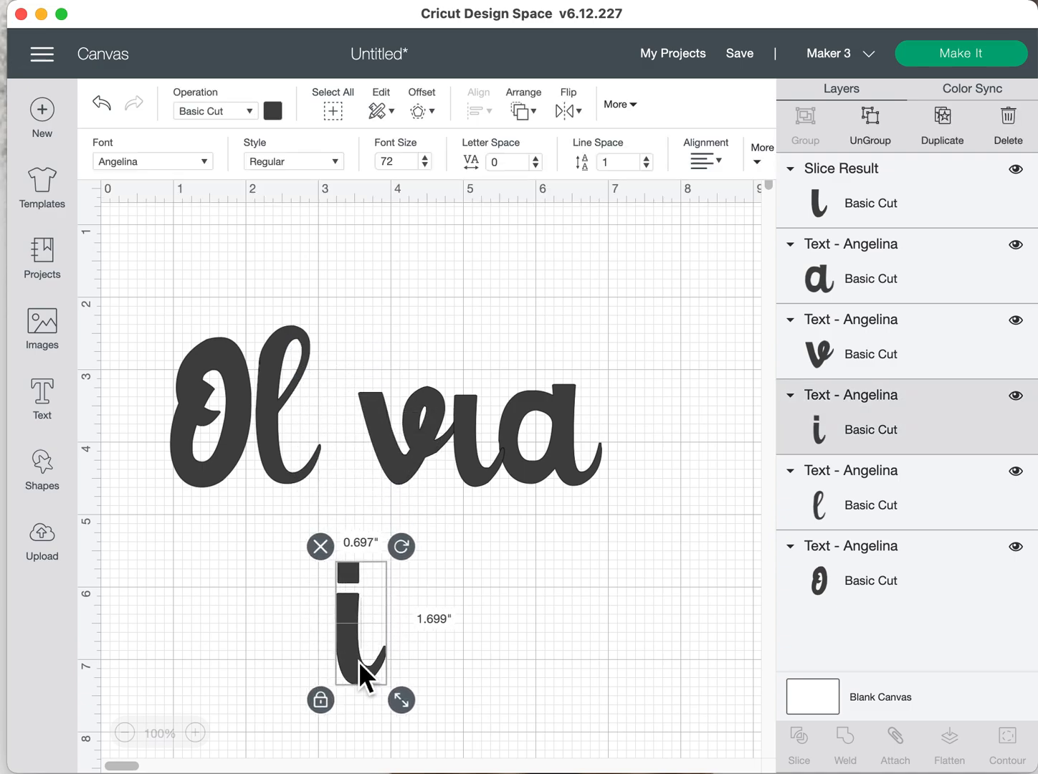
{"action": "left_click", "coordinate": [66, 485]}
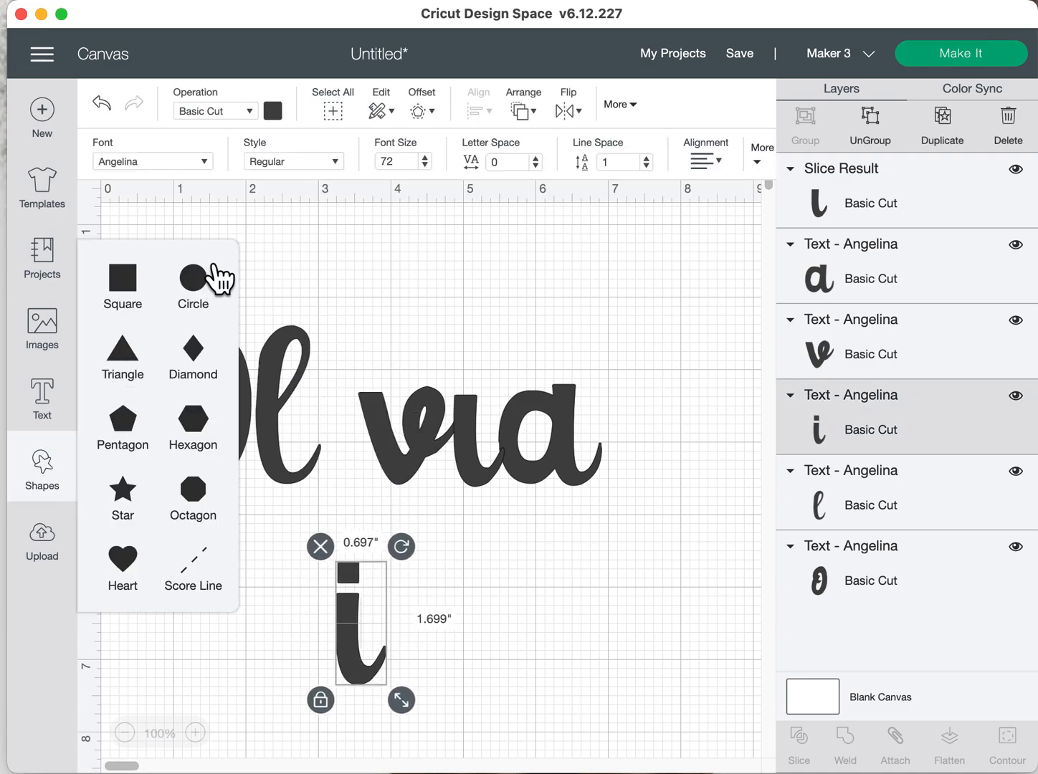
{"action": "left_click", "coordinate": [208, 294]}
{"action": "left_click_drag", "start_coordinate": [308, 319], "coordinate": [525, 558]}
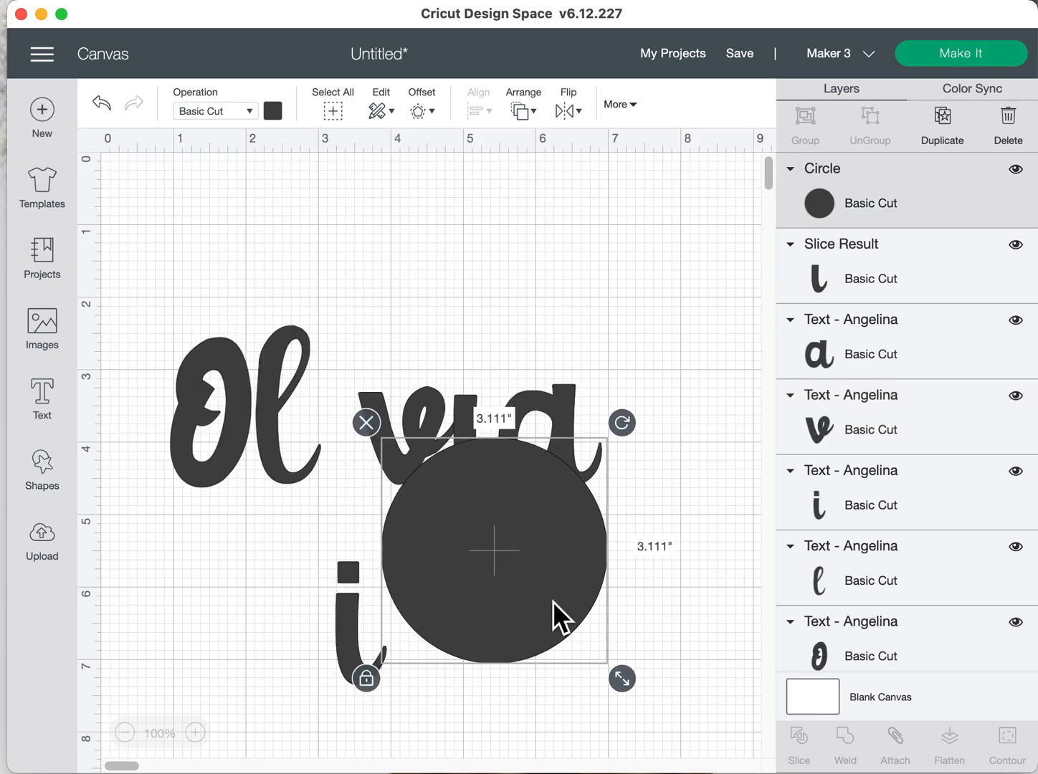
{"action": "left_click_drag", "start_coordinate": [621, 678], "coordinate": [445, 517]}
{"action": "left_click_drag", "start_coordinate": [412, 470], "coordinate": [363, 577]}
{"action": "left_click", "coordinate": [452, 660]}
{"action": "left_click", "coordinate": [360, 583]}
{"action": "left_click", "coordinate": [243, 590]}
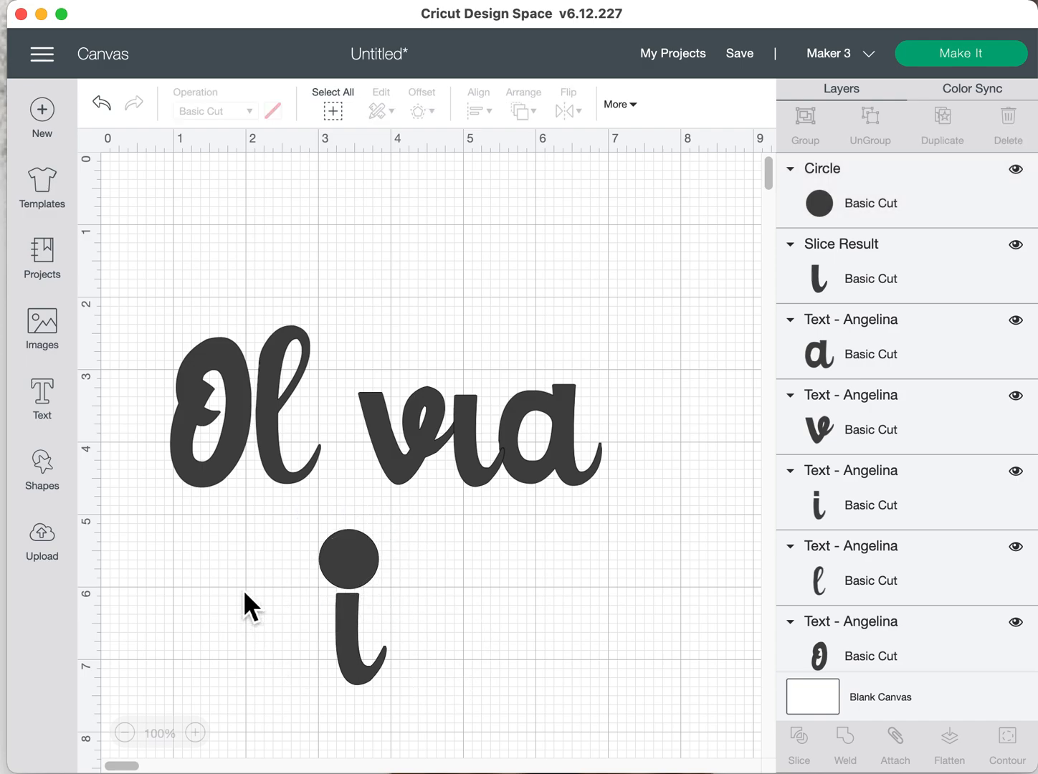
Slice the first i with the circle, then delete the cut-off dot and leftover circle pieces, keeping the stem
{"action": "left_click_drag", "start_coordinate": [252, 544], "coordinate": [460, 725]}
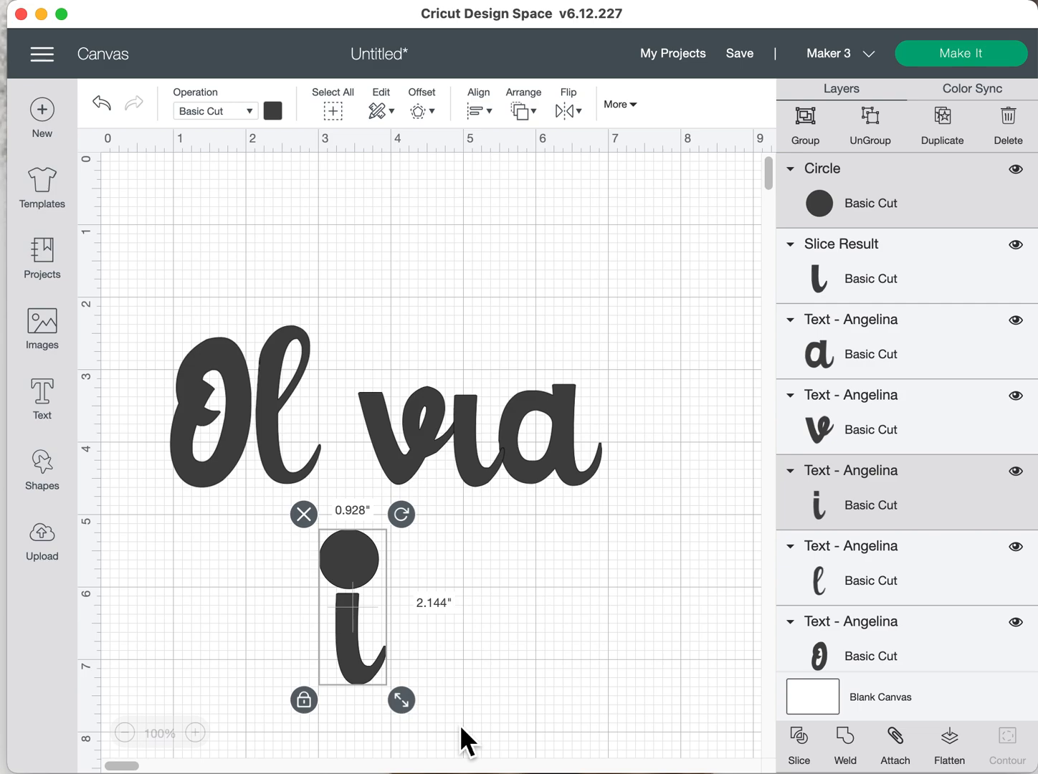
{"action": "left_click", "coordinate": [813, 763]}
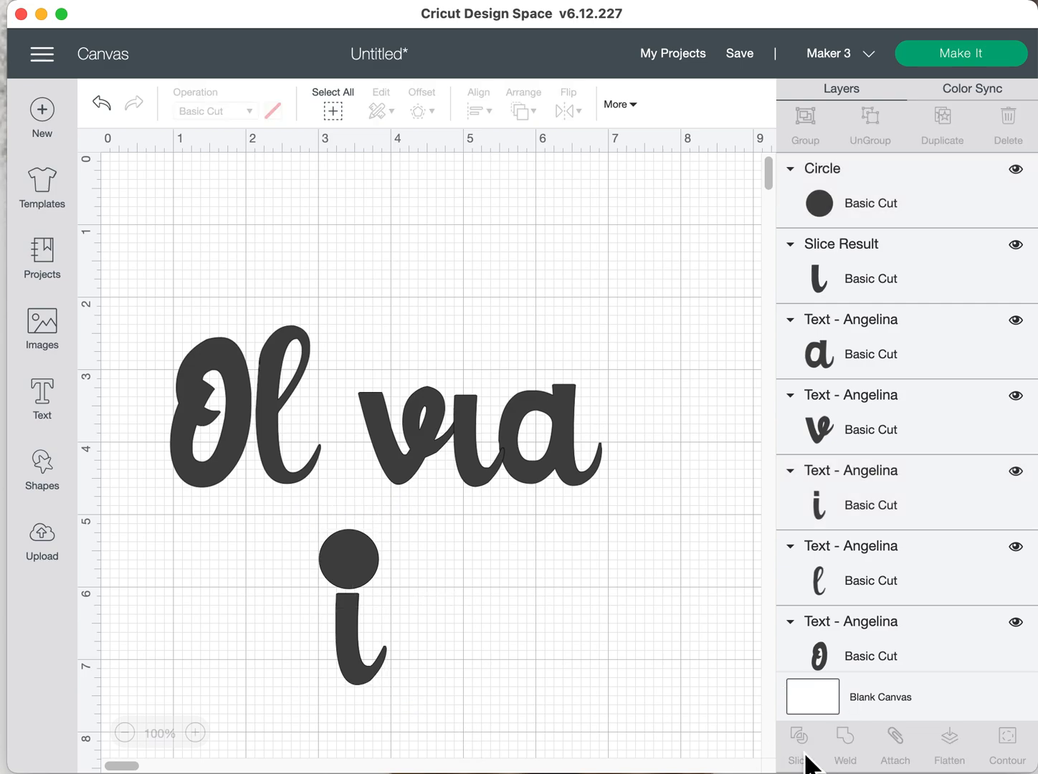
{"action": "left_click_drag", "start_coordinate": [339, 680], "coordinate": [614, 685]}
{"action": "left_click_drag", "start_coordinate": [402, 609], "coordinate": [279, 533]}
{"action": "key", "text": "Delete"}
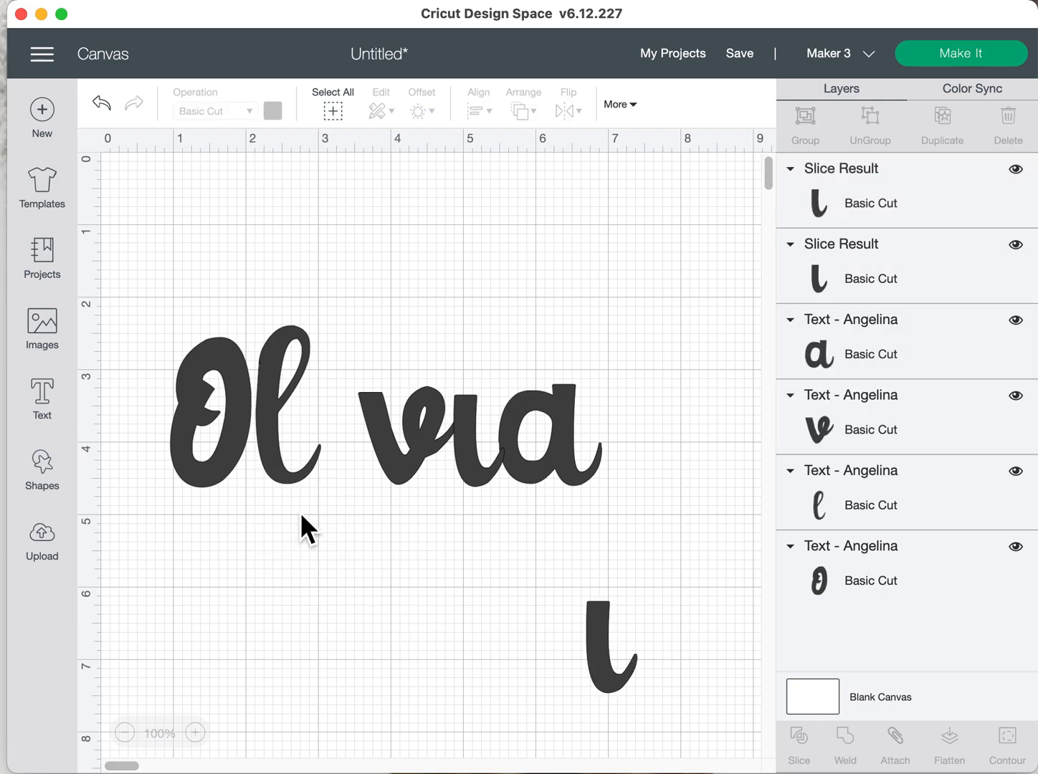
Move the dotless first i back between the l and the v, and shift the l and O right to meet it
{"action": "left_click_drag", "start_coordinate": [571, 653], "coordinate": [291, 446]}
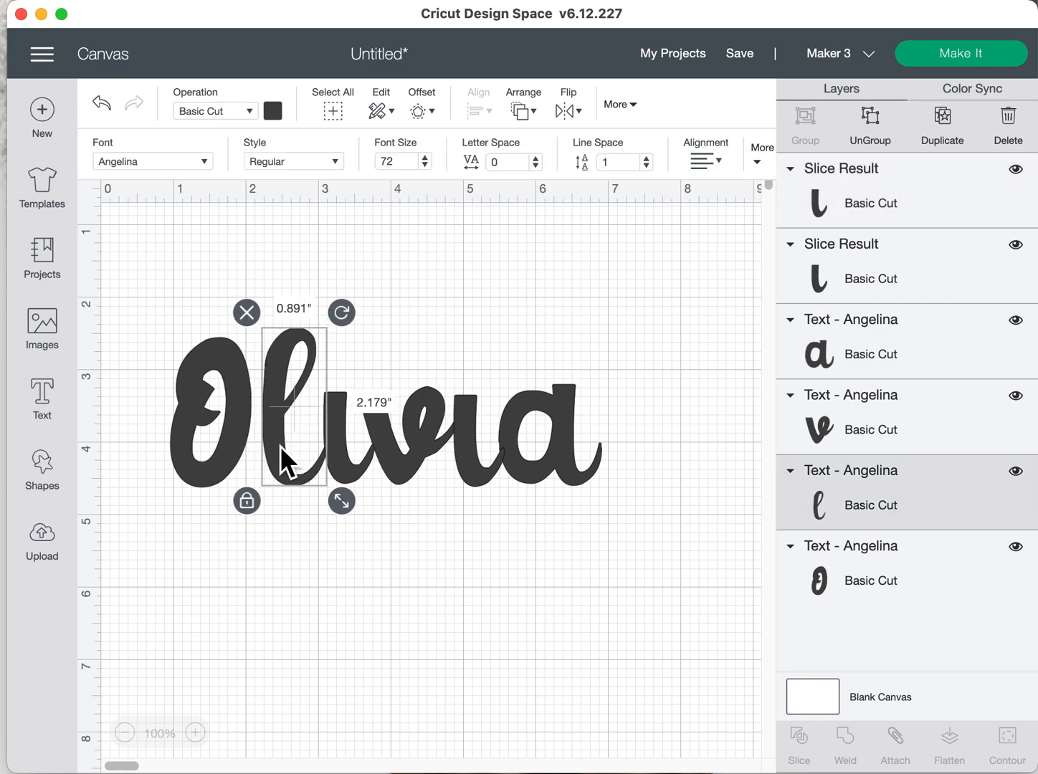
{"action": "left_click", "coordinate": [220, 439]}
{"action": "left_click_drag", "start_coordinate": [220, 439], "coordinate": [228, 441]}
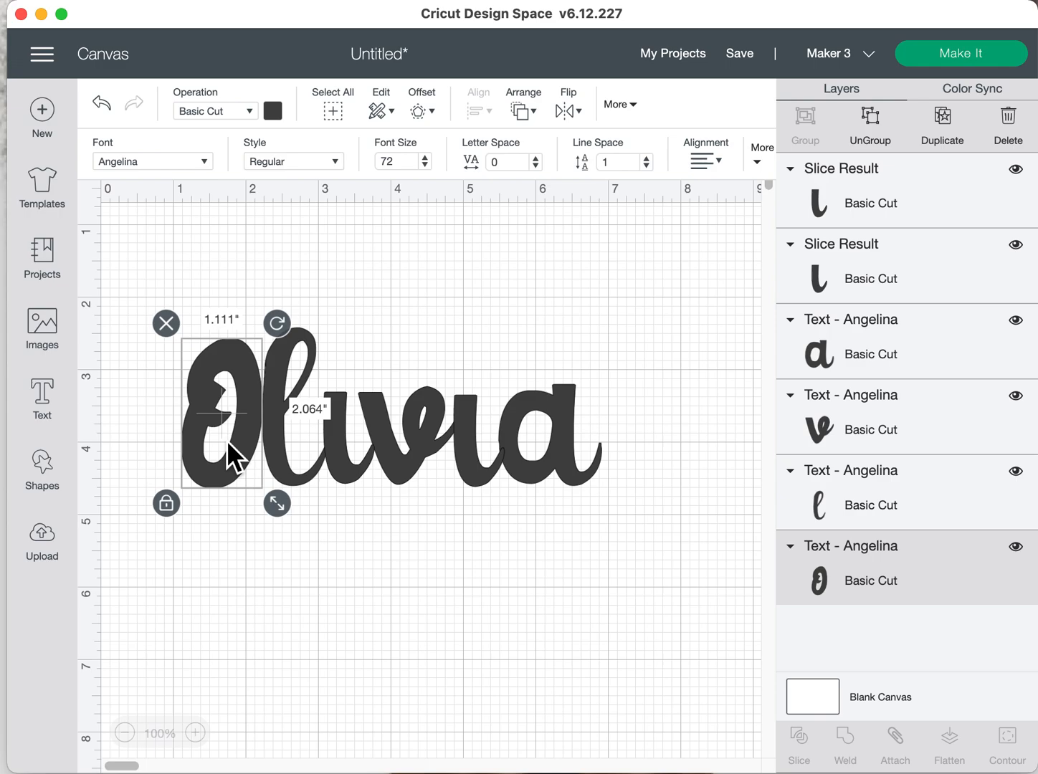
{"action": "left_click", "coordinate": [438, 531]}
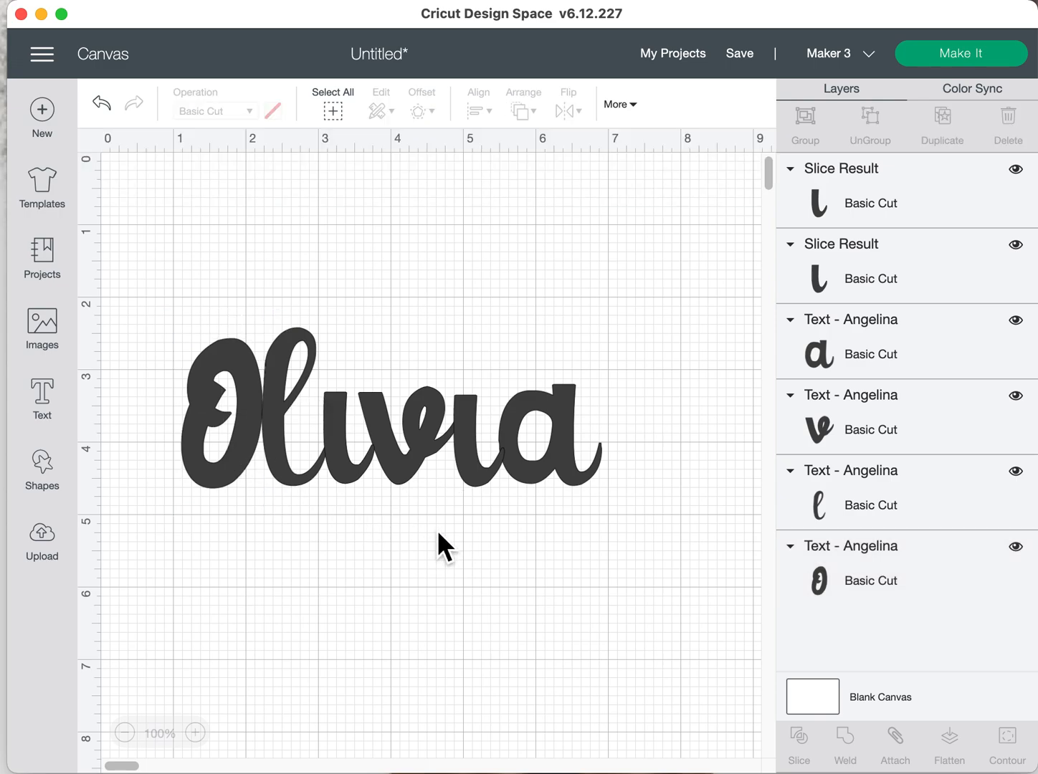
Nudge the l and the O slightly further right so the neighbouring letters overlap
{"action": "left_click", "coordinate": [343, 481]}
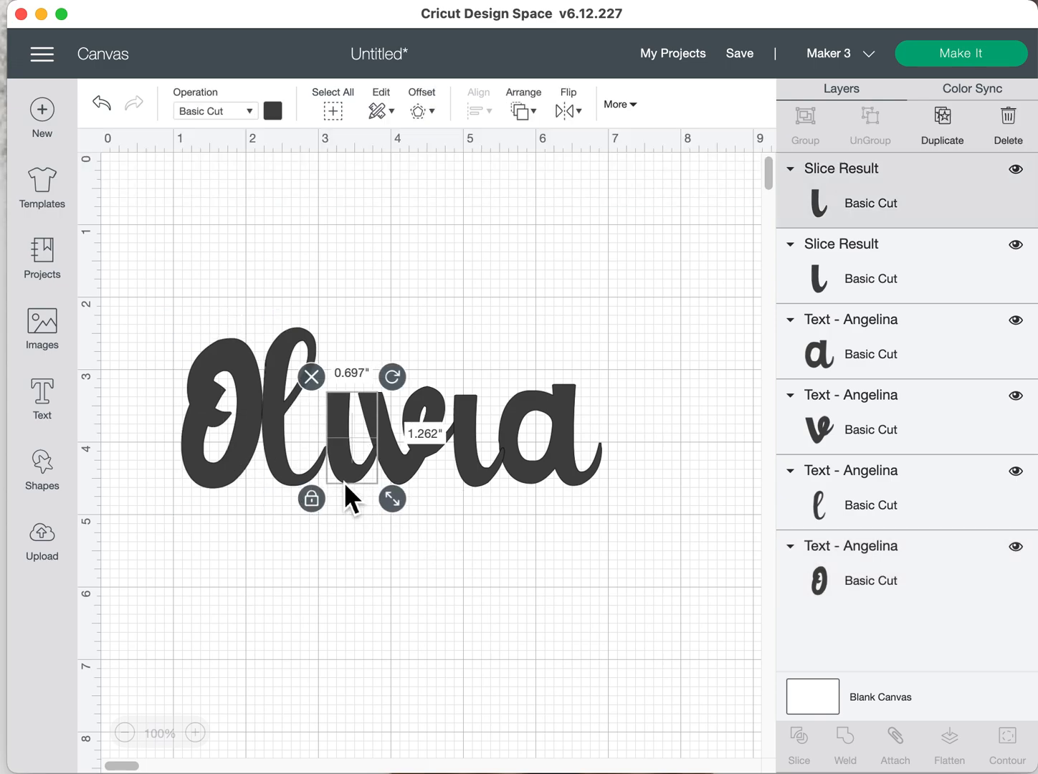
{"action": "left_click", "coordinate": [310, 459]}
{"action": "left_click", "coordinate": [243, 439]}
{"action": "left_click_drag", "start_coordinate": [242, 439], "coordinate": [253, 439]}
{"action": "left_click", "coordinate": [436, 554]}
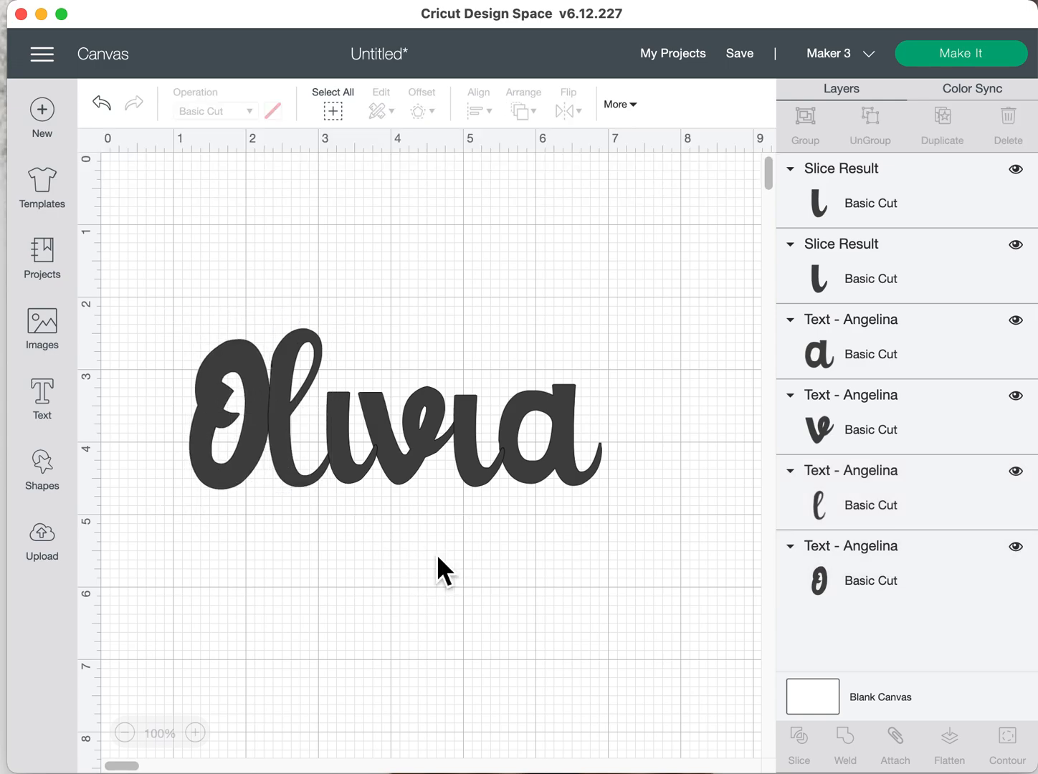
Send the first dotless i to the back, and do the same with the l
{"action": "left_click", "coordinate": [195, 733]}
{"action": "left_click", "coordinate": [196, 733]}
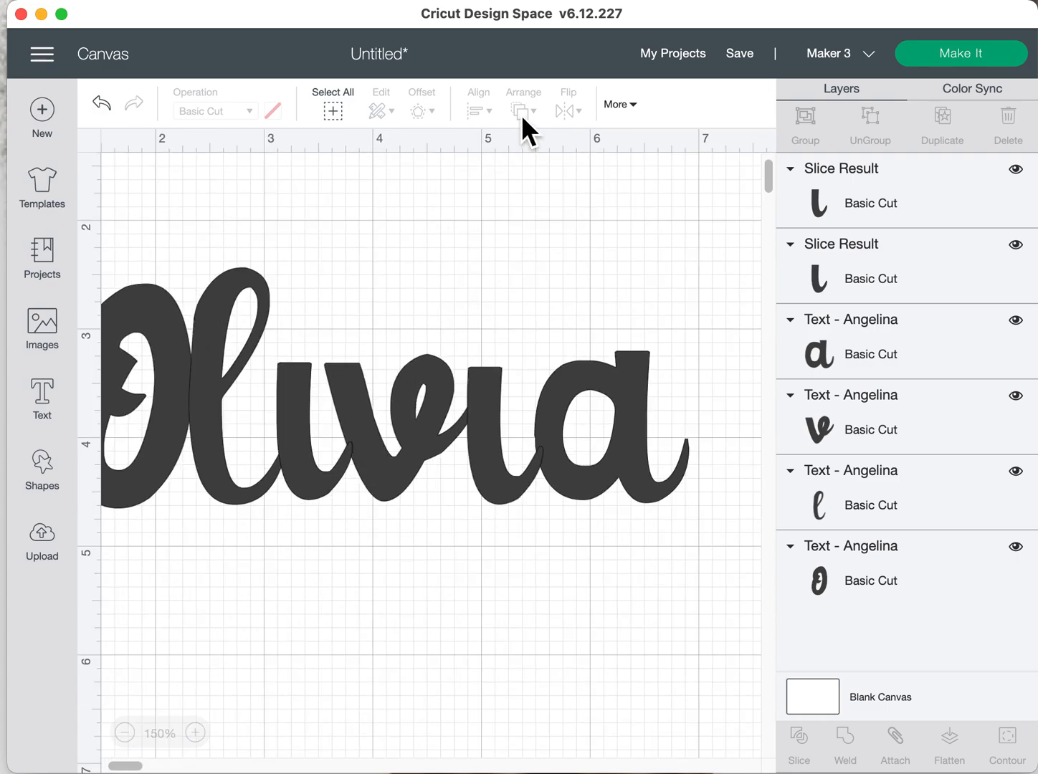
{"action": "left_click", "coordinate": [325, 461]}
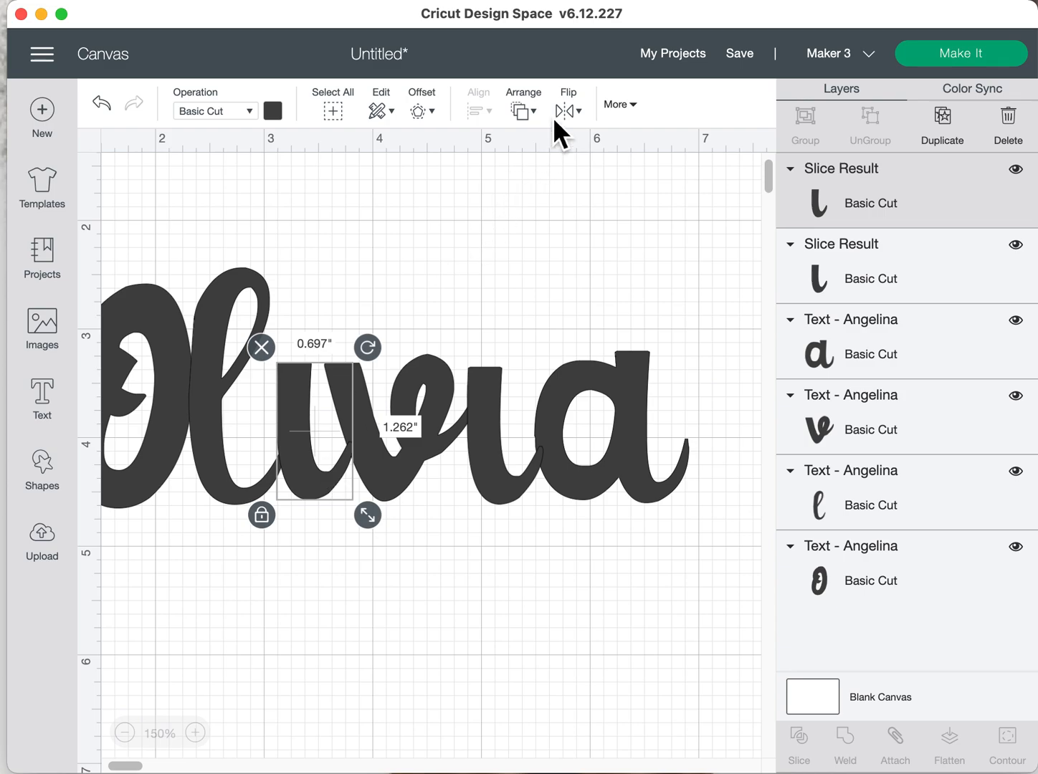
{"action": "left_click", "coordinate": [538, 114]}
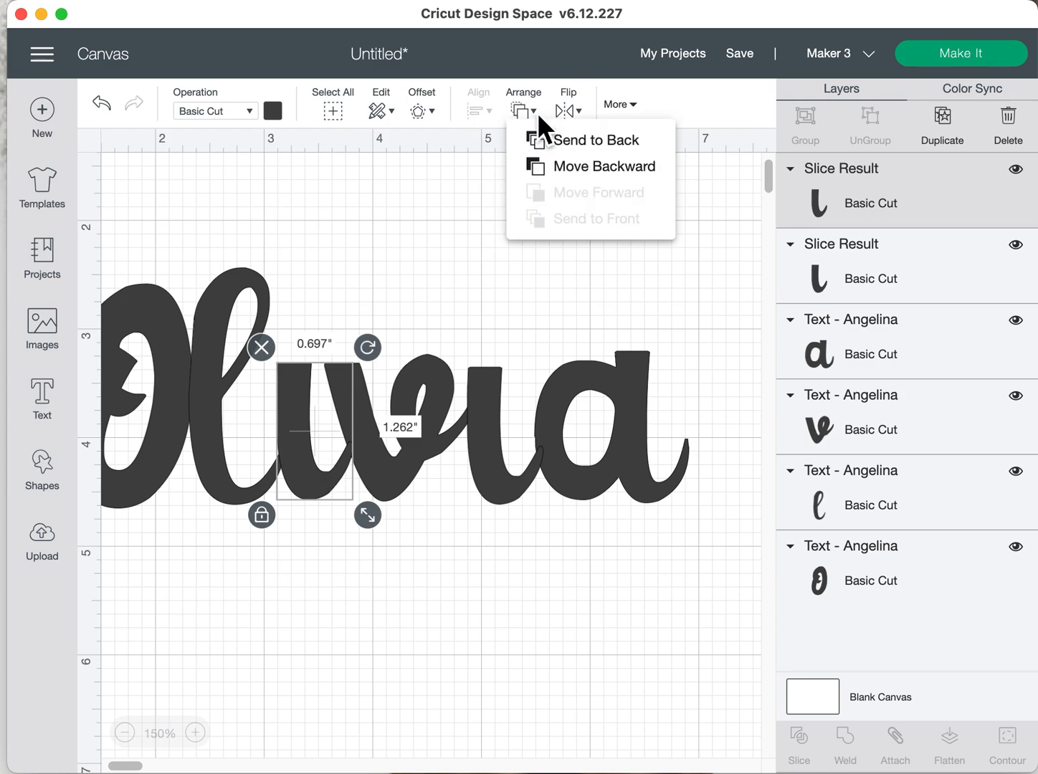
{"action": "left_click", "coordinate": [561, 139]}
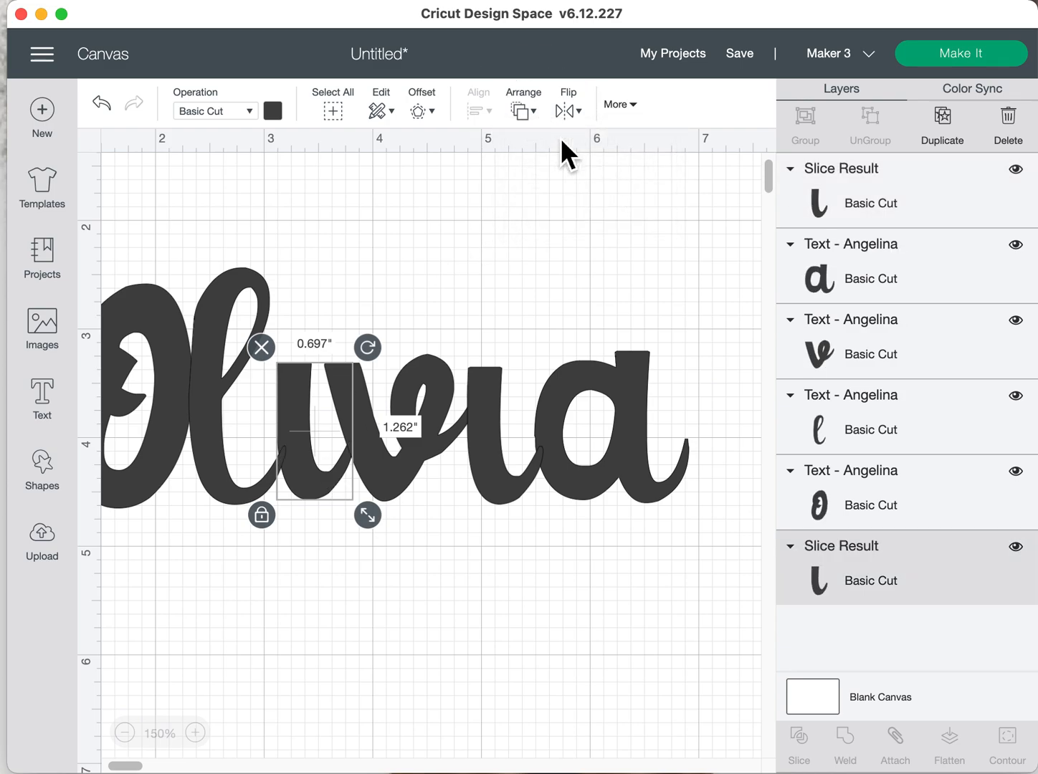
{"action": "left_click", "coordinate": [213, 490]}
{"action": "left_click", "coordinate": [534, 112]}
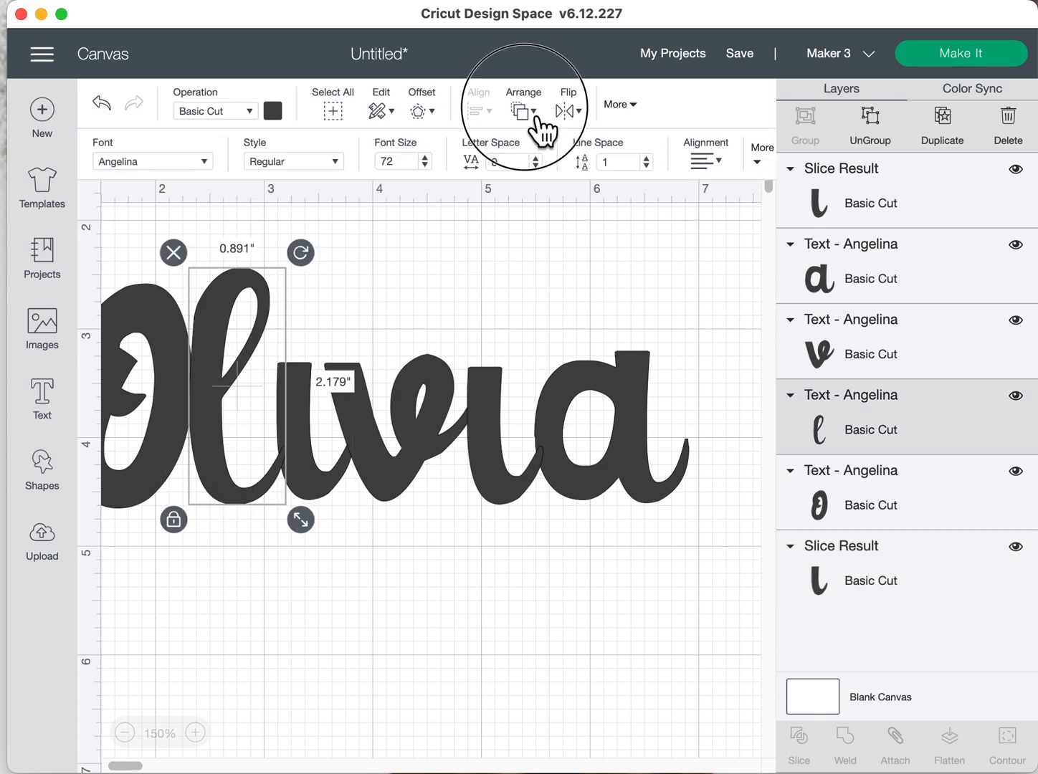
{"action": "left_click", "coordinate": [549, 136]}
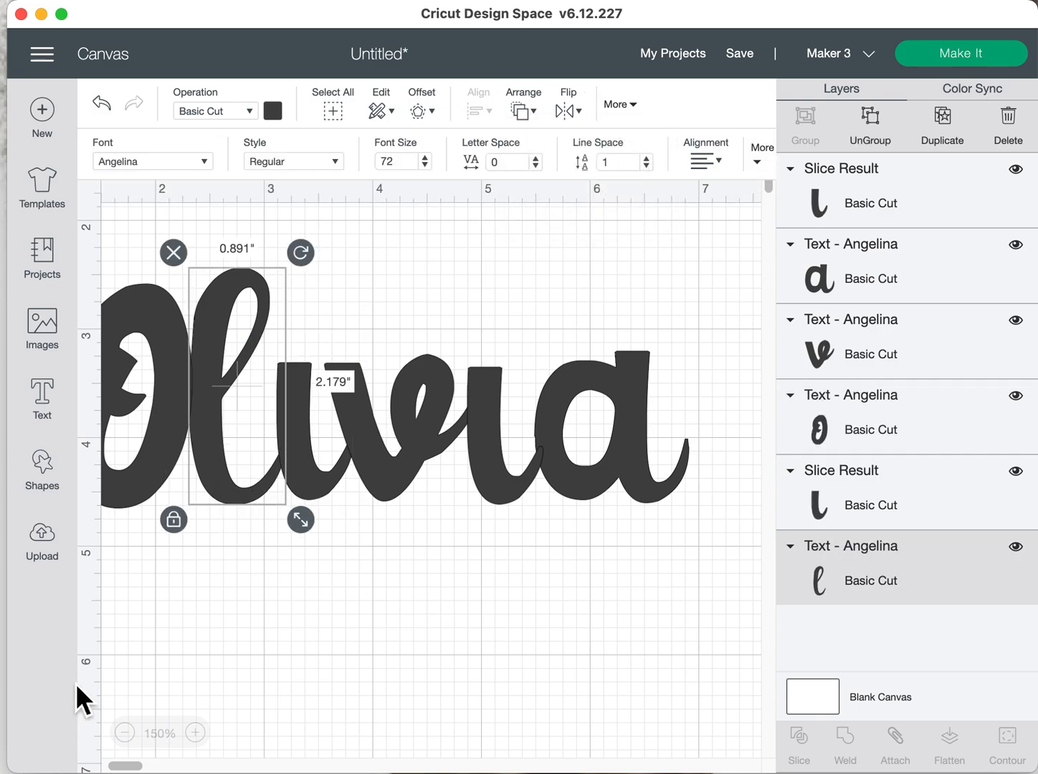
Send the second dotless i to the back so the neighbouring letters lie over it
{"action": "left_click", "coordinate": [523, 471]}
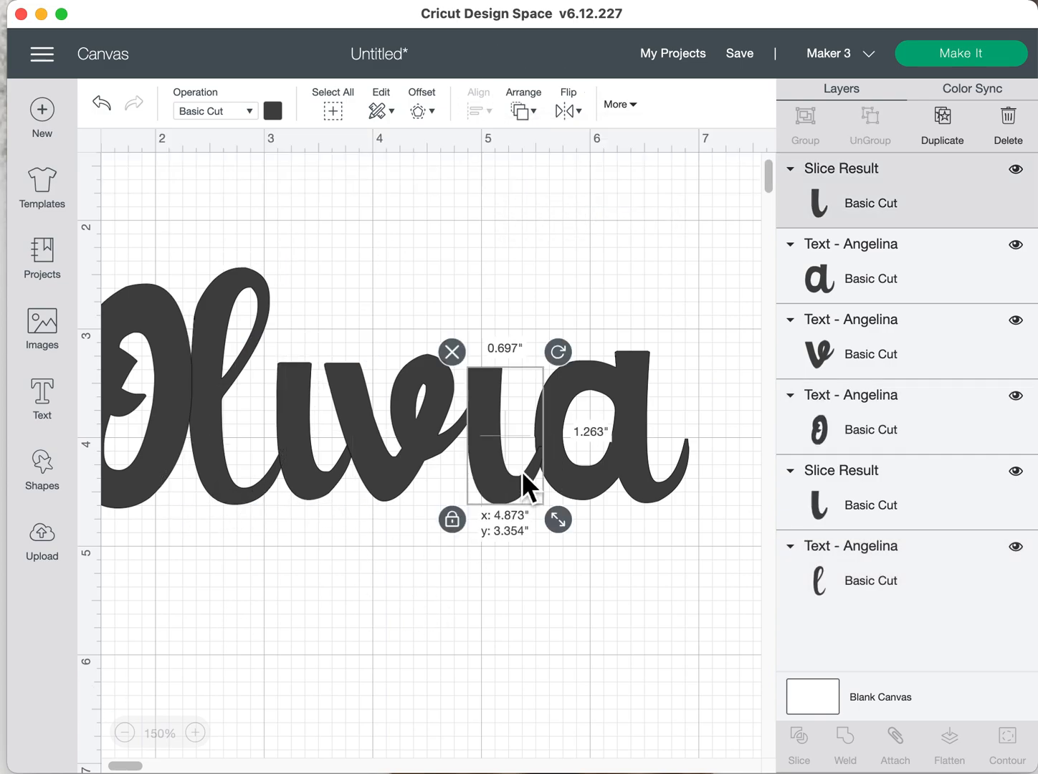
{"action": "left_click", "coordinate": [535, 113]}
{"action": "left_click", "coordinate": [561, 141]}
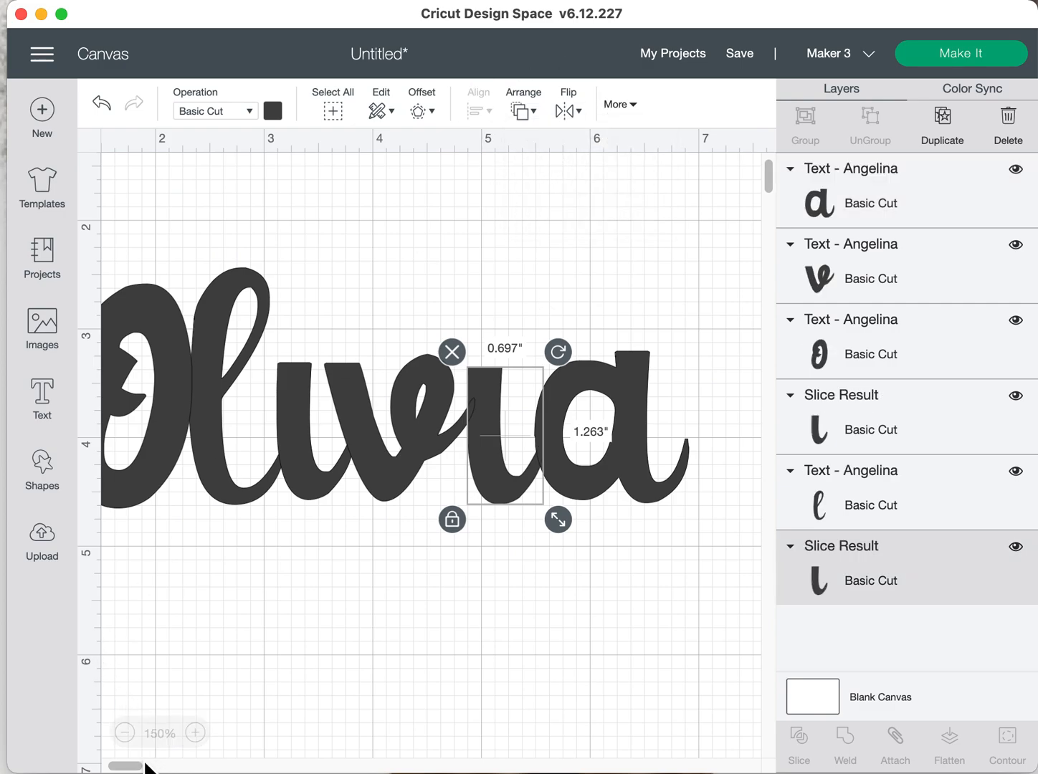
Weld all the letters of the name into one continuous shape
{"action": "left_click", "coordinate": [127, 733]}
{"action": "left_click", "coordinate": [126, 735]}
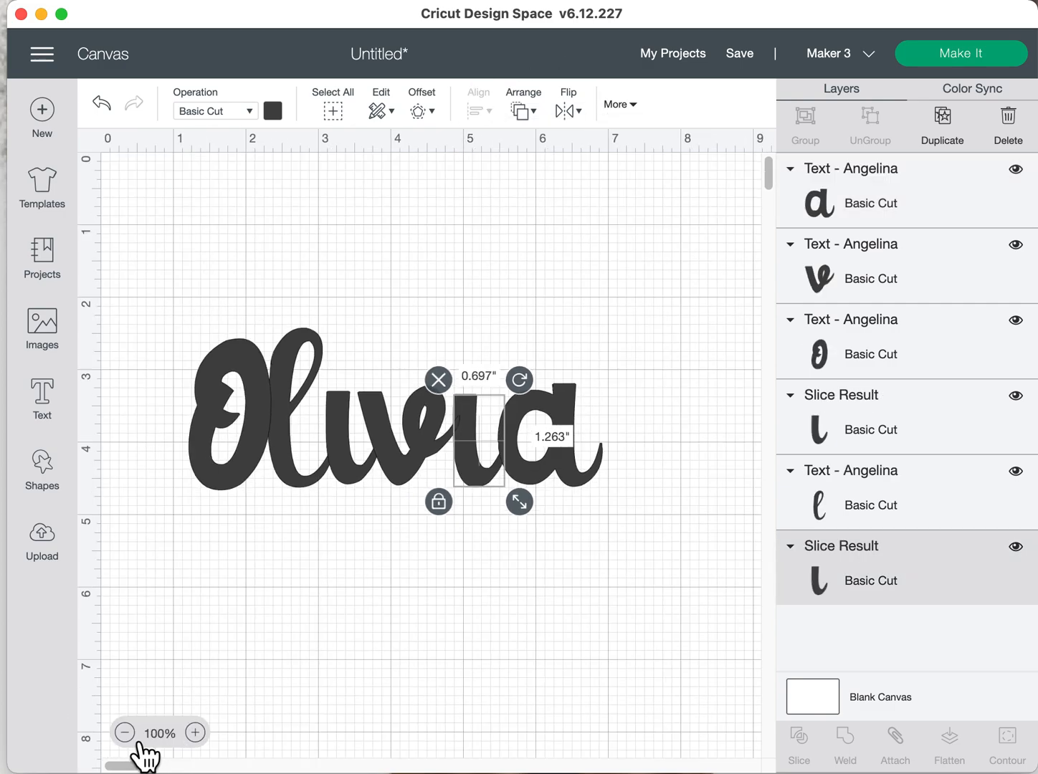
{"action": "left_click", "coordinate": [344, 565]}
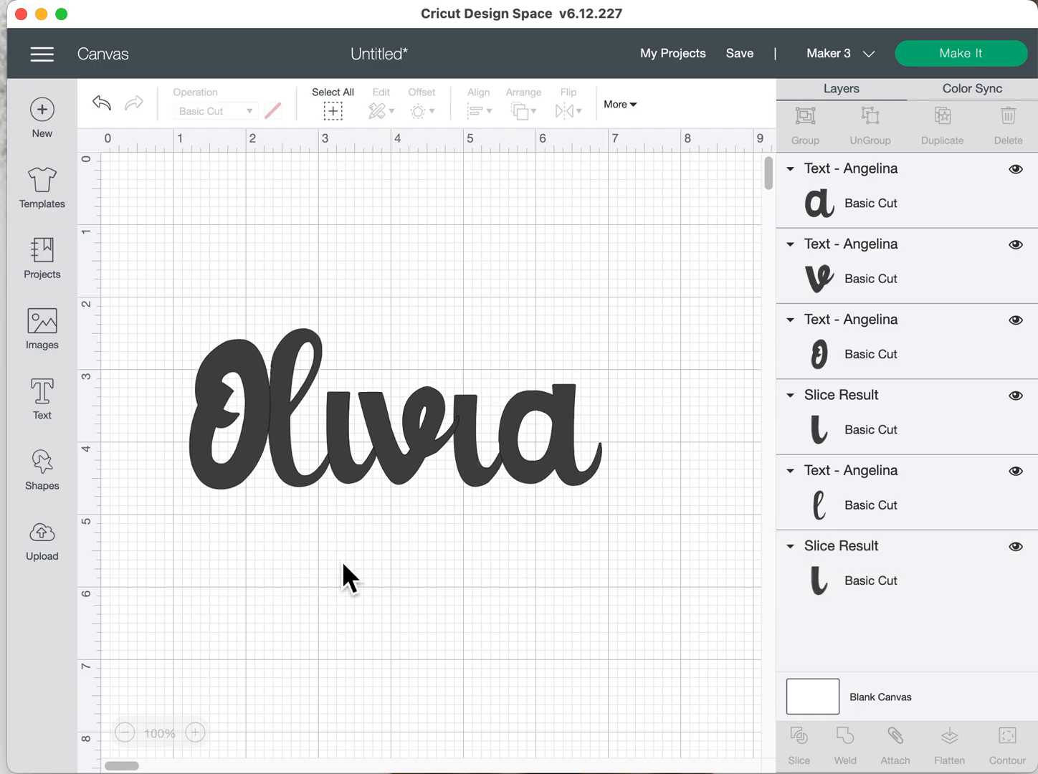
{"action": "left_click", "coordinate": [345, 123]}
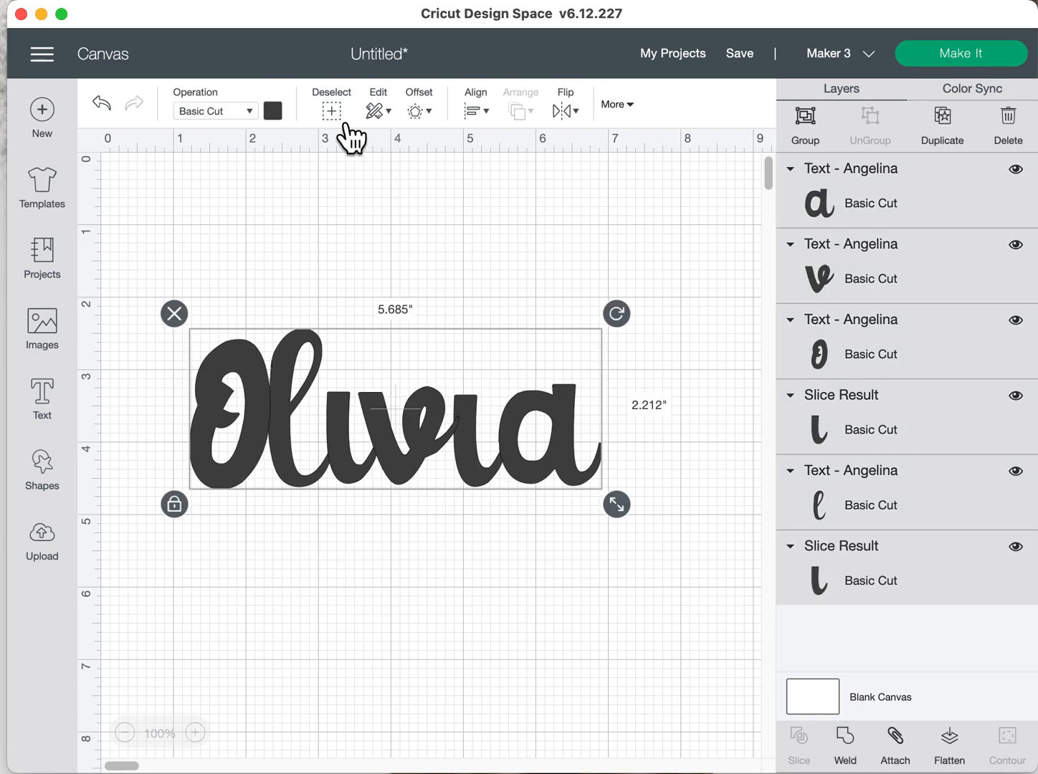
{"action": "left_click", "coordinate": [849, 741]}
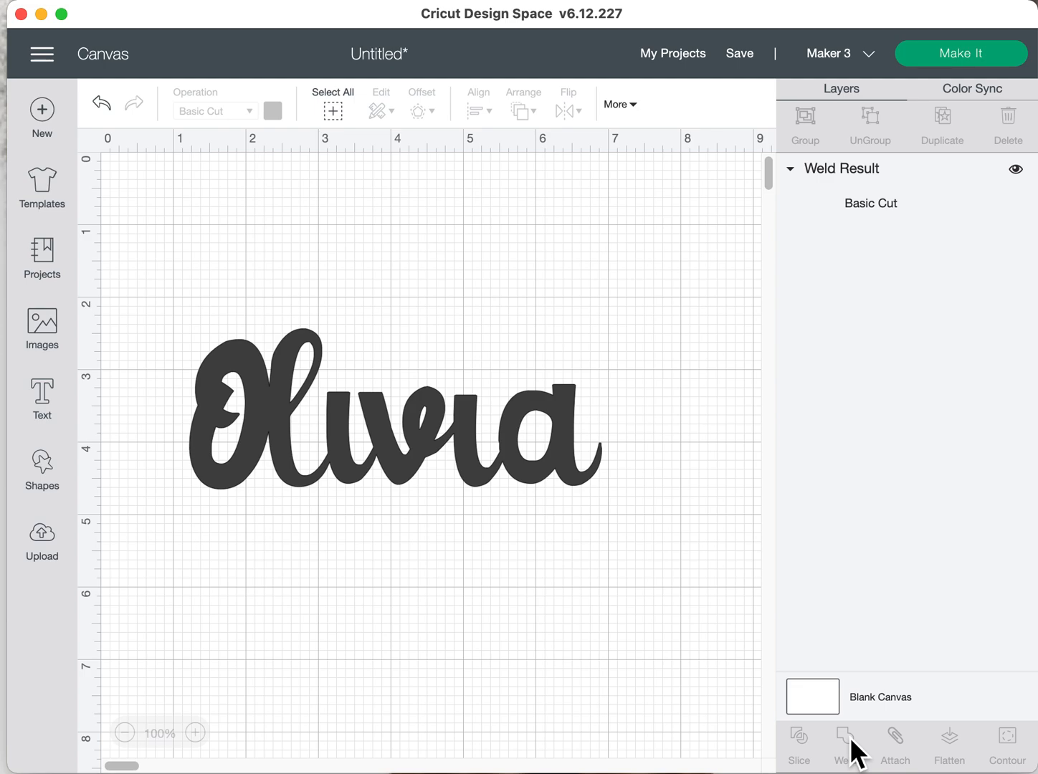
Check the joins of the welded name, and reposition it slightly higher and further right on the canvas
{"action": "left_click", "coordinate": [195, 733]}
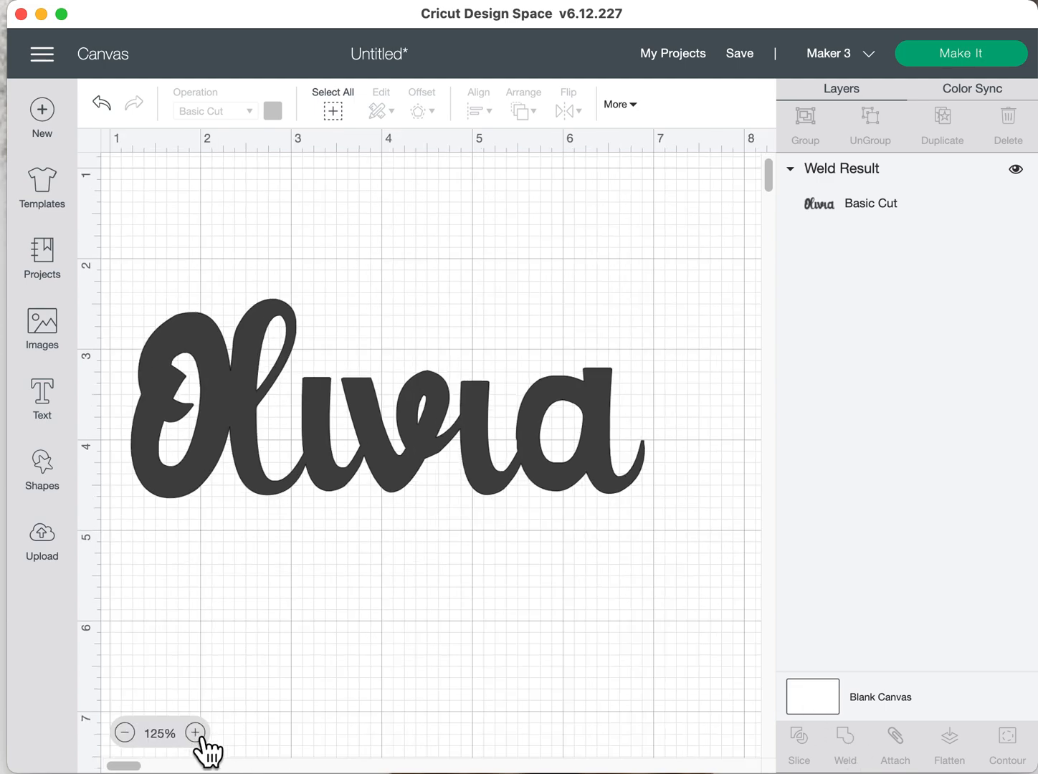
{"action": "left_click", "coordinate": [195, 733]}
{"action": "left_click_drag", "start_coordinate": [337, 406], "coordinate": [425, 413]}
{"action": "left_click_drag", "start_coordinate": [330, 410], "coordinate": [281, 408]}
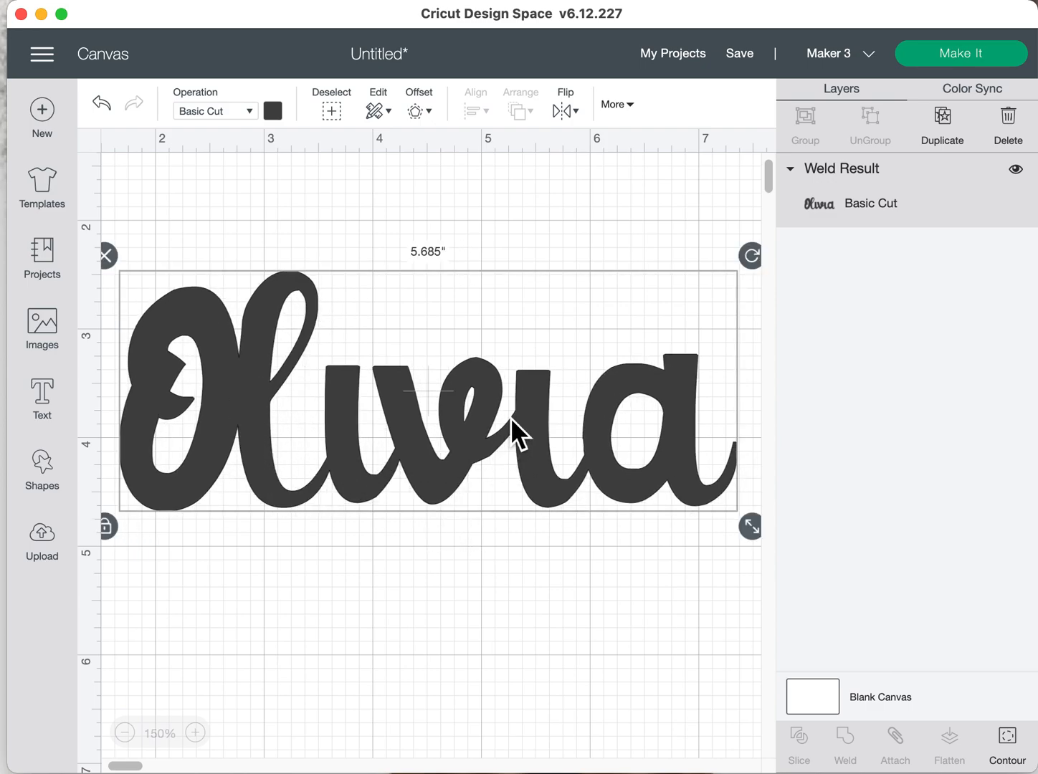
{"action": "left_click_drag", "start_coordinate": [613, 472], "coordinate": [616, 463]}
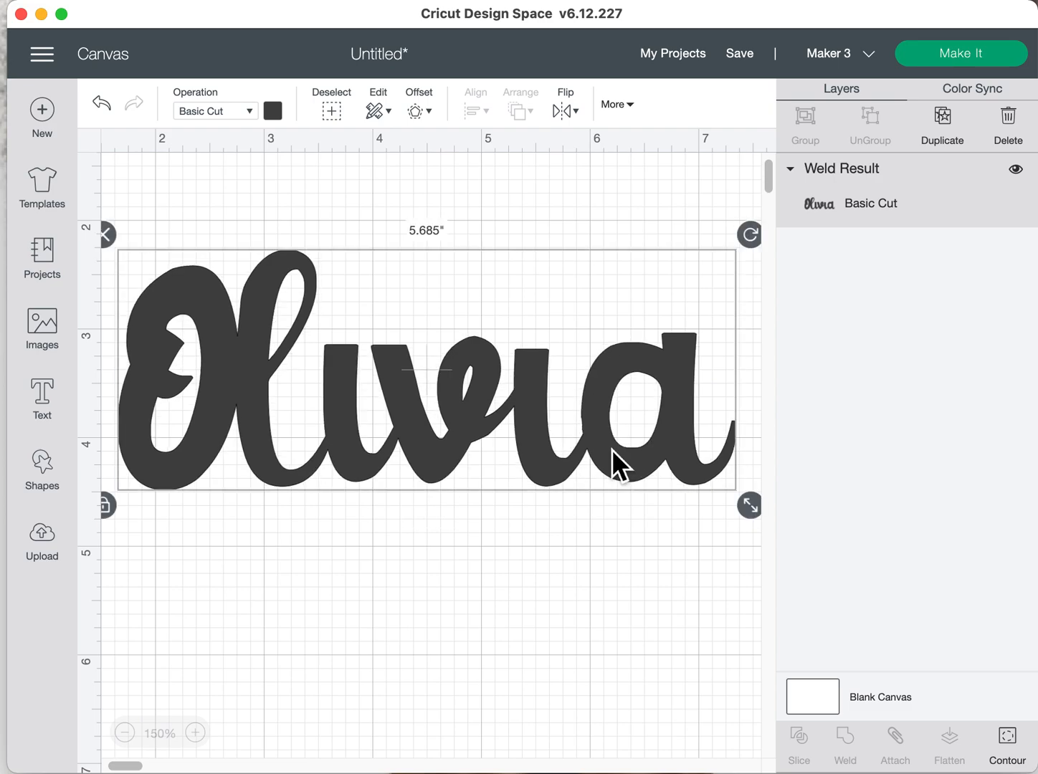
{"action": "left_click", "coordinate": [126, 733]}
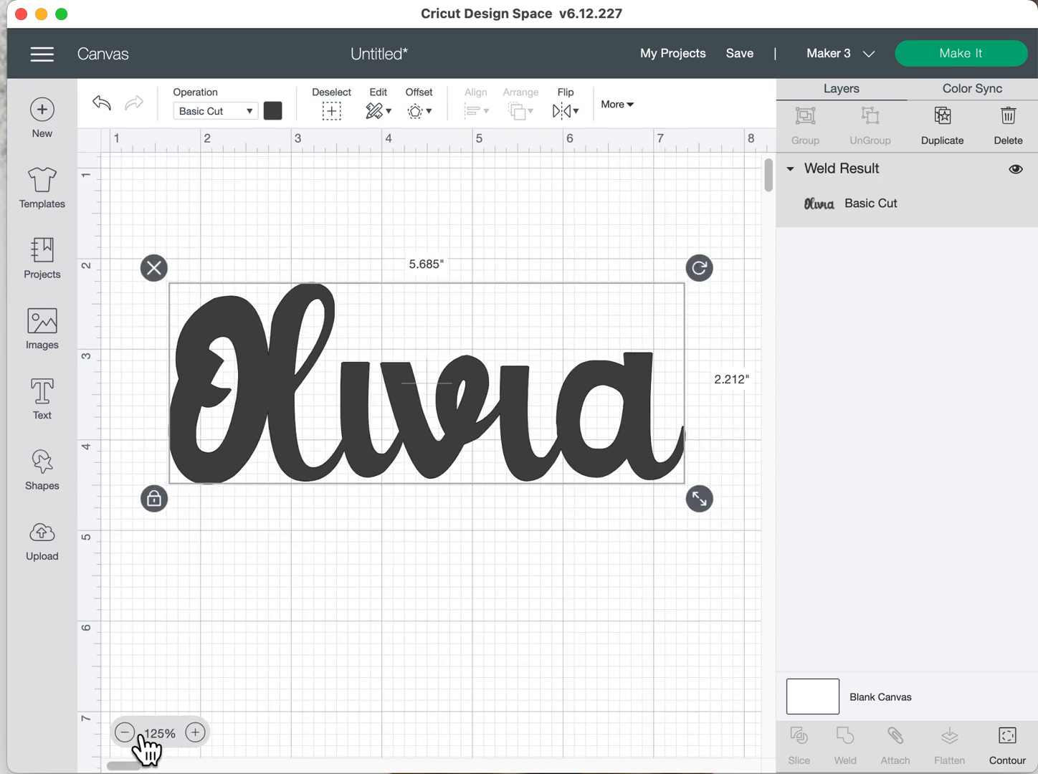
{"action": "left_click", "coordinate": [127, 733]}
{"action": "left_click", "coordinate": [128, 734]}
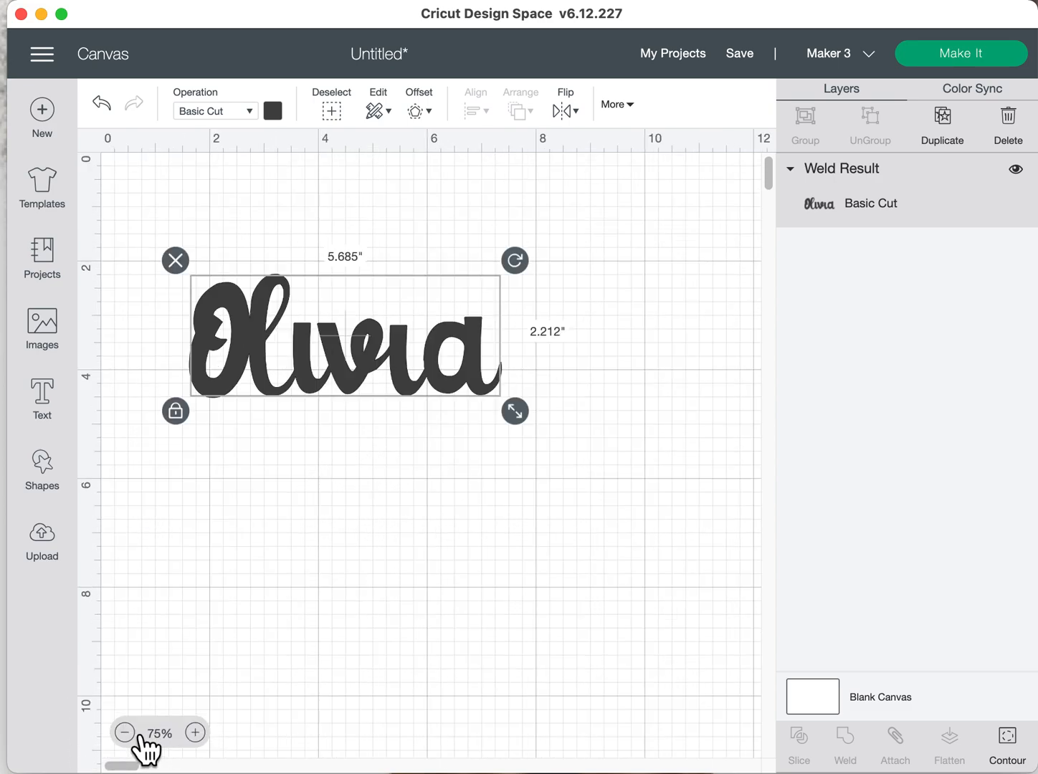
{"action": "left_click_drag", "start_coordinate": [288, 390], "coordinate": [315, 363]}
Add a circle shape to the canvas and place it below and beyond the end of the name
{"action": "left_click", "coordinate": [39, 479]}
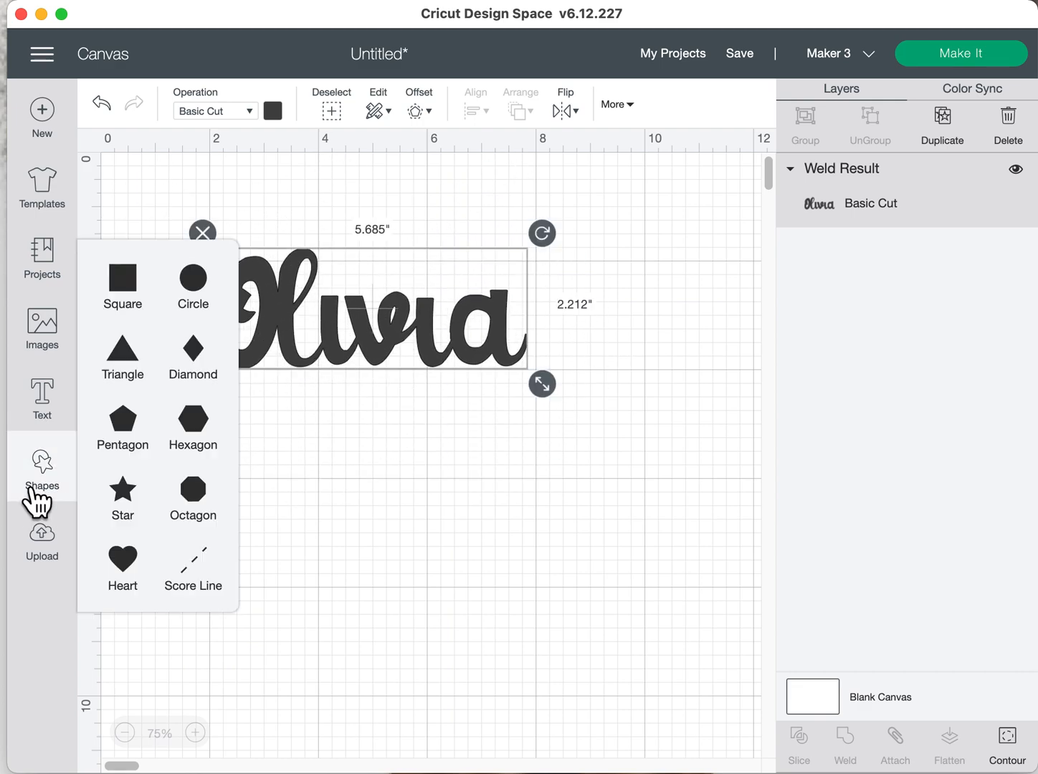
{"action": "left_click", "coordinate": [224, 301]}
{"action": "left_click_drag", "start_coordinate": [297, 282], "coordinate": [471, 535]}
{"action": "left_click_drag", "start_coordinate": [495, 597], "coordinate": [662, 455]}
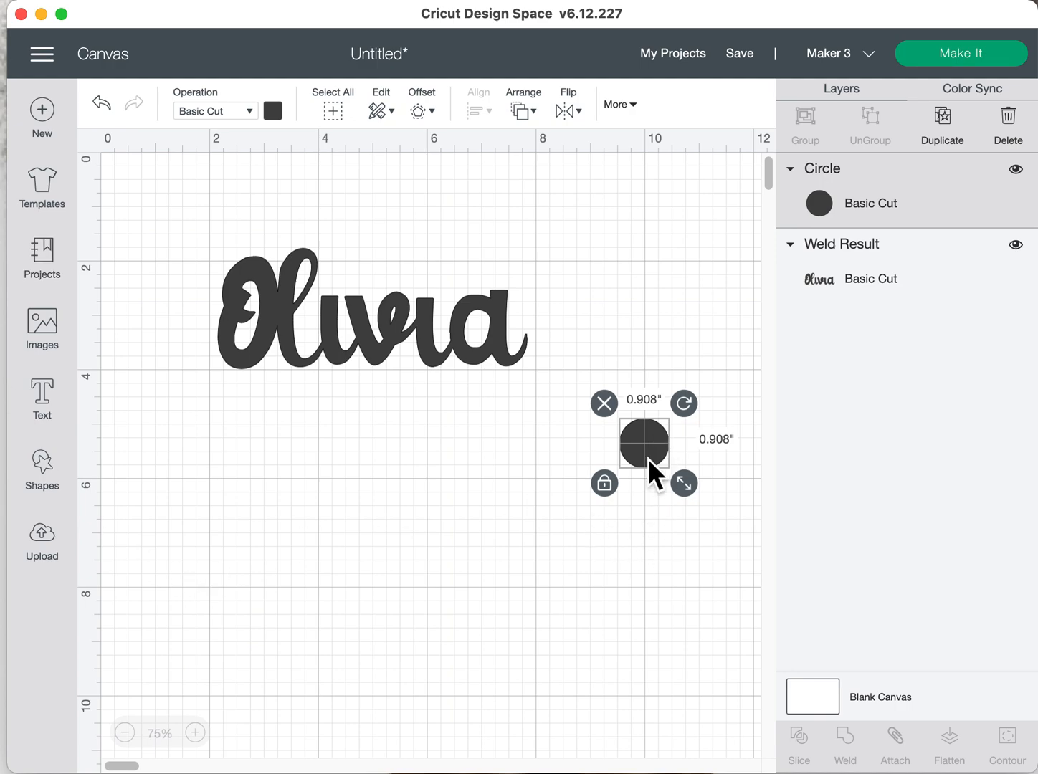
Search the image library for butterfly and filter the results to multi-layer images
{"action": "left_click", "coordinate": [54, 337]}
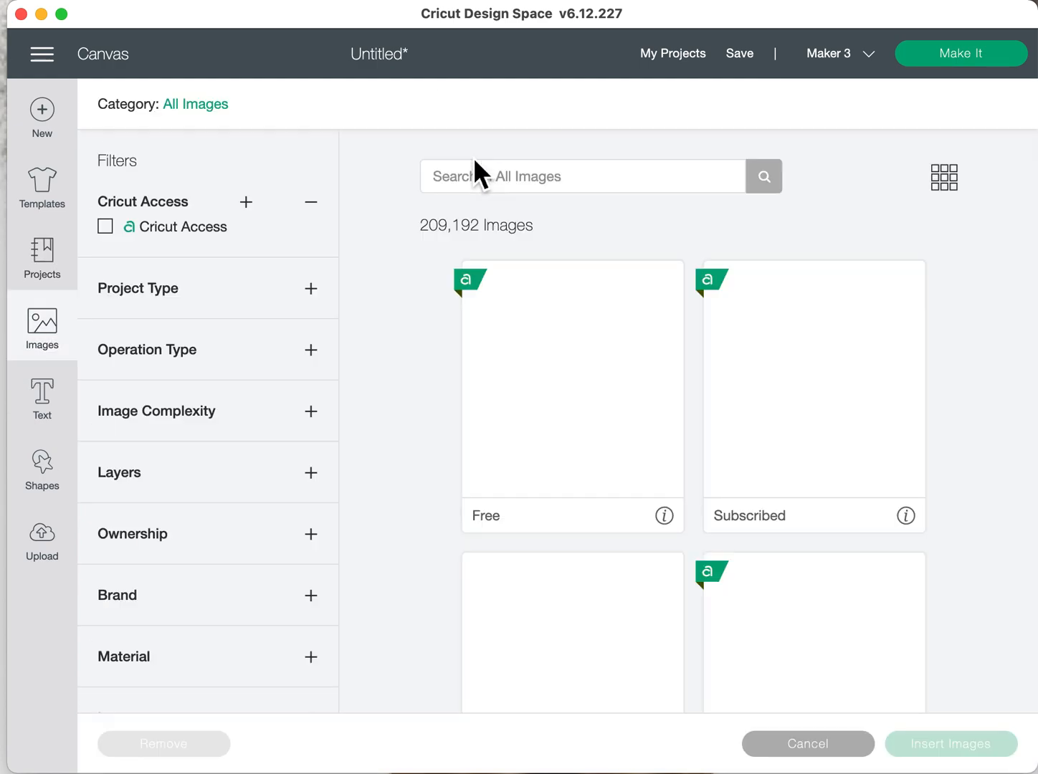
{"action": "left_click", "coordinate": [491, 177]}
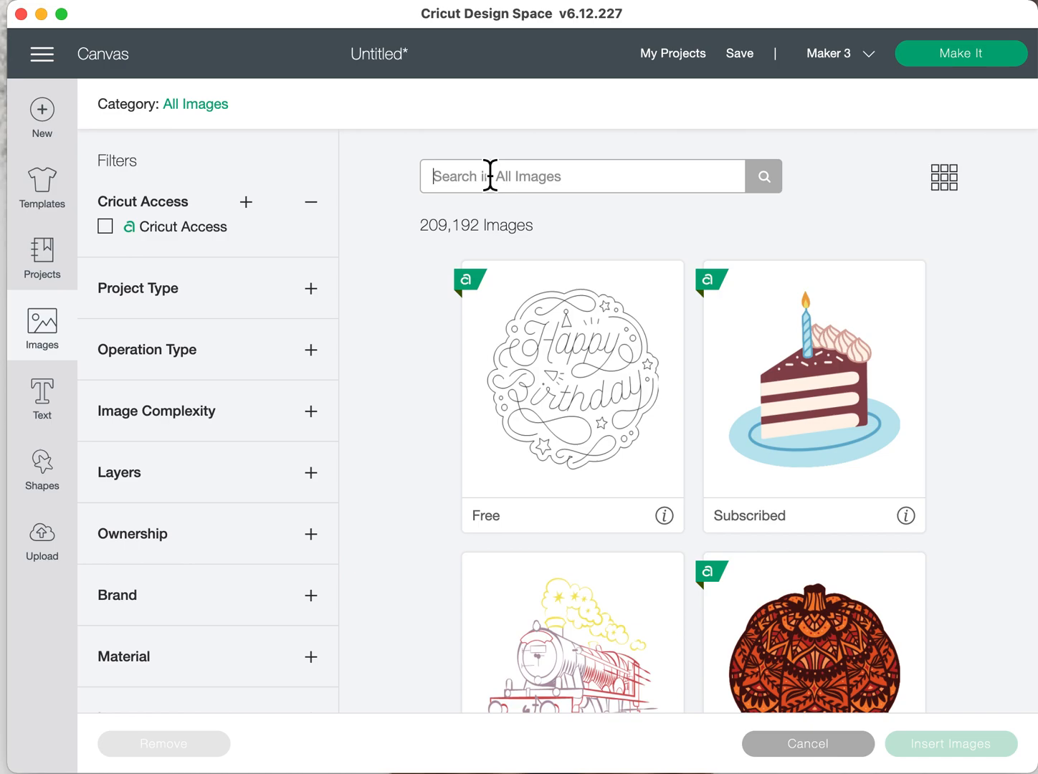
{"action": "type", "text": "butte"}
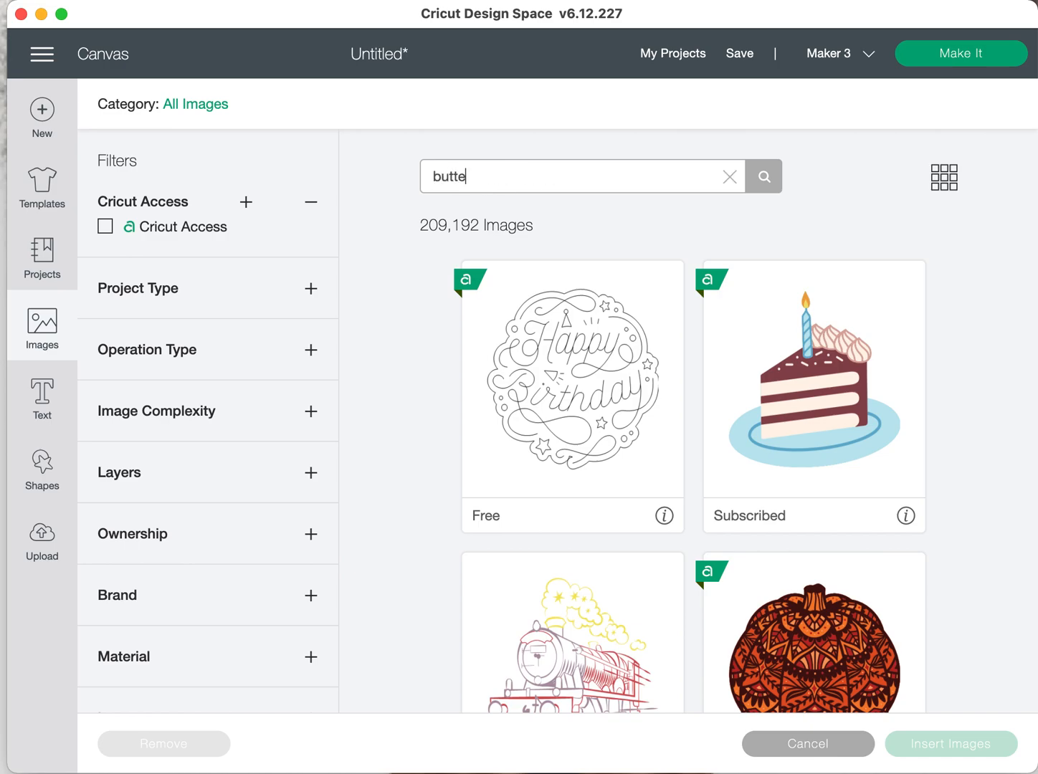
{"action": "type", "text": "rfly"}
{"action": "left_click", "coordinate": [773, 182]}
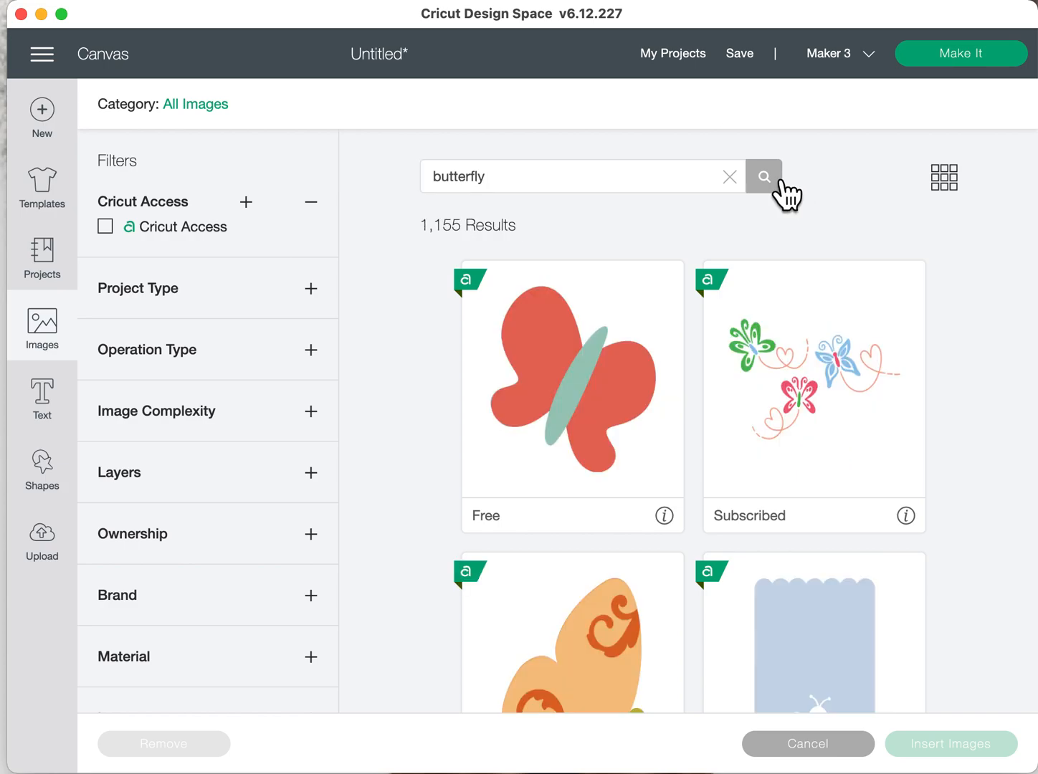
{"action": "left_click", "coordinate": [310, 473]}
{"action": "left_click", "coordinate": [106, 518]}
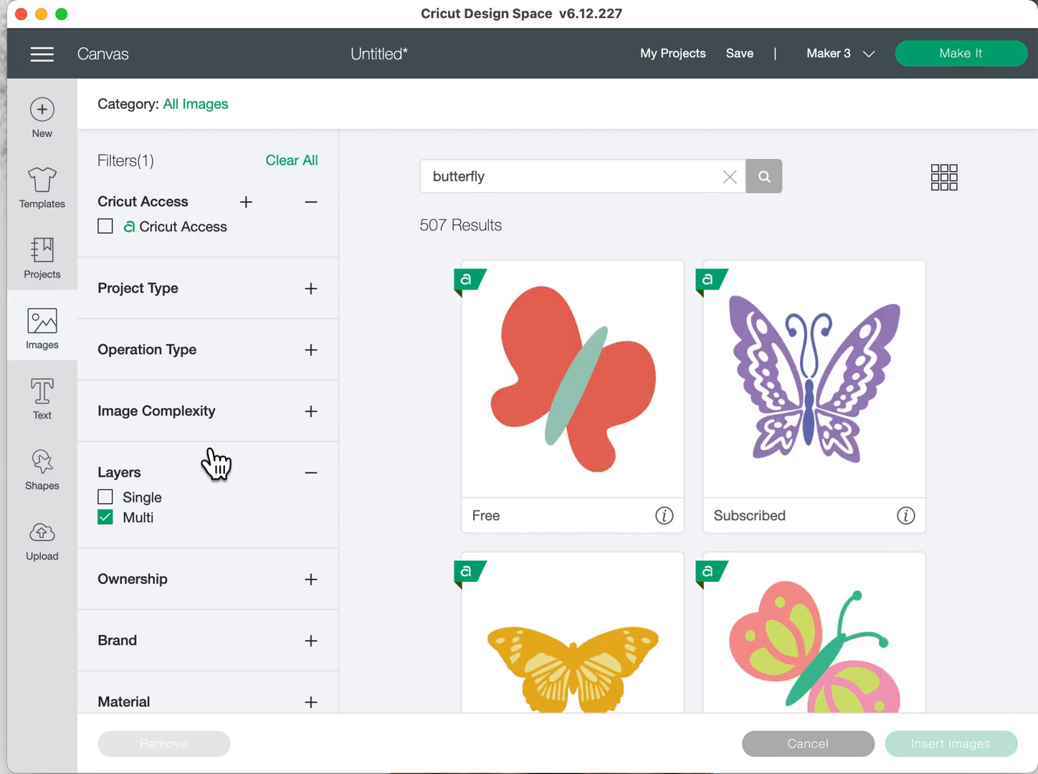
Insert the free blue butterfly image with green wing patches and place it below the name
{"action": "scroll", "coordinate": [563, 448], "scroll_direction": "down", "scroll_amount": 10}
{"action": "scroll", "coordinate": [563, 453], "scroll_direction": "down", "scroll_amount": 12}
{"action": "scroll", "coordinate": [557, 453], "scroll_direction": "down", "scroll_amount": 15}
{"action": "scroll", "coordinate": [560, 440], "scroll_direction": "down", "scroll_amount": 15}
{"action": "scroll", "coordinate": [559, 442], "scroll_direction": "down", "scroll_amount": 15}
{"action": "scroll", "coordinate": [557, 453], "scroll_direction": "down", "scroll_amount": 15}
{"action": "scroll", "coordinate": [559, 442], "scroll_direction": "down", "scroll_amount": 15}
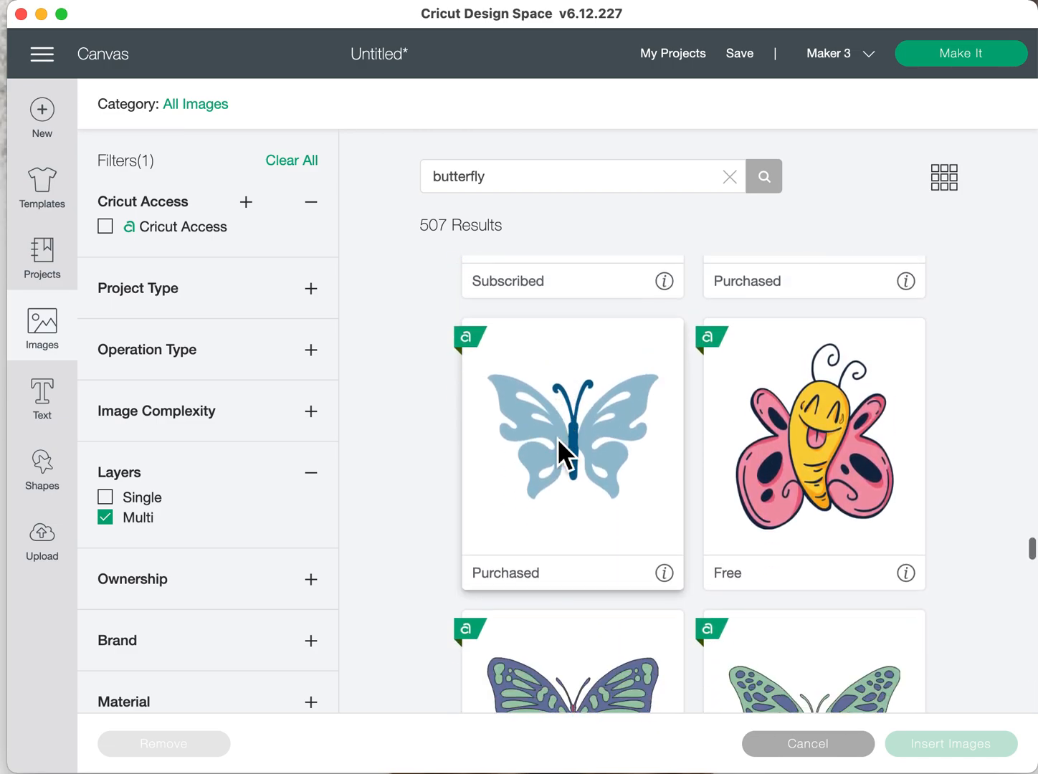
{"action": "scroll", "coordinate": [557, 438], "scroll_direction": "down", "scroll_amount": 5}
{"action": "left_click", "coordinate": [608, 331]}
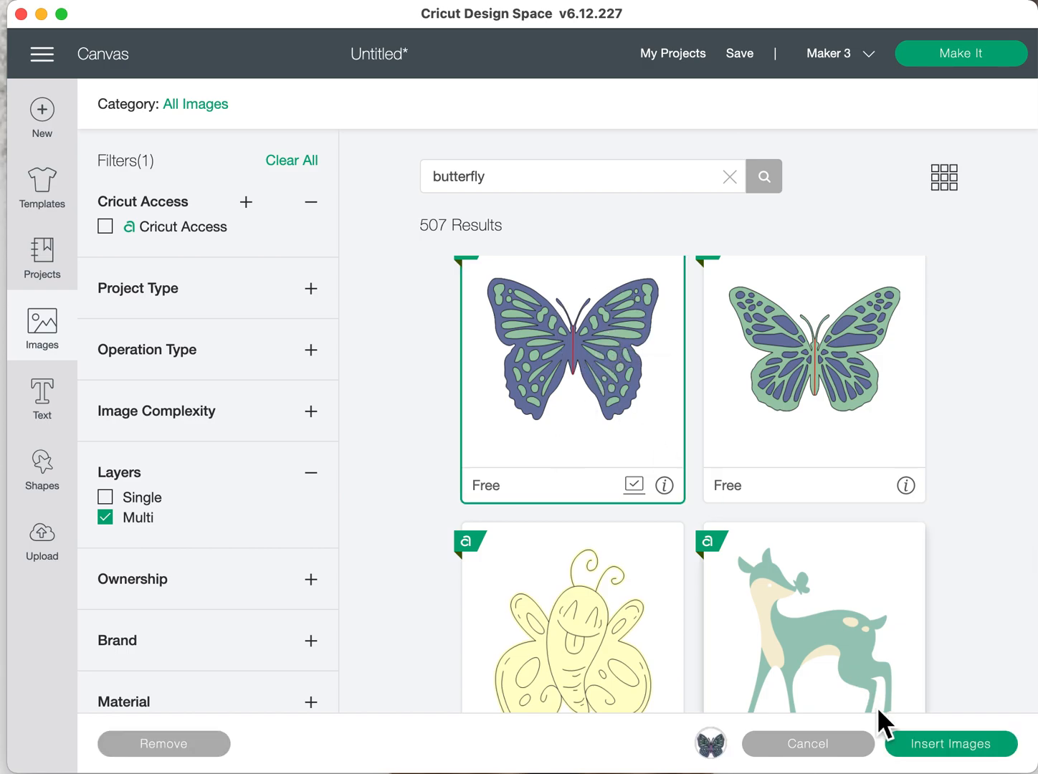
{"action": "left_click", "coordinate": [936, 743]}
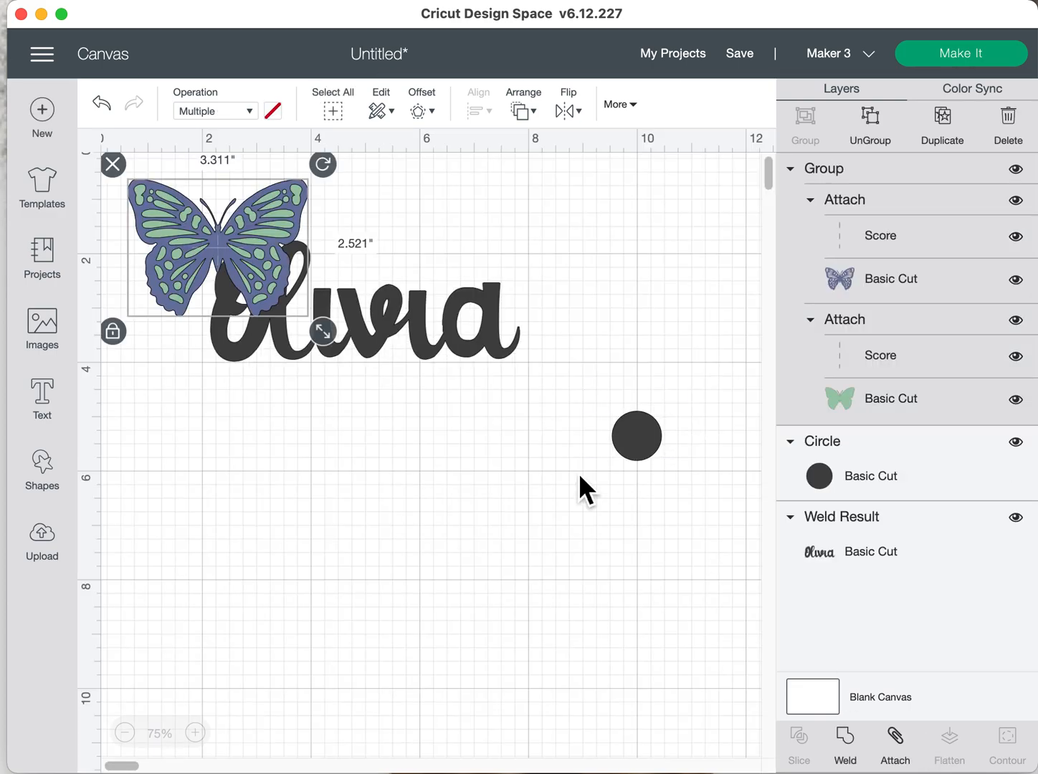
{"action": "left_click_drag", "start_coordinate": [254, 250], "coordinate": [322, 514]}
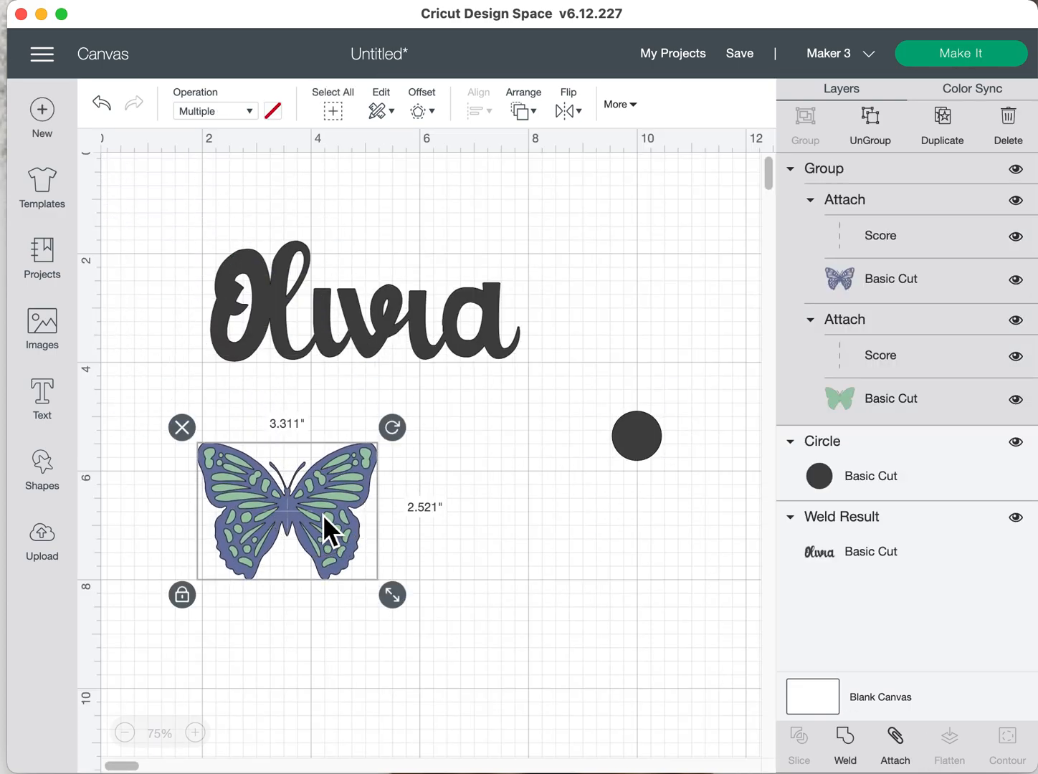
Delete the score lines from both the blue and the green butterfly layers
{"action": "left_click", "coordinate": [923, 262]}
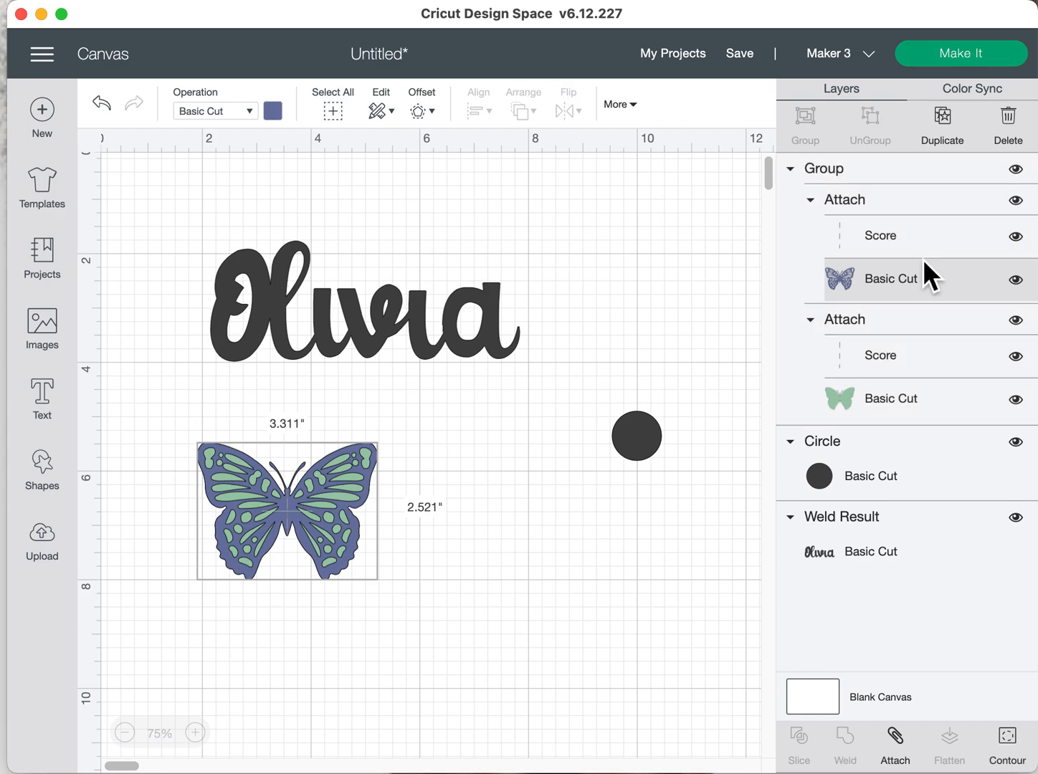
{"action": "left_click", "coordinate": [929, 241]}
{"action": "left_click", "coordinate": [1024, 133]}
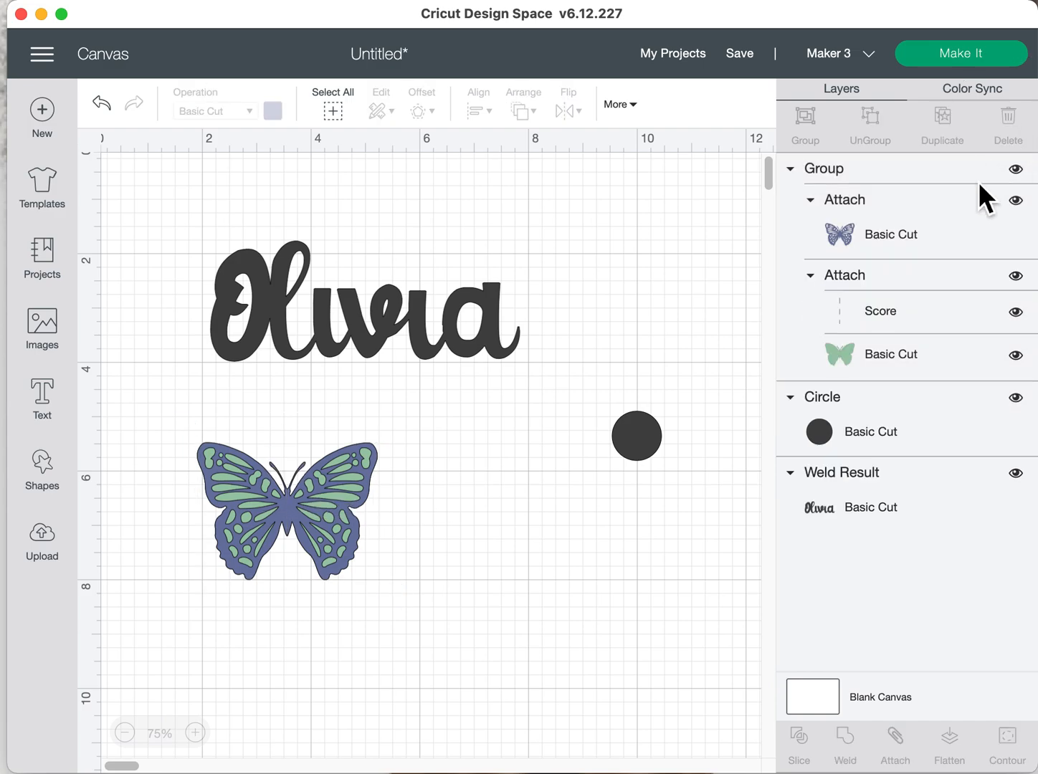
{"action": "left_click", "coordinate": [922, 320]}
{"action": "left_click", "coordinate": [1024, 127]}
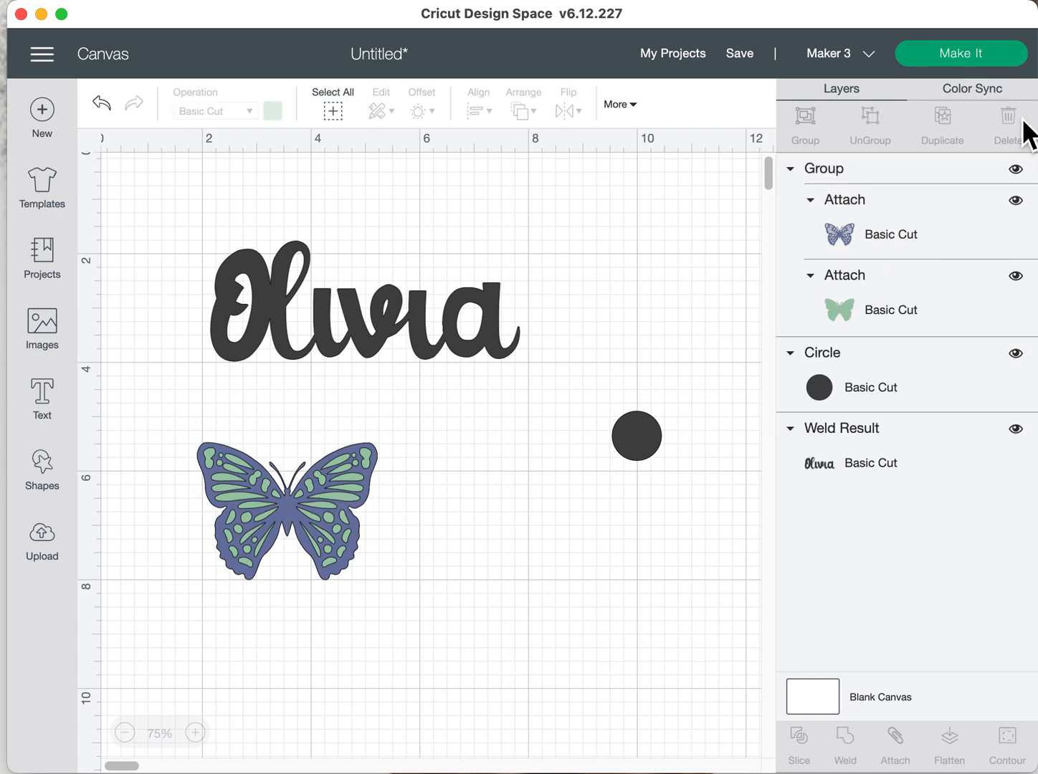
Duplicate the green butterfly layer and place the copy apart from the original, below the circle
{"action": "left_click", "coordinate": [836, 320]}
{"action": "left_click", "coordinate": [958, 136]}
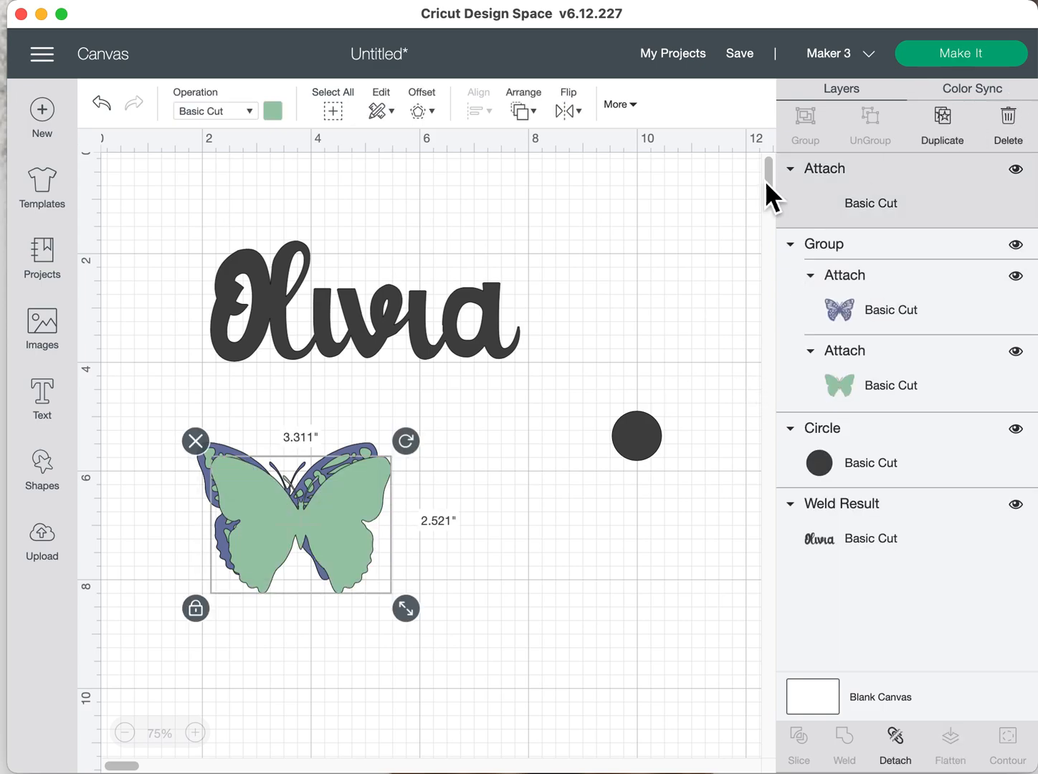
{"action": "left_click_drag", "start_coordinate": [283, 553], "coordinate": [507, 624]}
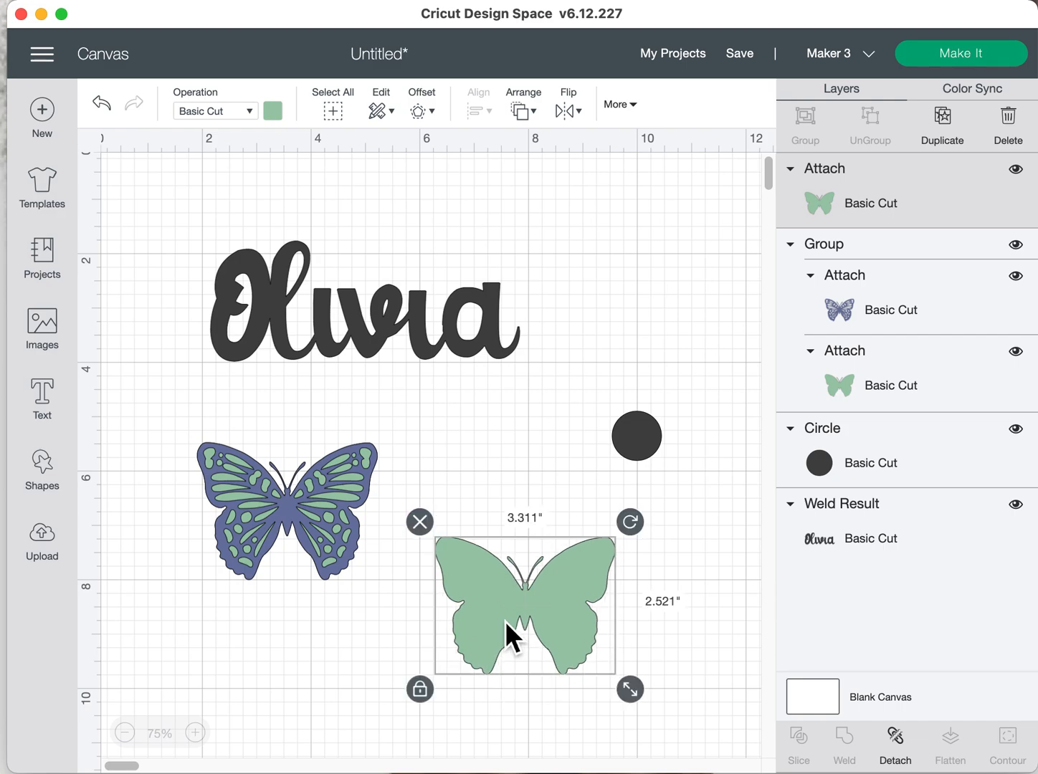
Ungroup the original butterfly and move its blue patterned layer onto the green copy
{"action": "left_click_drag", "start_coordinate": [321, 535], "coordinate": [280, 514]}
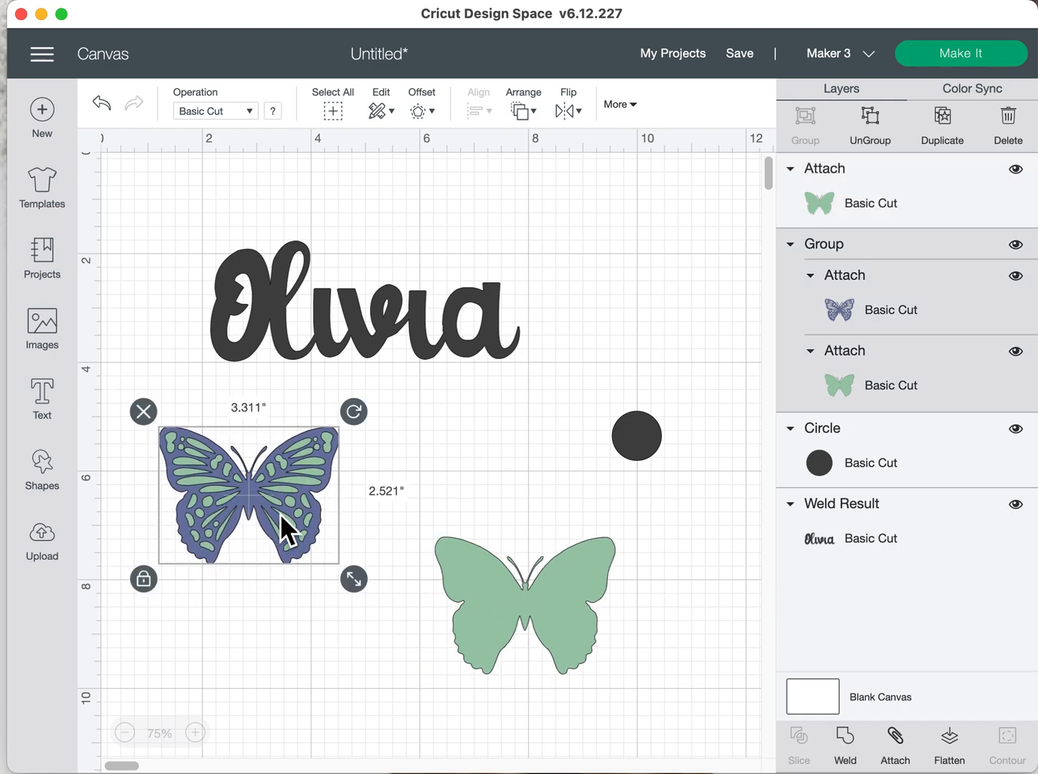
{"action": "left_click", "coordinate": [875, 138]}
{"action": "left_click_drag", "start_coordinate": [259, 493], "coordinate": [521, 613]}
Group the blue butterfly layer with the green copy and hide that group
{"action": "left_click_drag", "start_coordinate": [378, 514], "coordinate": [622, 660]}
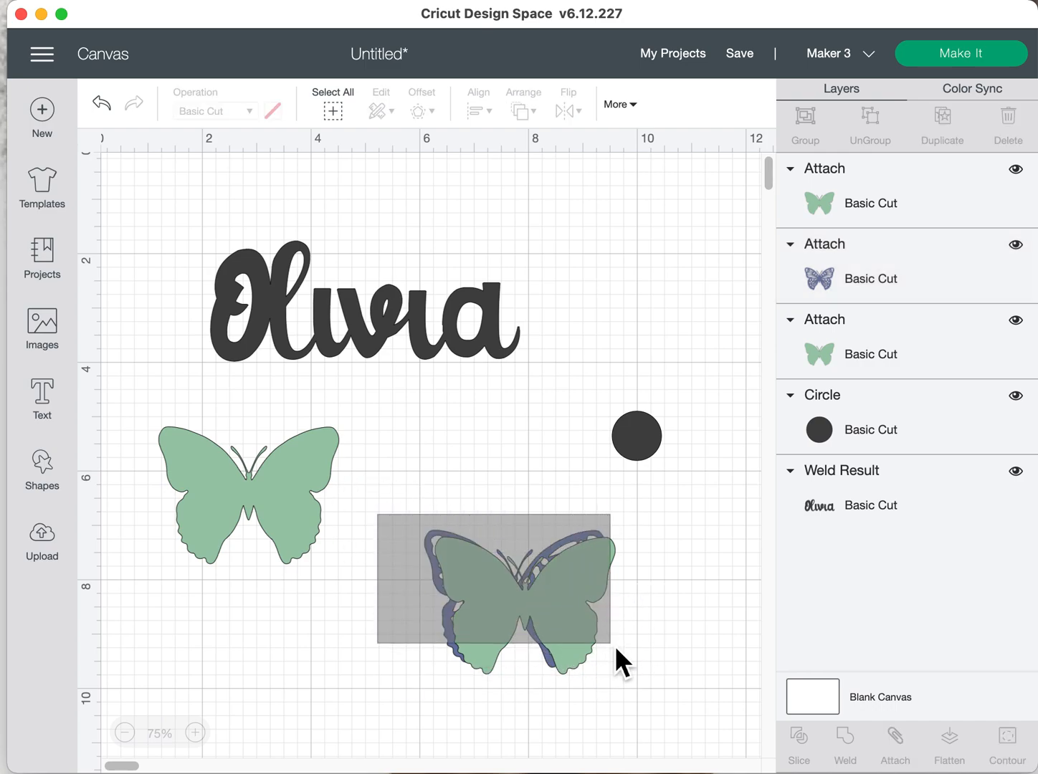
{"action": "left_click", "coordinate": [831, 144]}
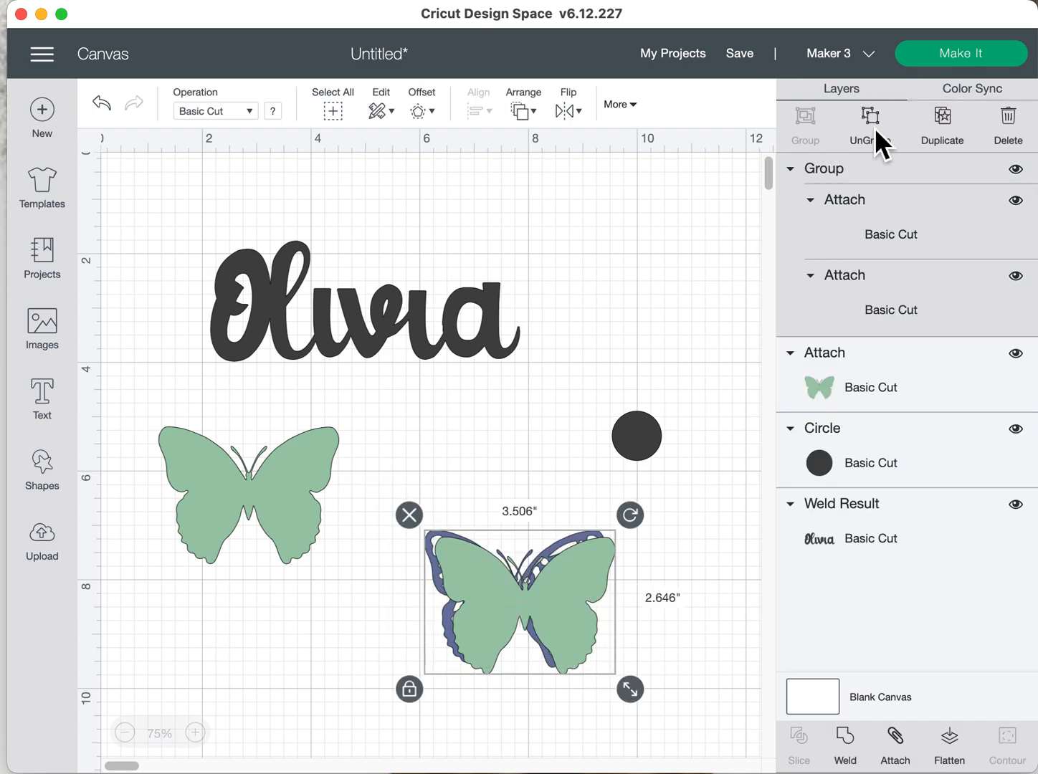
{"action": "left_click", "coordinate": [1018, 171]}
Enlarge the circle to about 3.09" across and place it beside the visible green butterfly
{"action": "left_click_drag", "start_coordinate": [313, 510], "coordinate": [288, 518]}
{"action": "left_click", "coordinate": [389, 521]}
{"action": "left_click_drag", "start_coordinate": [635, 455], "coordinate": [656, 622]}
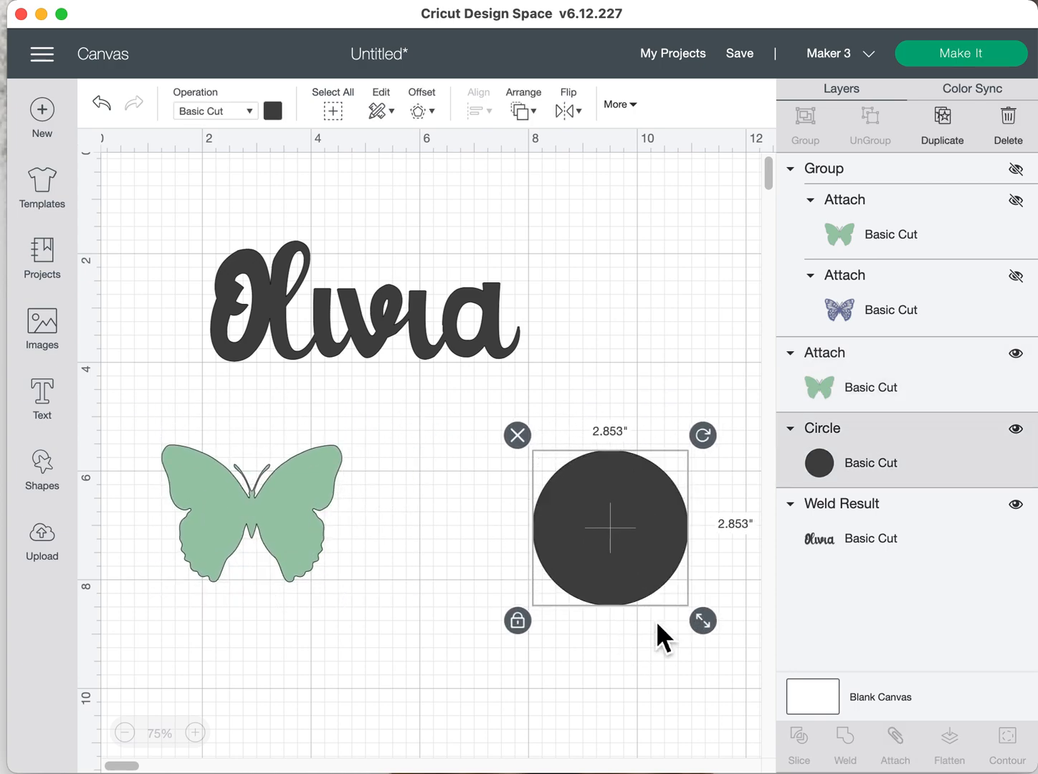
{"action": "left_click_drag", "start_coordinate": [618, 533], "coordinate": [536, 538]}
{"action": "left_click_drag", "start_coordinate": [614, 601], "coordinate": [621, 615]}
{"action": "left_click_drag", "start_coordinate": [516, 556], "coordinate": [466, 555]}
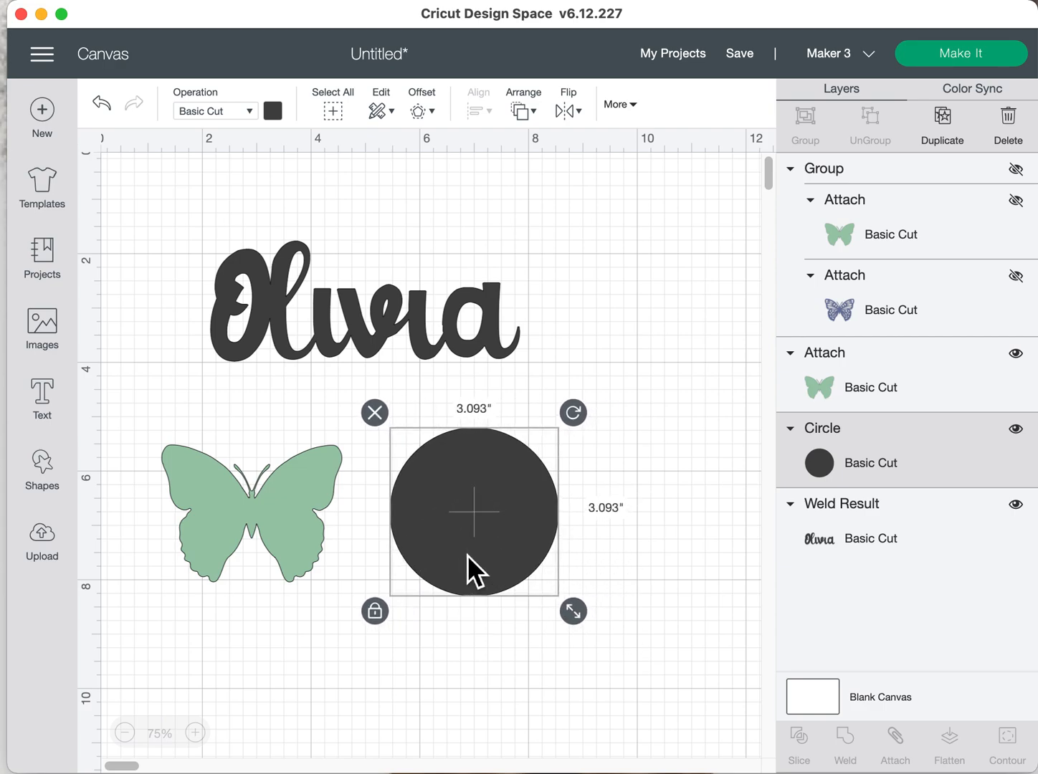
Move the green butterfly onto the circle, scale it down to about 2.51" wide, and centre it there
{"action": "left_click_drag", "start_coordinate": [300, 515], "coordinate": [508, 529]}
{"action": "left_click_drag", "start_coordinate": [563, 605], "coordinate": [496, 553]}
{"action": "left_click_drag", "start_coordinate": [450, 511], "coordinate": [506, 548]}
{"action": "left_click_drag", "start_coordinate": [561, 593], "coordinate": [547, 590]}
{"action": "left_click", "coordinate": [498, 592]}
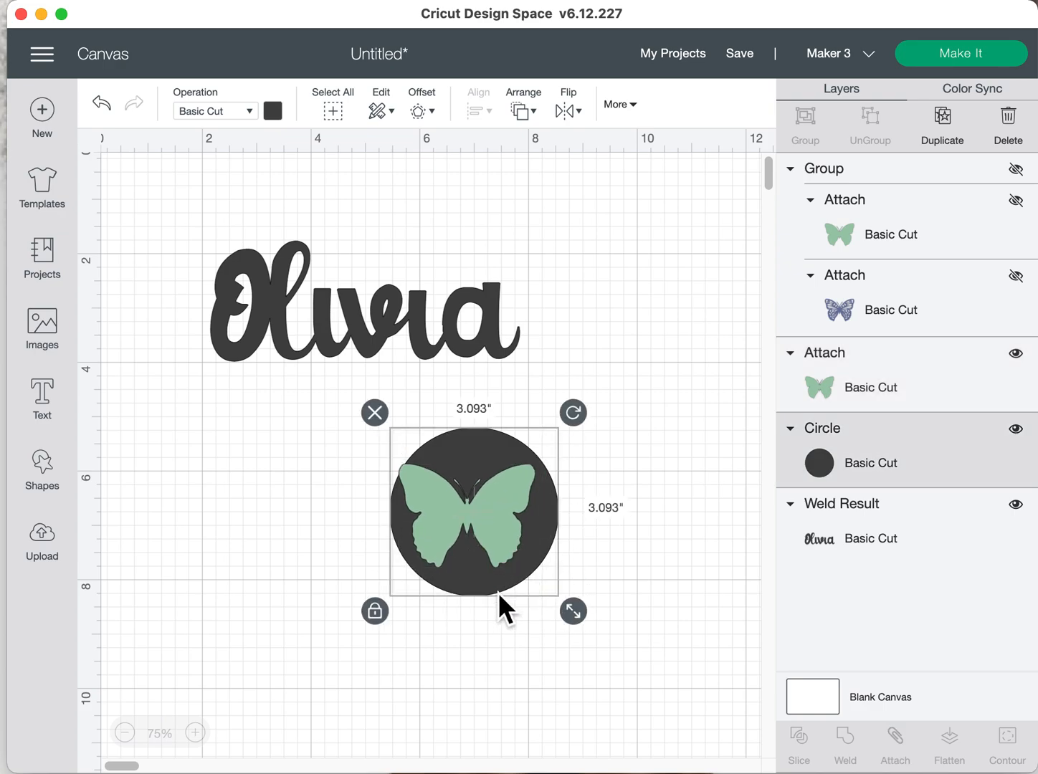
{"action": "left_click", "coordinate": [501, 530]}
{"action": "left_click_drag", "start_coordinate": [502, 530], "coordinate": [511, 532]}
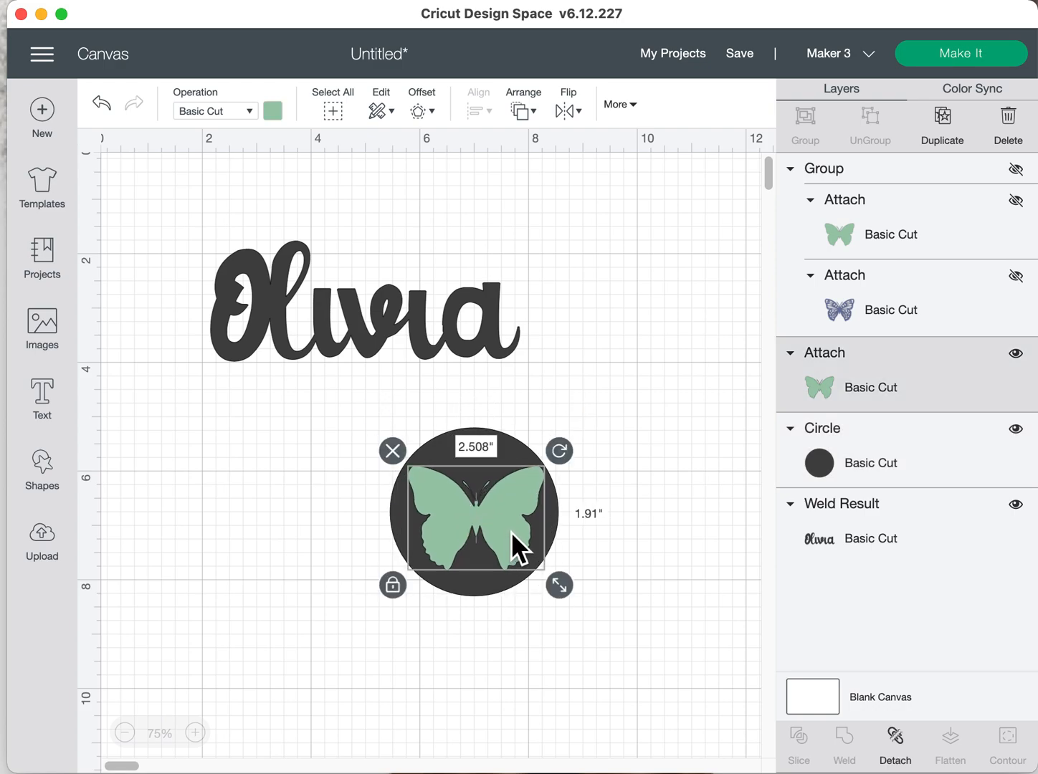
Move the green butterfly off the circle, shrink the circle and park it beside the end of the script name
{"action": "left_click_drag", "start_coordinate": [267, 476], "coordinate": [639, 568]}
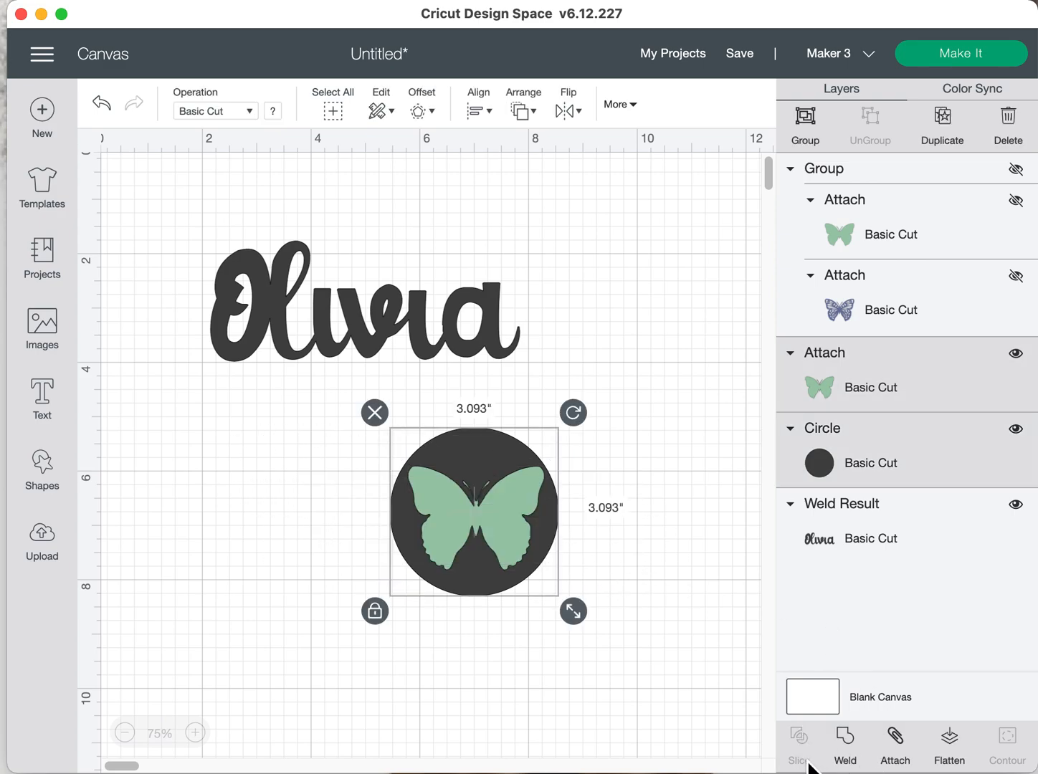
{"action": "left_click", "coordinate": [685, 524]}
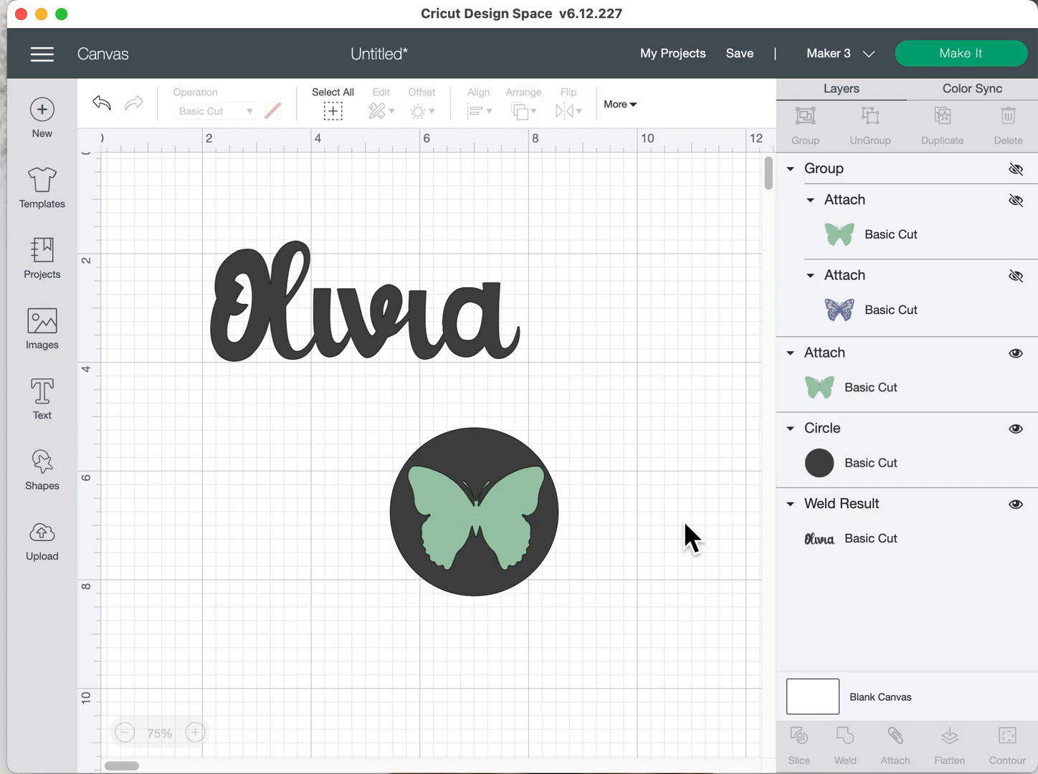
{"action": "left_click_drag", "start_coordinate": [473, 532], "coordinate": [310, 538]}
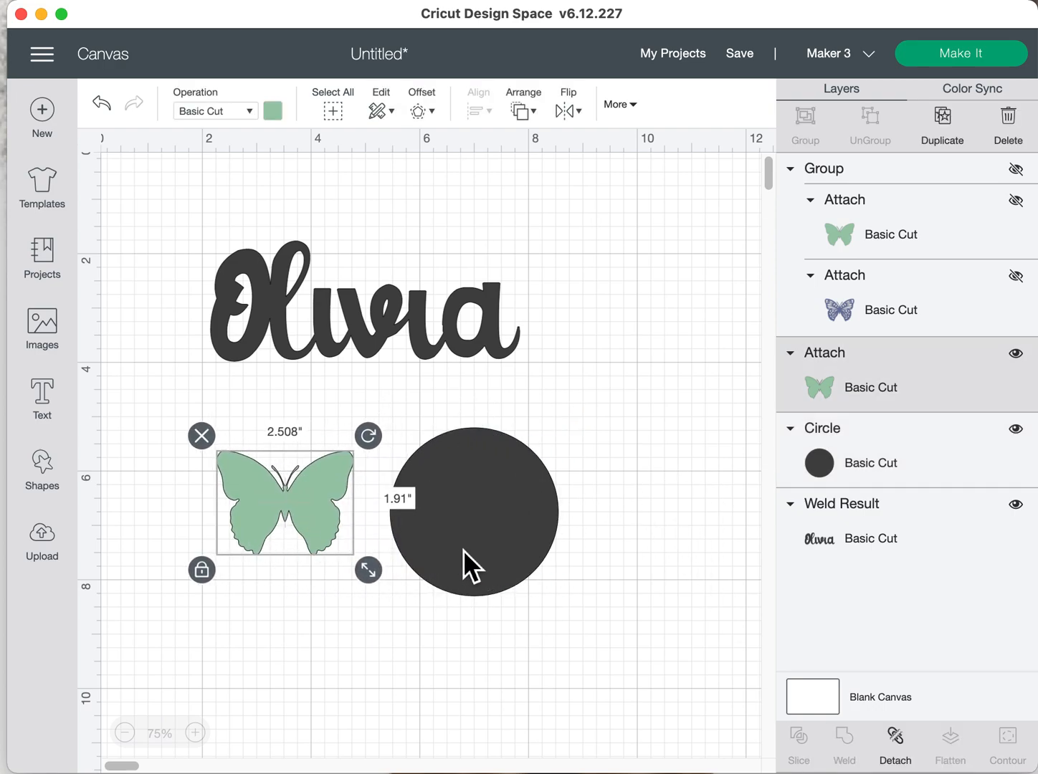
{"action": "left_click_drag", "start_coordinate": [464, 552], "coordinate": [582, 556]}
{"action": "left_click_drag", "start_coordinate": [687, 617], "coordinate": [564, 514]}
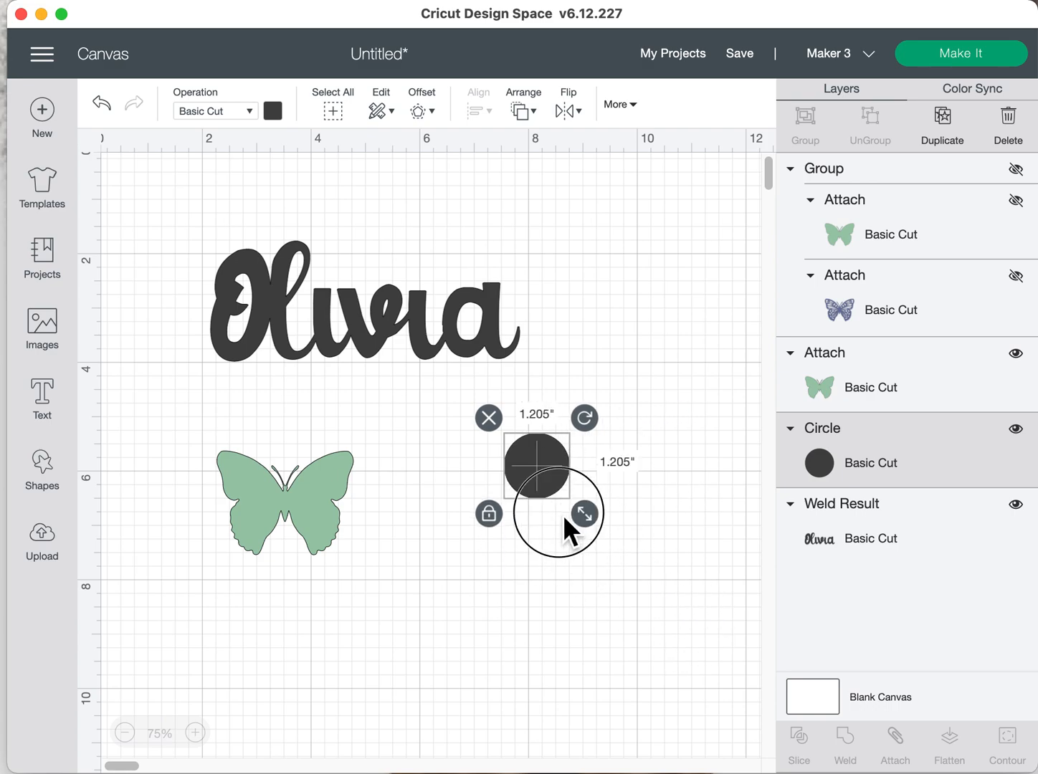
{"action": "left_click_drag", "start_coordinate": [550, 451], "coordinate": [596, 376]}
{"action": "left_click_drag", "start_coordinate": [321, 498], "coordinate": [487, 566]}
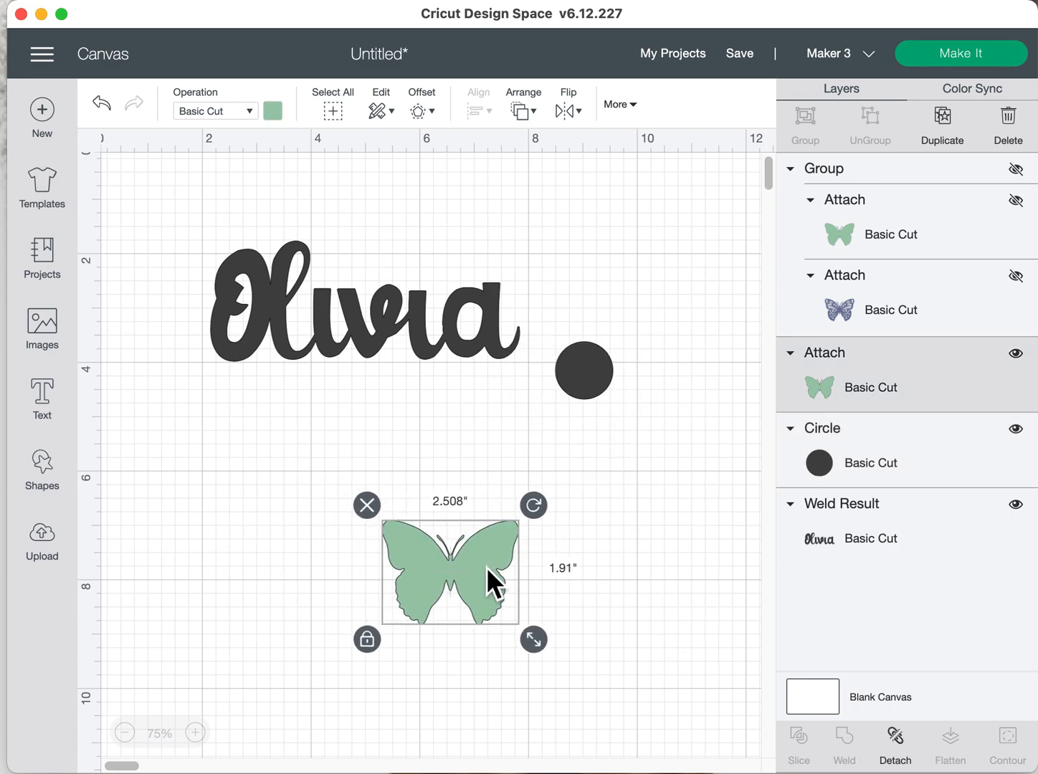
Detach the green butterfly and place it below the start of the script name
{"action": "left_click", "coordinate": [915, 749]}
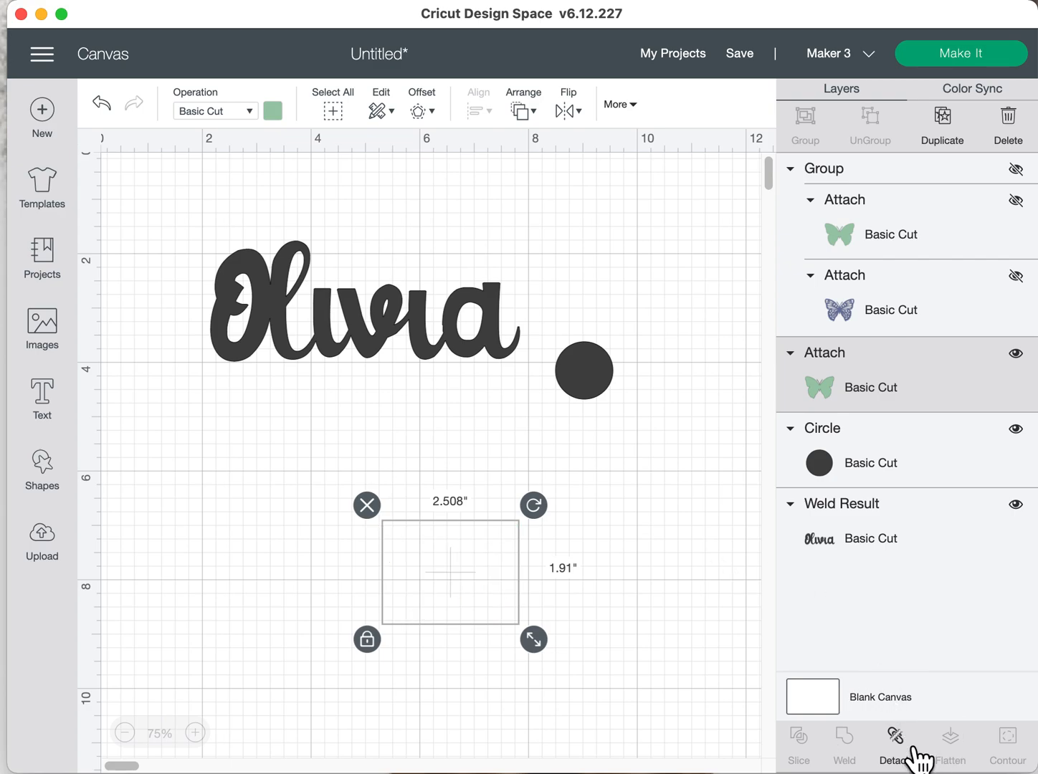
{"action": "left_click", "coordinate": [633, 582]}
{"action": "left_click_drag", "start_coordinate": [501, 583], "coordinate": [407, 518]}
{"action": "mouse_move", "coordinate": [443, 573]}
{"action": "left_mouse_down"}
{"action": "mouse_move", "coordinate": [454, 578]}
{"action": "mouse_move", "coordinate": [448, 573]}
{"action": "left_mouse_up"}
{"action": "left_click_drag", "start_coordinate": [392, 518], "coordinate": [327, 517]}
Move the black circle beside the green butterfly and size it to about 1.54" across
{"action": "left_click_drag", "start_coordinate": [585, 377], "coordinate": [499, 514]}
{"action": "left_click_drag", "start_coordinate": [543, 566], "coordinate": [588, 613]}
{"action": "left_click_drag", "start_coordinate": [517, 536], "coordinate": [448, 495]}
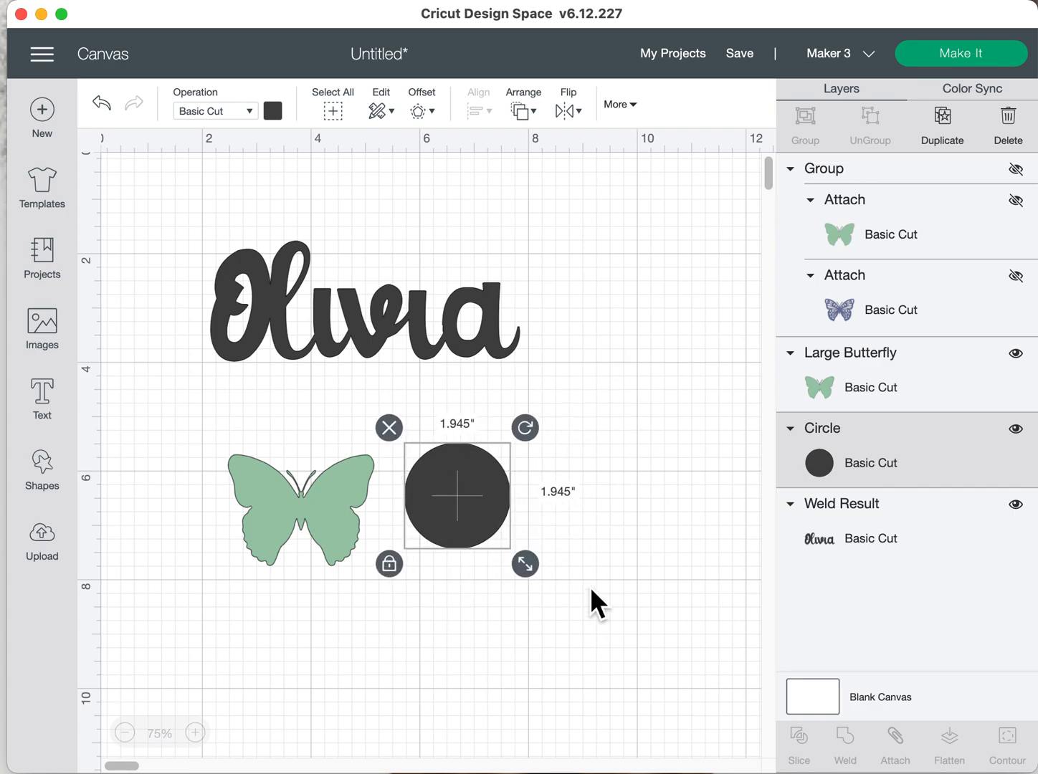
{"action": "left_click_drag", "start_coordinate": [526, 567], "coordinate": [494, 551]}
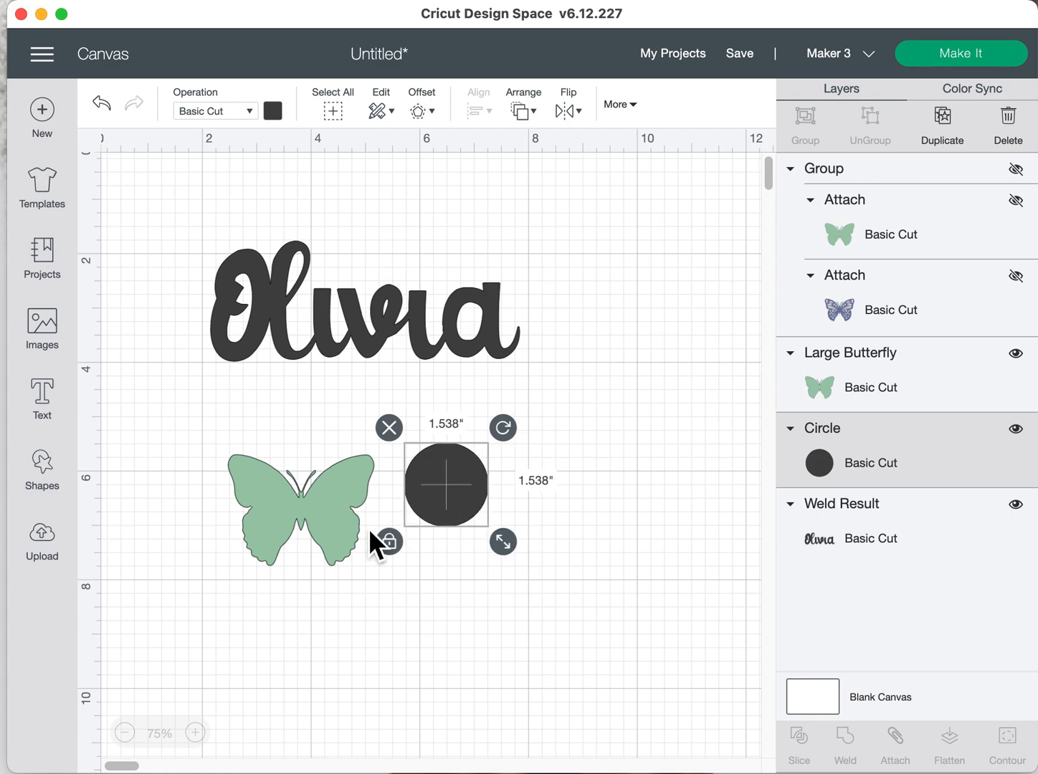
Scale the green butterfly to about 1.24" wide, centre it on the circle and trim the circle to about 1.5" across
{"action": "left_click", "coordinate": [305, 531]}
{"action": "left_click_drag", "start_coordinate": [392, 581], "coordinate": [311, 535]}
{"action": "left_click_drag", "start_coordinate": [271, 486], "coordinate": [450, 495]}
{"action": "left_click_drag", "start_coordinate": [505, 535], "coordinate": [465, 499]}
{"action": "left_click", "coordinate": [445, 525]}
{"action": "left_click_drag", "start_coordinate": [507, 543], "coordinate": [504, 540]}
{"action": "left_click", "coordinate": [561, 571]}
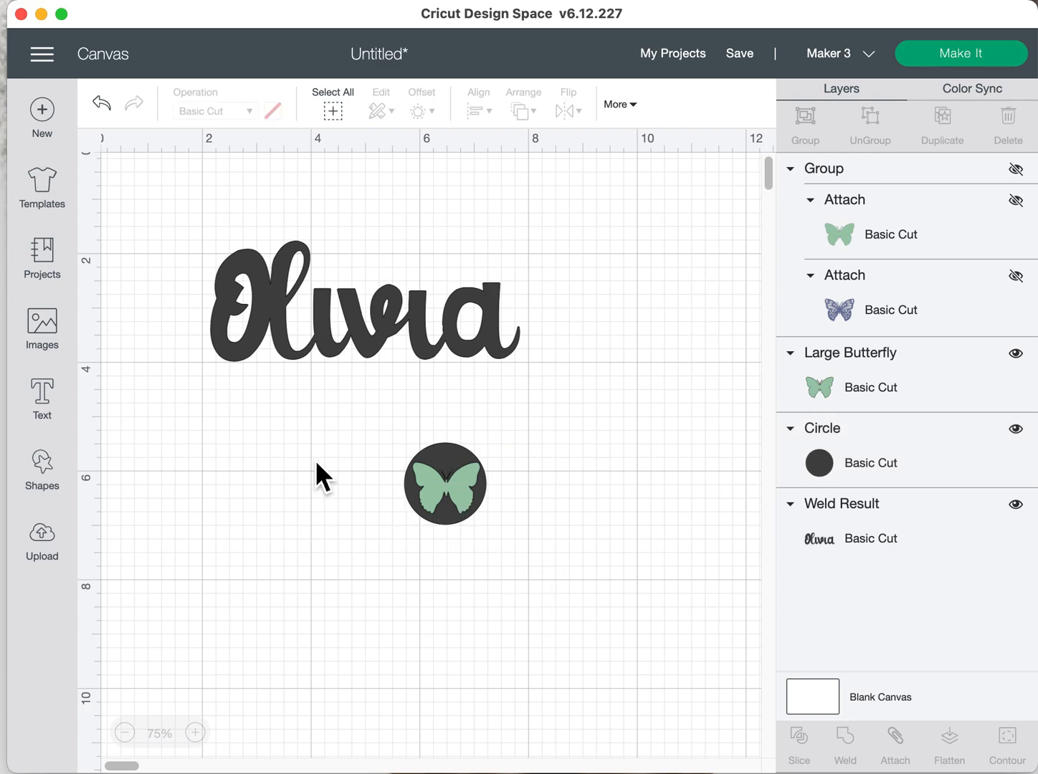
{"action": "left_click", "coordinate": [447, 488]}
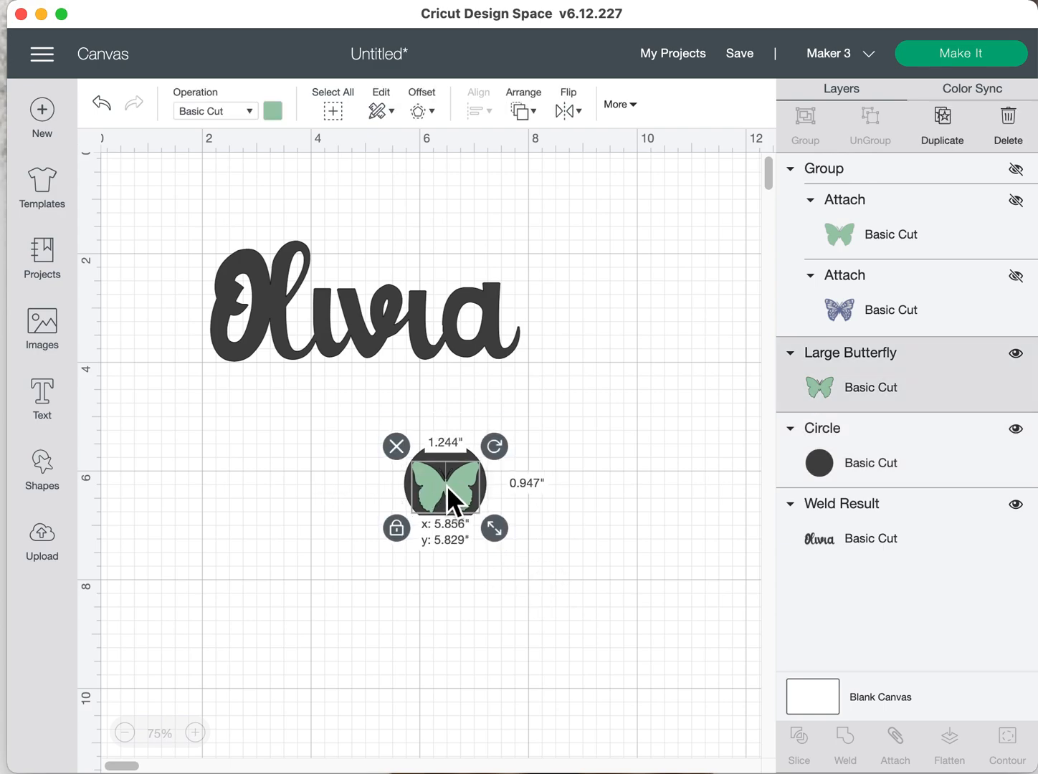
Slice the butterfly out of the circle, move the cut circle aside and delete the two leftover butterfly pieces
{"action": "left_click_drag", "start_coordinate": [327, 466], "coordinate": [578, 542]}
{"action": "left_click", "coordinate": [803, 745]}
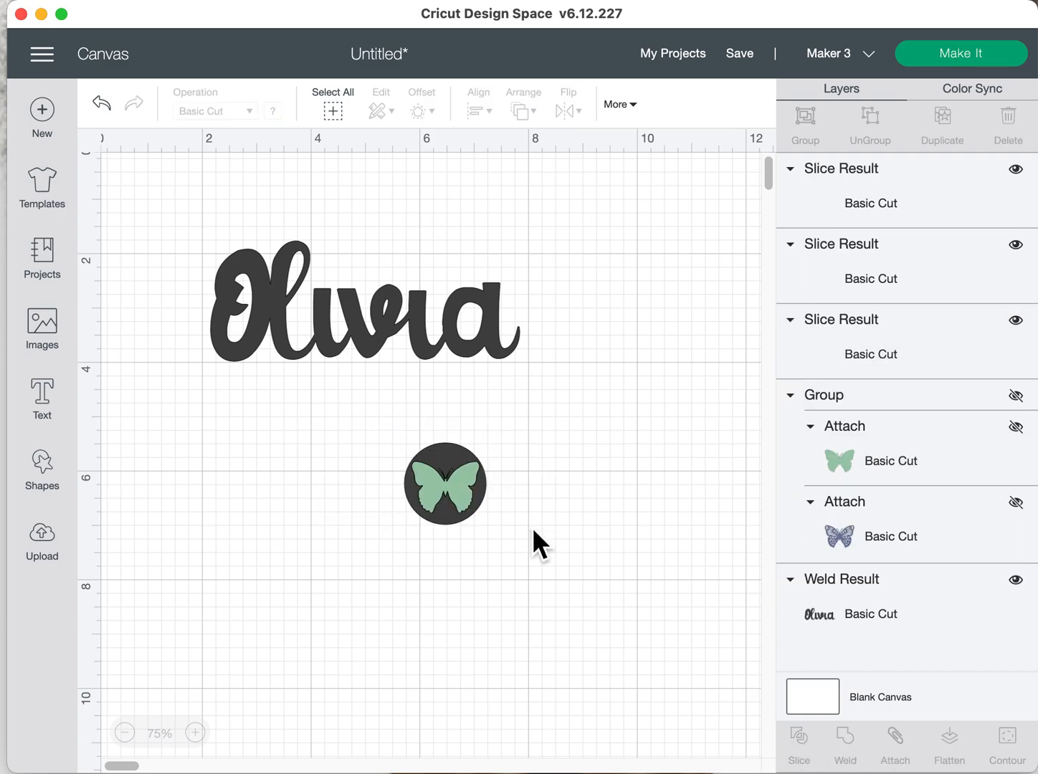
{"action": "left_click_drag", "start_coordinate": [451, 526], "coordinate": [608, 435]}
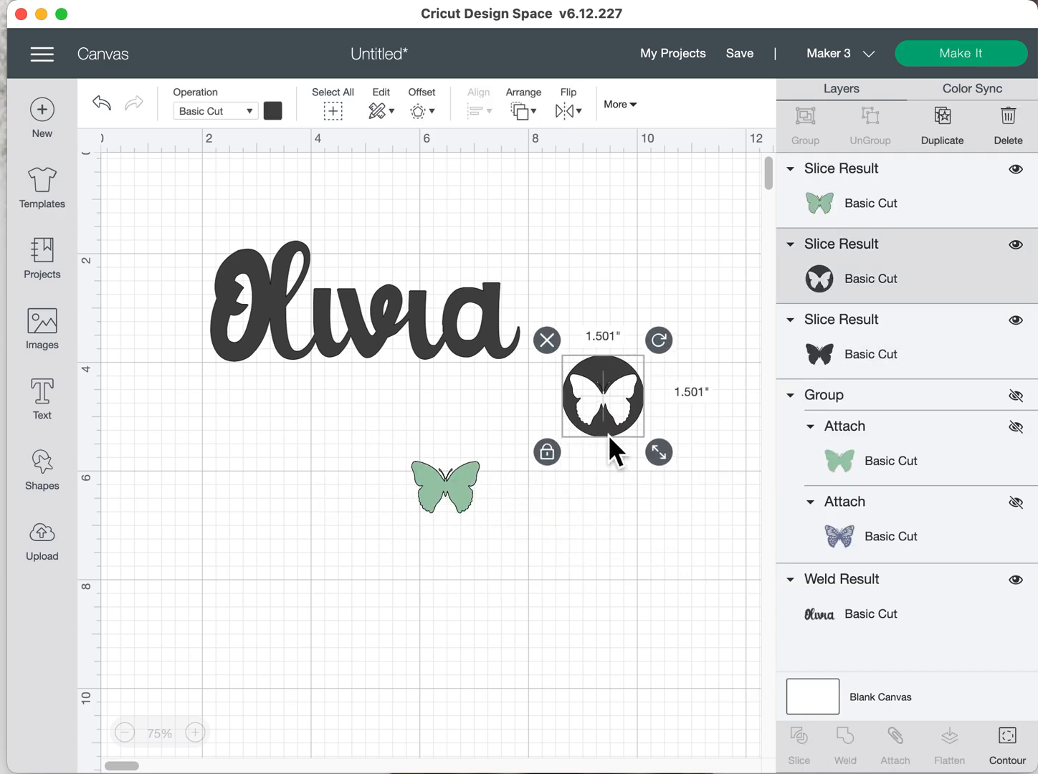
{"action": "left_click", "coordinate": [458, 481]}
{"action": "left_click_drag", "start_coordinate": [514, 547], "coordinate": [414, 474]}
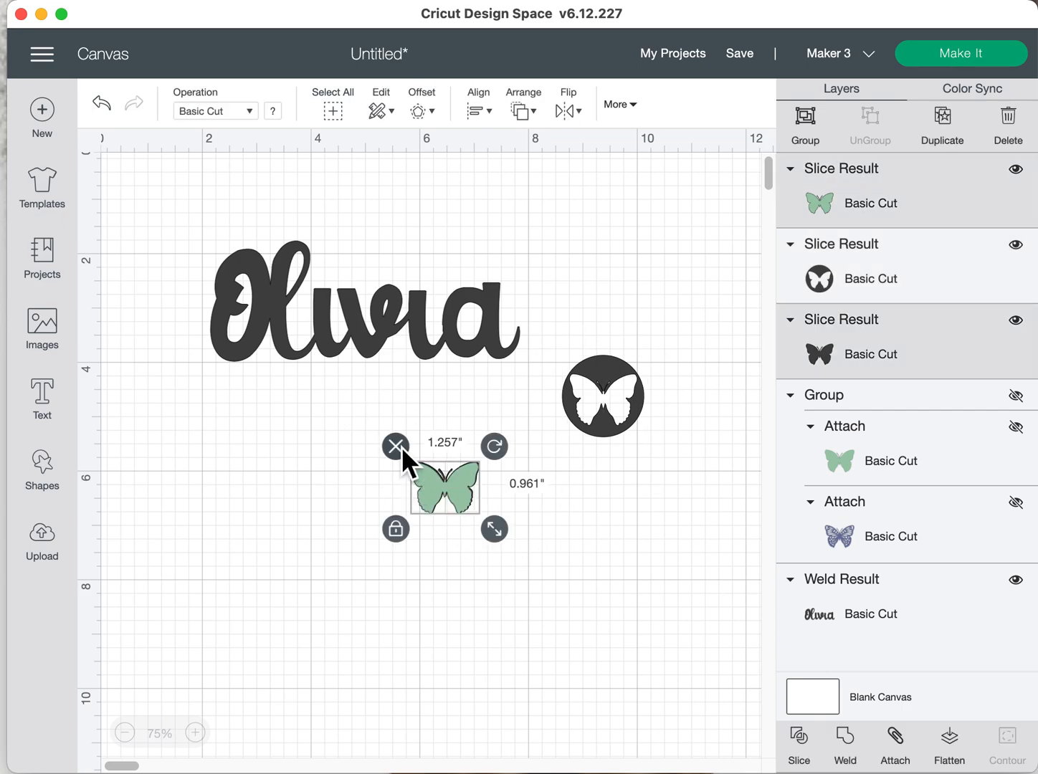
{"action": "left_click", "coordinate": [402, 447]}
Shrink the circle with the butterfly cut-out and place it as the dot above the first "i" of the name
{"action": "left_click_drag", "start_coordinate": [629, 388], "coordinate": [535, 234]}
{"action": "left_click_drag", "start_coordinate": [562, 293], "coordinate": [327, 278]}
{"action": "left_click", "coordinate": [329, 265]}
{"action": "left_click", "coordinate": [353, 456]}
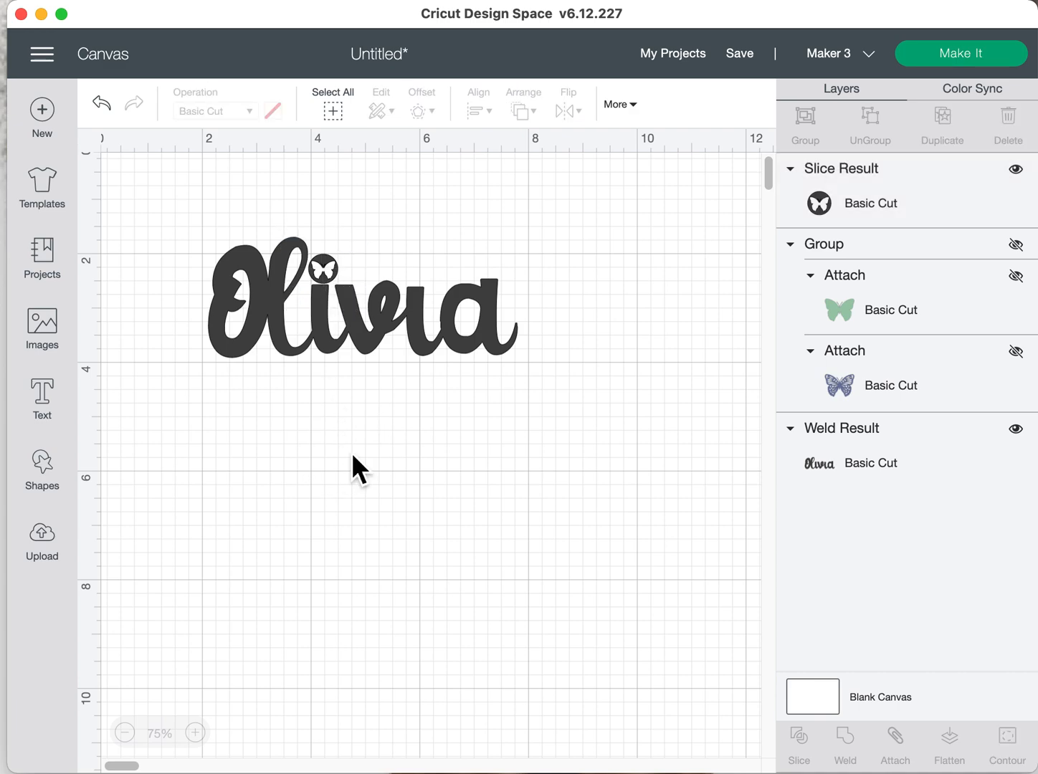
Duplicate the butterfly dot and place the copy above the second "i" of the name
{"action": "left_click", "coordinate": [324, 270]}
{"action": "left_click", "coordinate": [945, 129]}
{"action": "left_click_drag", "start_coordinate": [339, 292], "coordinate": [424, 279]}
{"action": "left_click", "coordinate": [433, 489]}
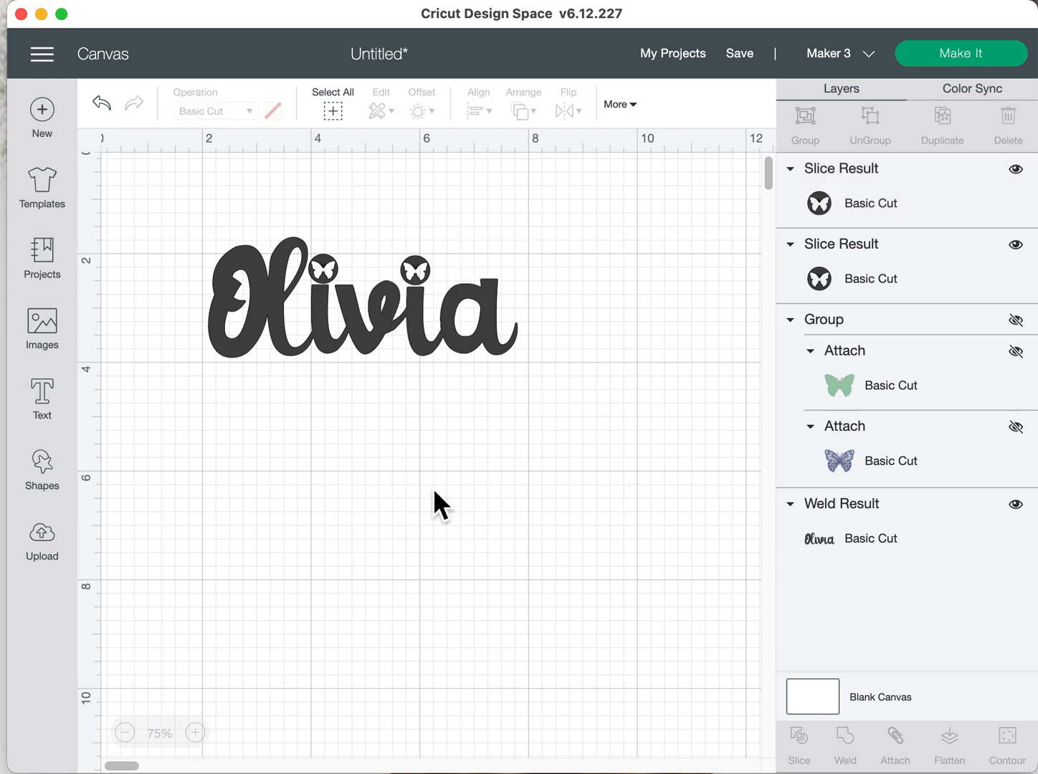
Weld both butterfly dots to the script name and move the welded name lower on the canvas
{"action": "left_click_drag", "start_coordinate": [177, 245], "coordinate": [686, 466]}
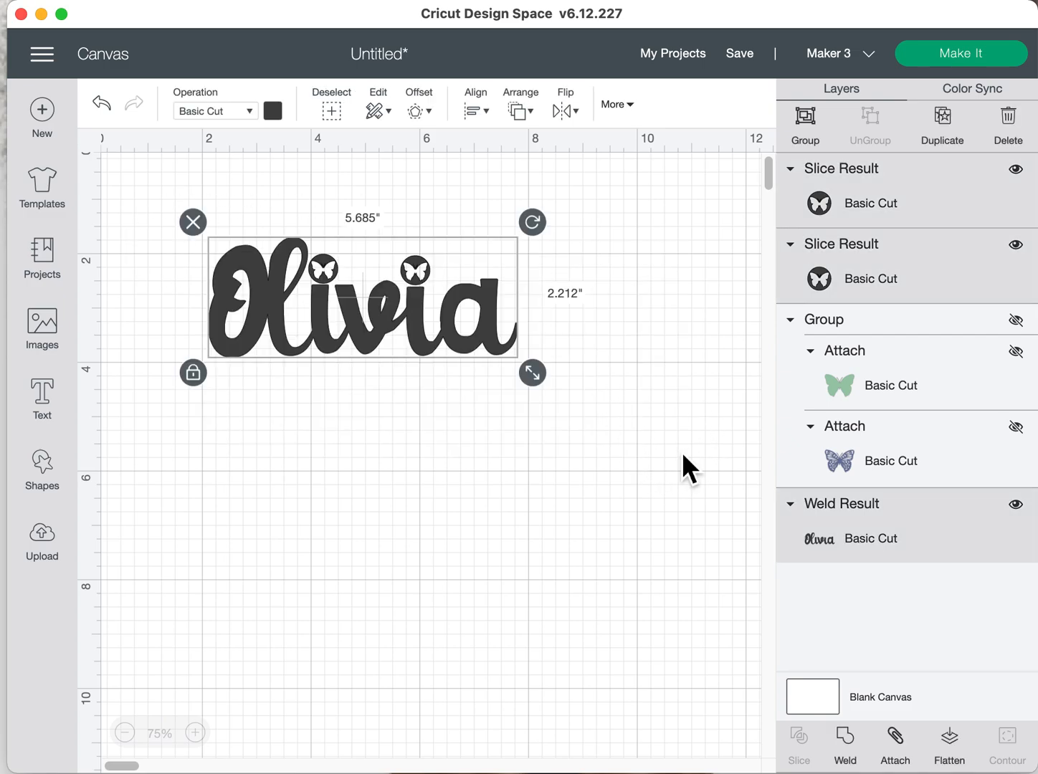
{"action": "left_click", "coordinate": [853, 754]}
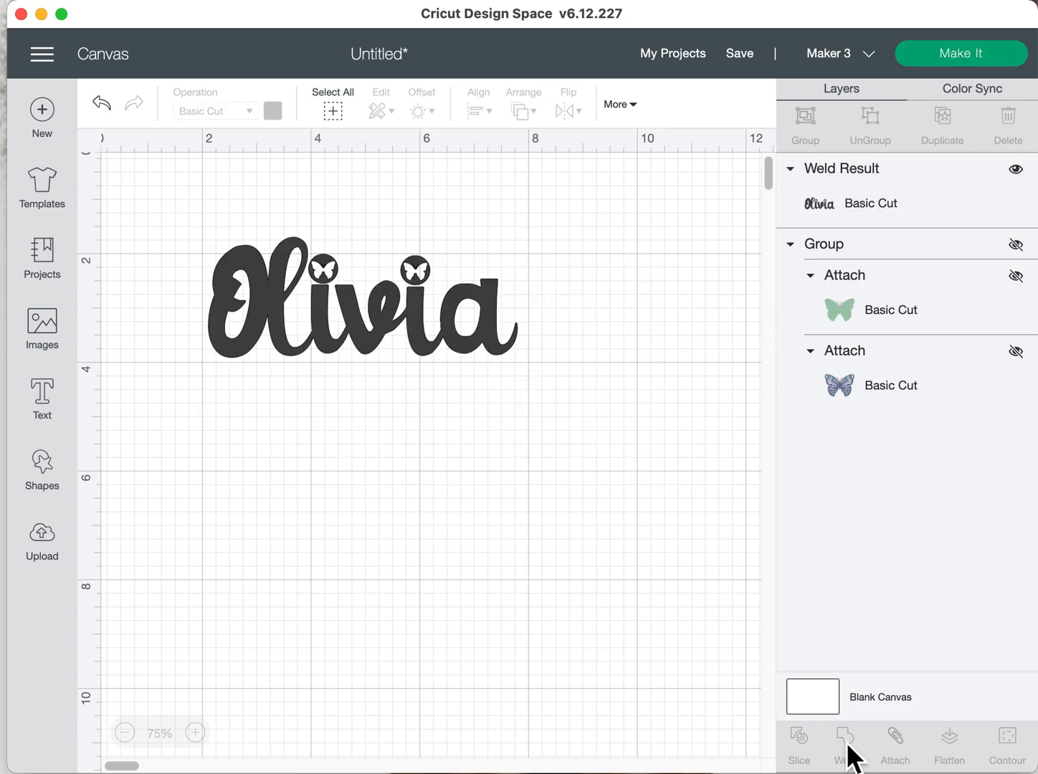
{"action": "left_click_drag", "start_coordinate": [441, 361], "coordinate": [452, 442]}
Recolour the welded name to the custom pink #ef07b1 and move it back up the canvas
{"action": "left_click", "coordinate": [278, 119]}
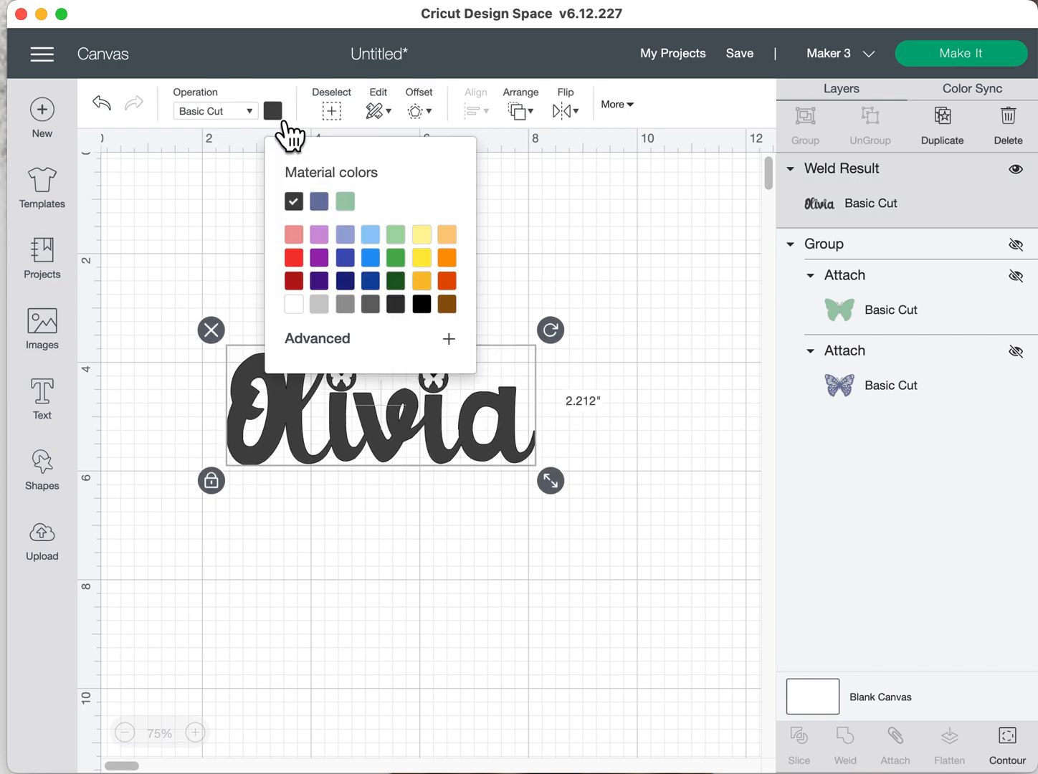
{"action": "left_click", "coordinate": [450, 341]}
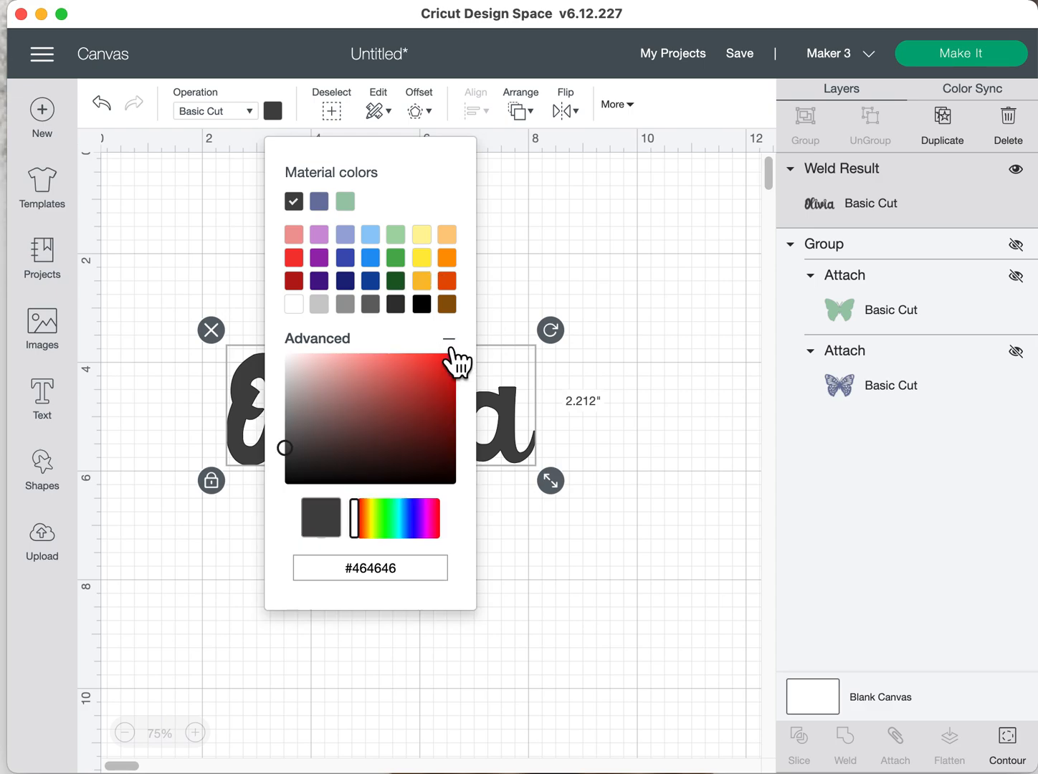
{"action": "left_click_drag", "start_coordinate": [443, 518], "coordinate": [430, 520]}
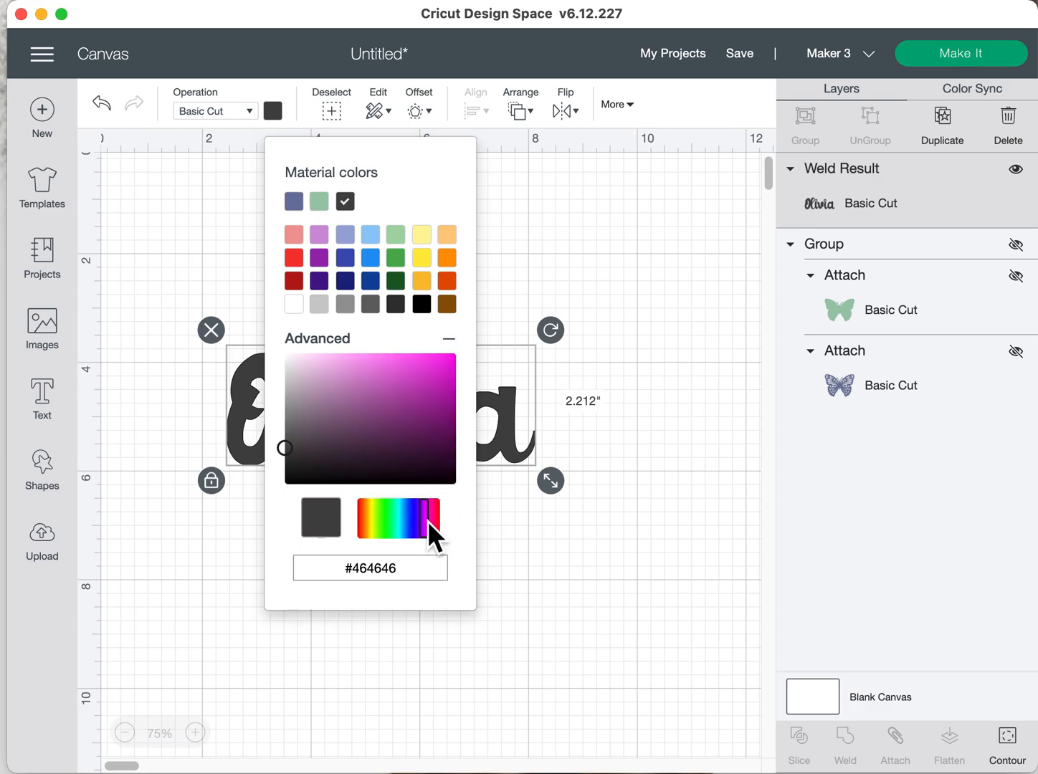
{"action": "left_click_drag", "start_coordinate": [430, 531], "coordinate": [428, 530]}
{"action": "left_click", "coordinate": [440, 357]}
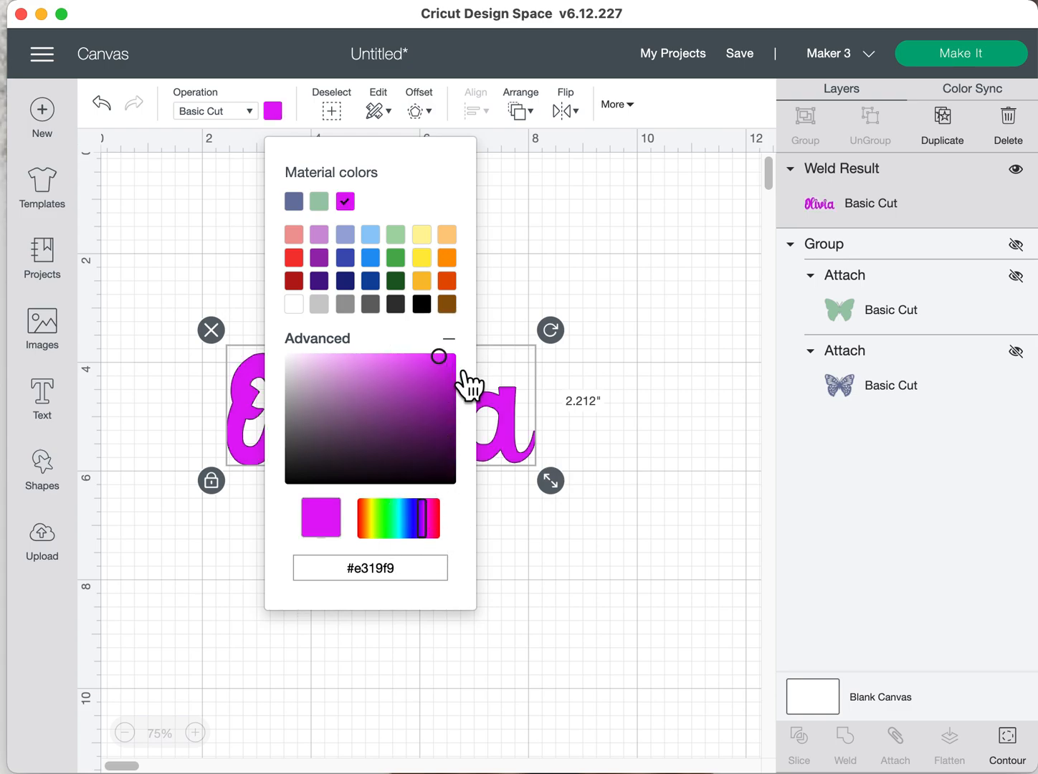
{"action": "left_click", "coordinate": [451, 362]}
{"action": "left_click", "coordinate": [429, 522]}
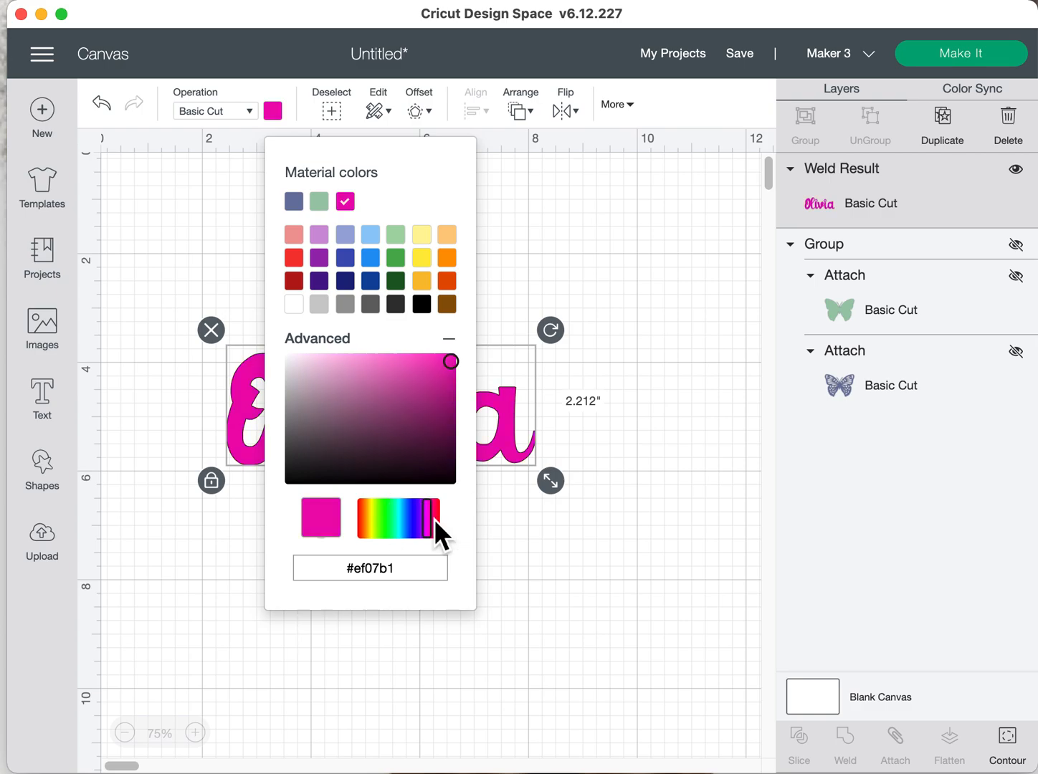
{"action": "left_click", "coordinate": [580, 574]}
{"action": "left_click_drag", "start_coordinate": [429, 423], "coordinate": [446, 338]}
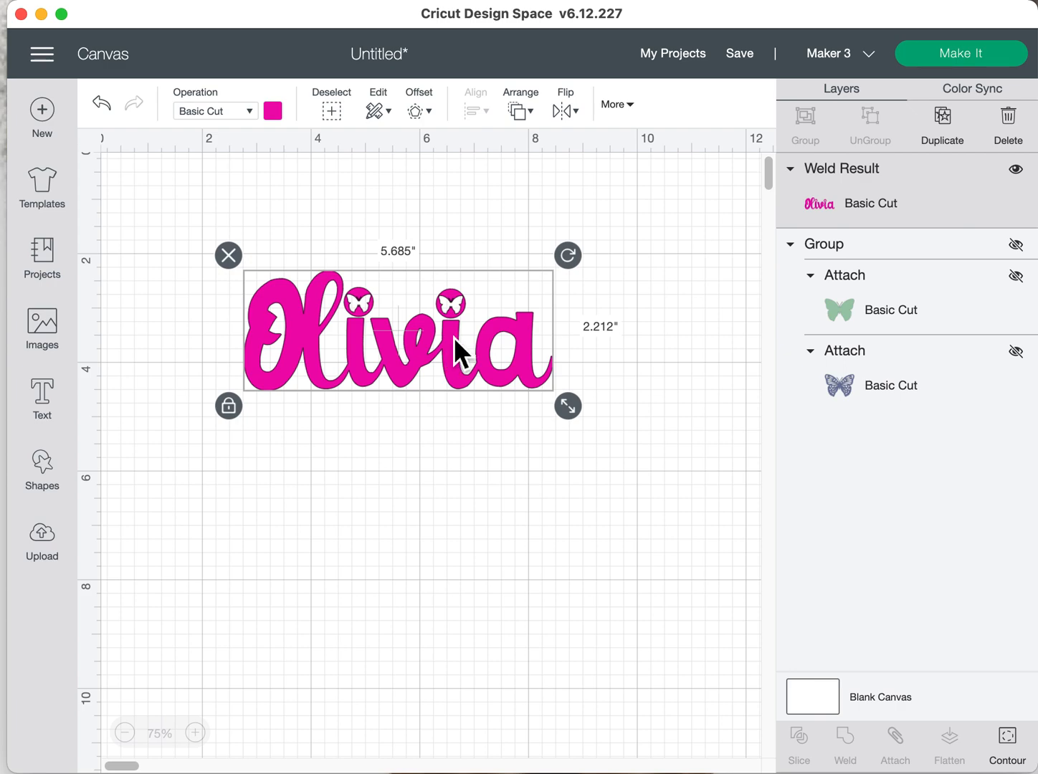
Show both hidden layers of the butterfly group and position the group below the name
{"action": "left_click", "coordinate": [1017, 277]}
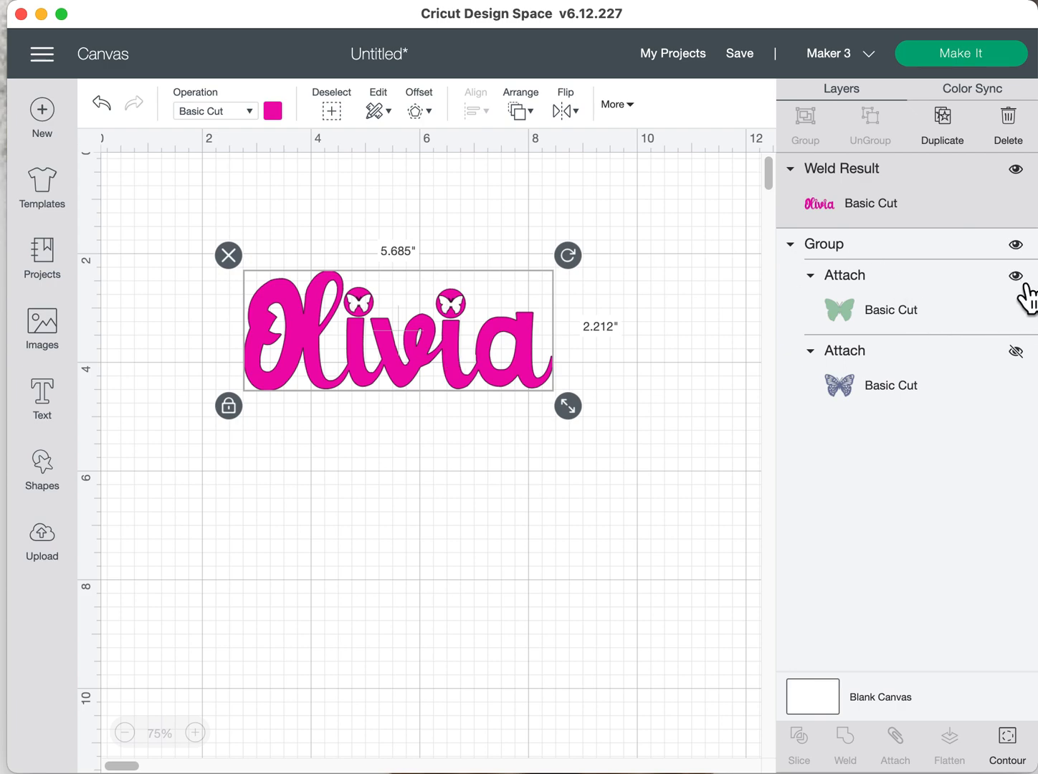
{"action": "left_click", "coordinate": [1024, 351]}
{"action": "left_click_drag", "start_coordinate": [578, 581], "coordinate": [563, 556]}
{"action": "left_click", "coordinate": [640, 549]}
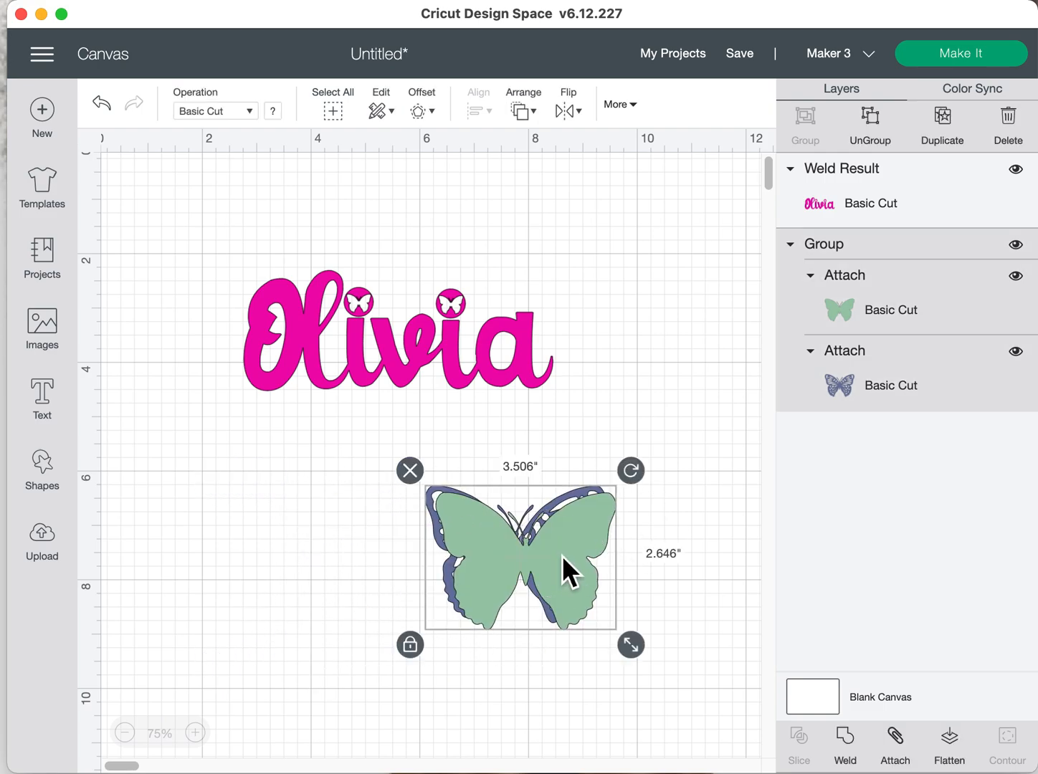
Ungroup the layered butterfly and move its green and blue layers below the start of the name
{"action": "left_click", "coordinate": [882, 136]}
{"action": "left_click_drag", "start_coordinate": [505, 574], "coordinate": [307, 545]}
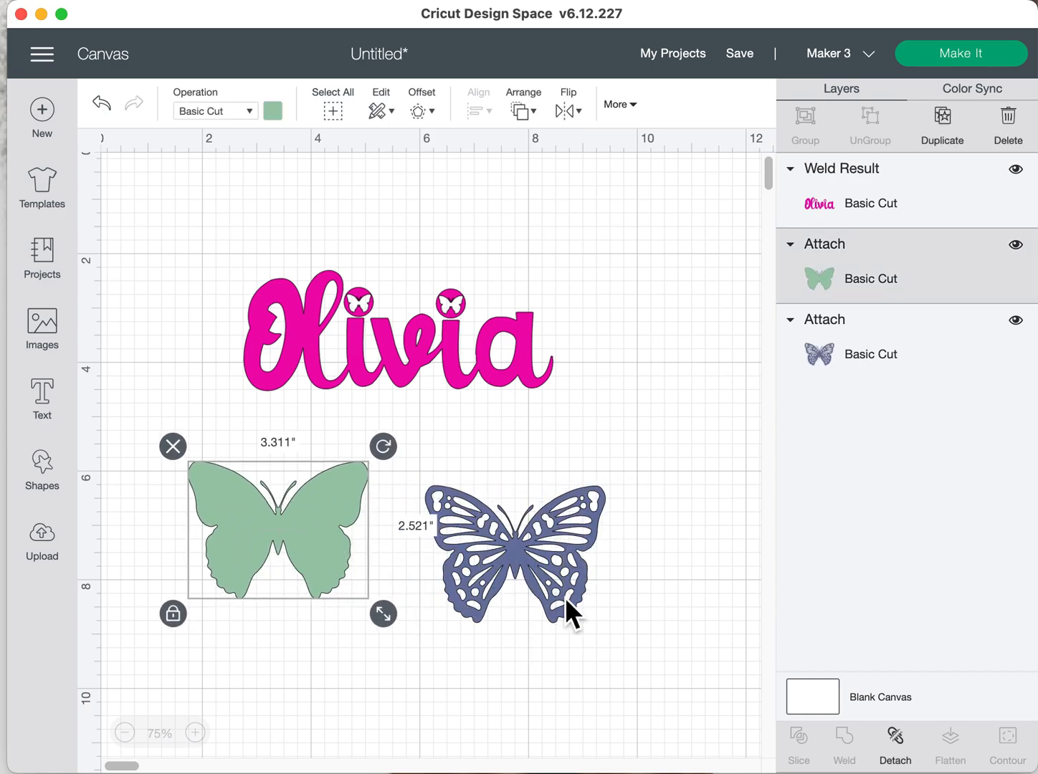
{"action": "left_click_drag", "start_coordinate": [566, 599], "coordinate": [351, 558]}
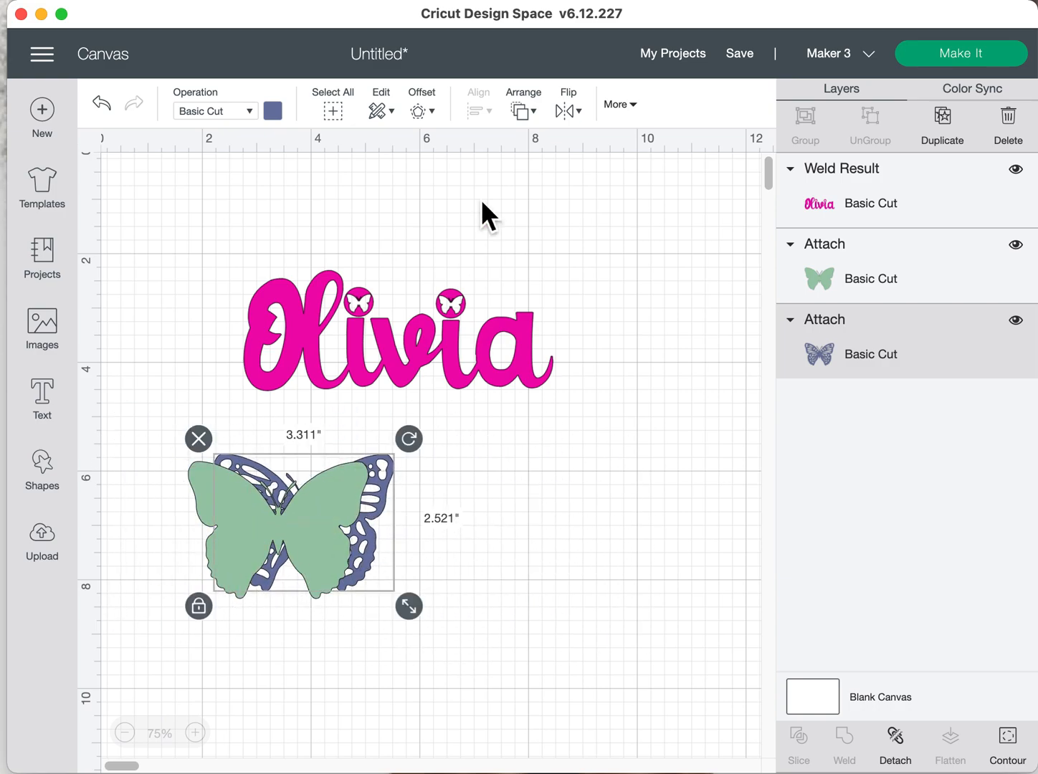
Send the blue patterned butterfly layer to the front and lay it over the green layer
{"action": "left_click", "coordinate": [538, 112]}
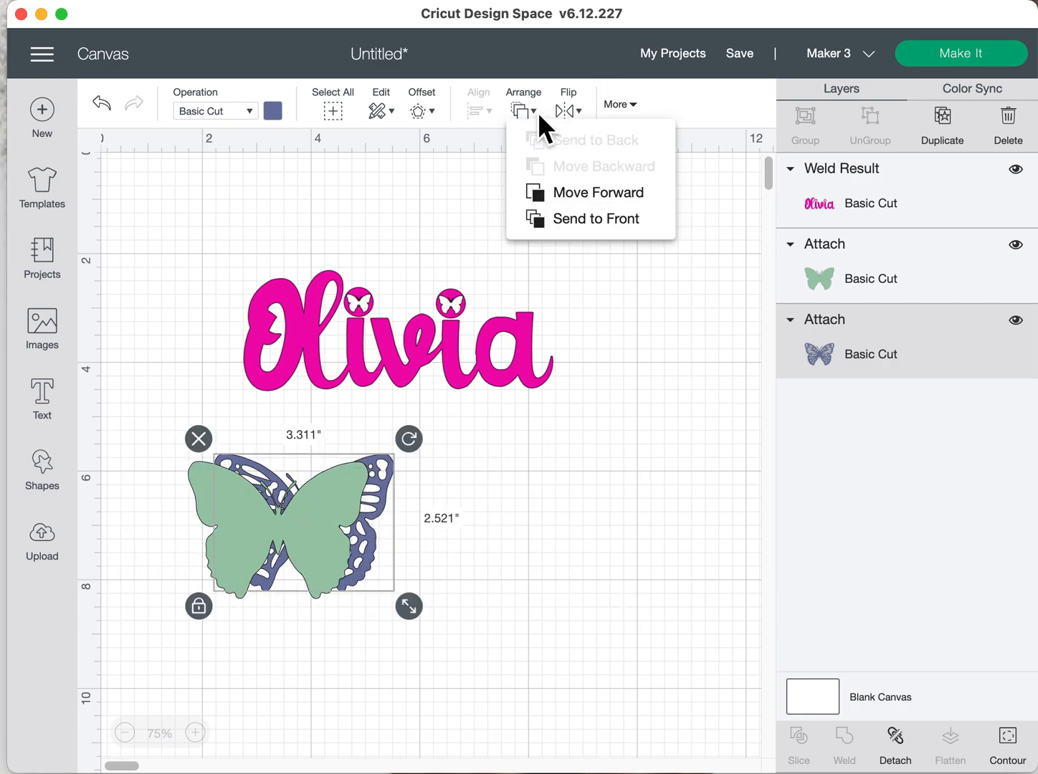
{"action": "left_click", "coordinate": [561, 221]}
{"action": "left_click_drag", "start_coordinate": [330, 511], "coordinate": [320, 538]}
Centre-align the blue and green butterfly layers on each other and group them
{"action": "left_click", "coordinate": [470, 571]}
{"action": "left_click_drag", "start_coordinate": [469, 571], "coordinate": [152, 496]}
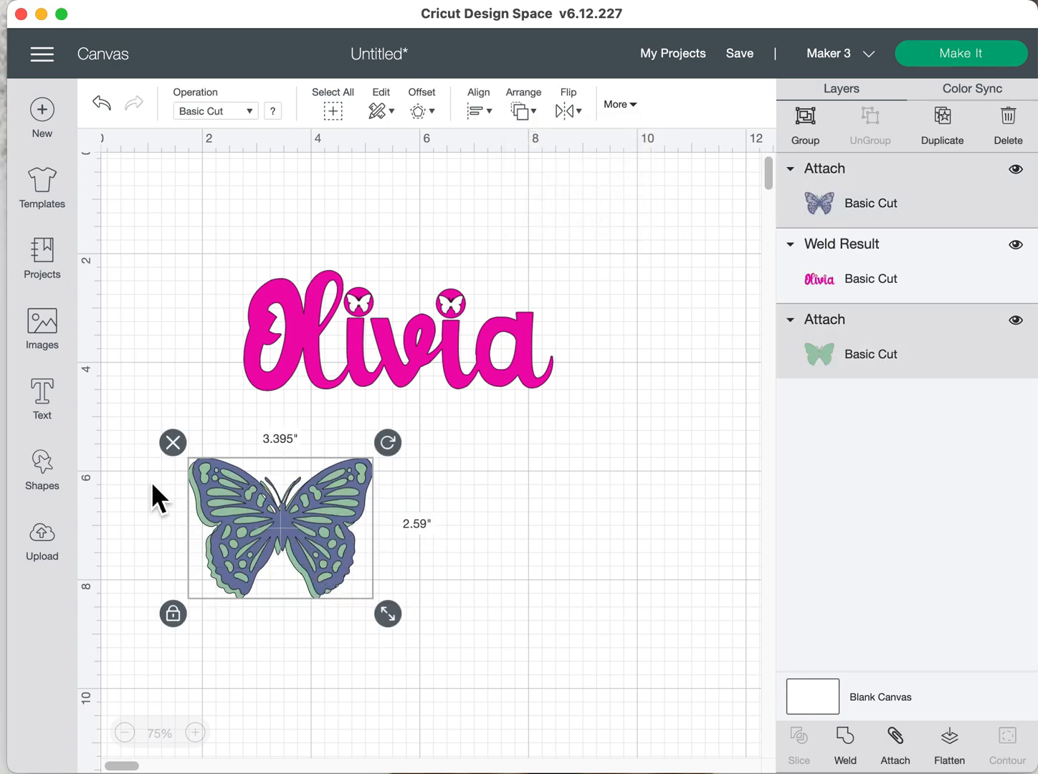
{"action": "left_click", "coordinate": [480, 111]}
{"action": "left_click", "coordinate": [535, 326]}
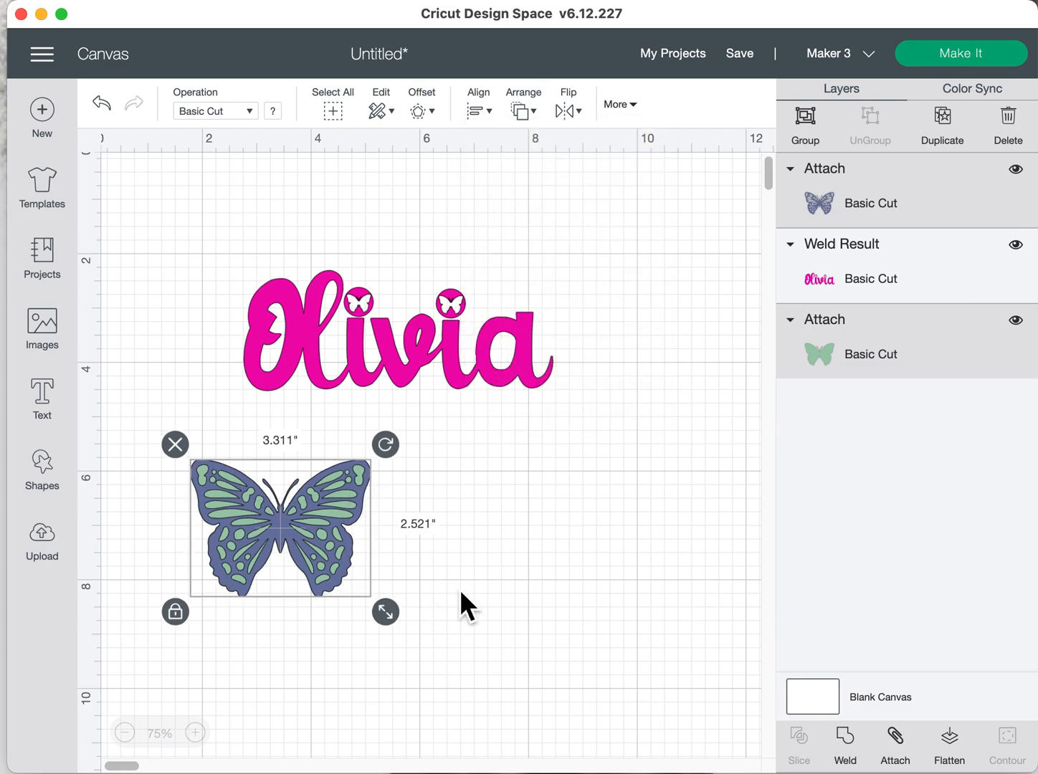
{"action": "left_click_drag", "start_coordinate": [459, 588], "coordinate": [188, 484]}
{"action": "left_click", "coordinate": [808, 136]}
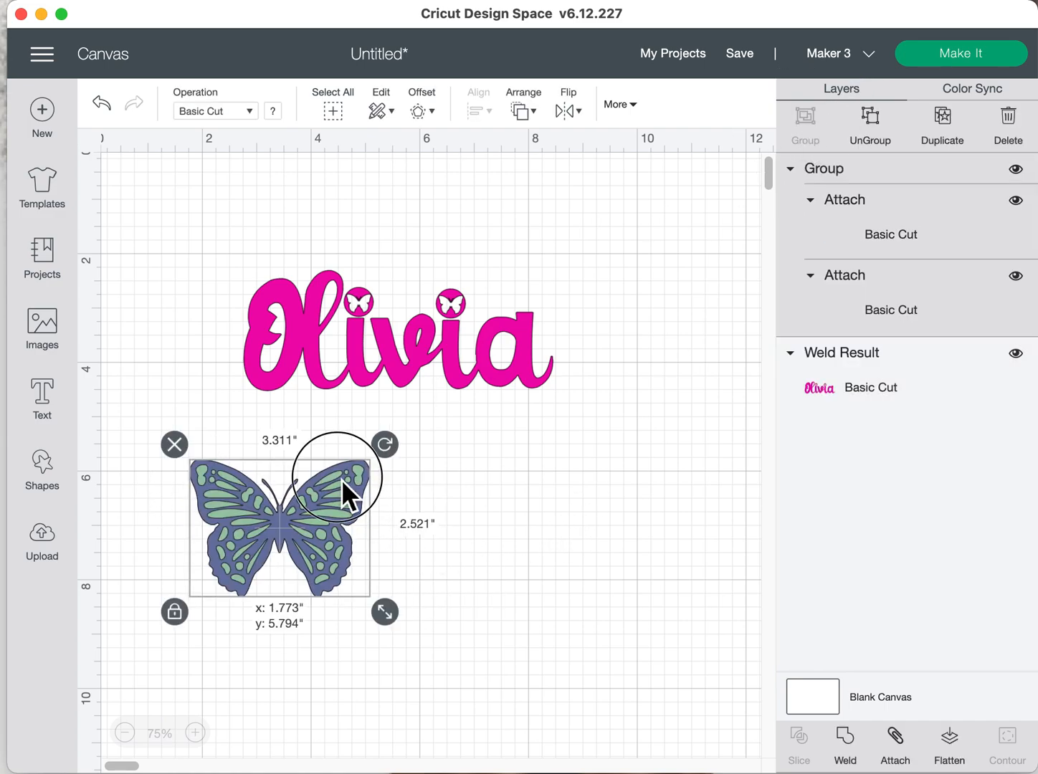
Scale the layered butterfly to about 2.75" wide, rotate it clockwise and place it above the name's last letter
{"action": "left_click_drag", "start_coordinate": [344, 492], "coordinate": [642, 460]}
{"action": "left_click_drag", "start_coordinate": [684, 580], "coordinate": [654, 557]}
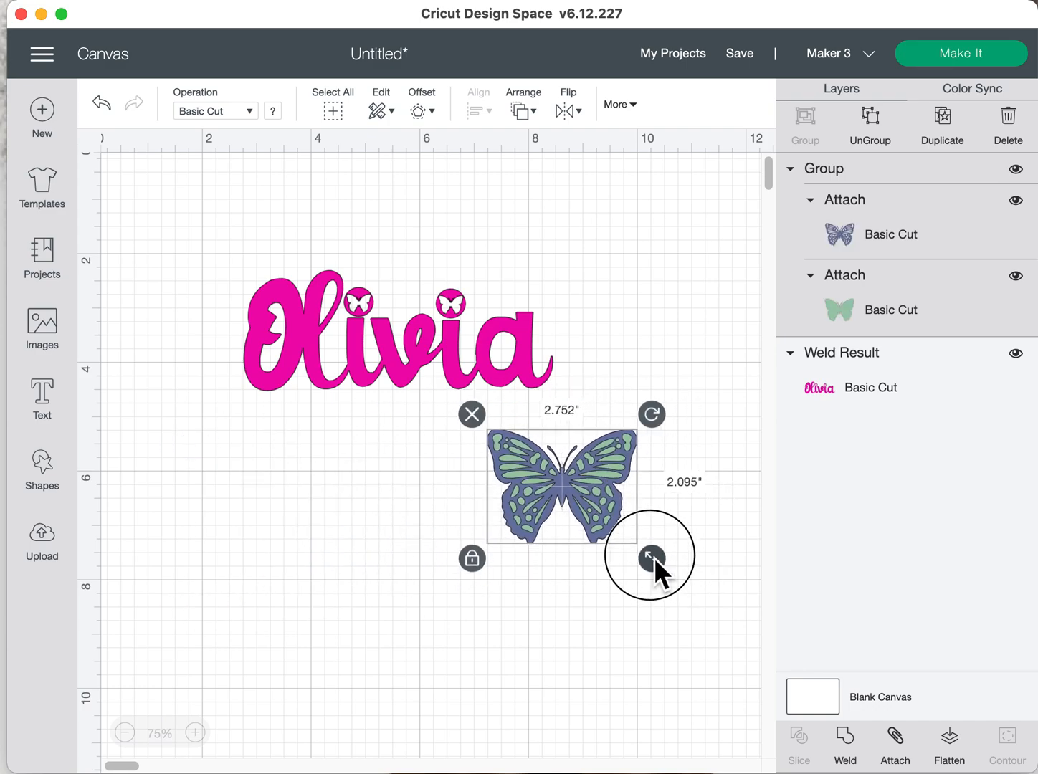
{"action": "left_click_drag", "start_coordinate": [652, 415], "coordinate": [712, 471]}
{"action": "left_click_drag", "start_coordinate": [588, 554], "coordinate": [572, 342]}
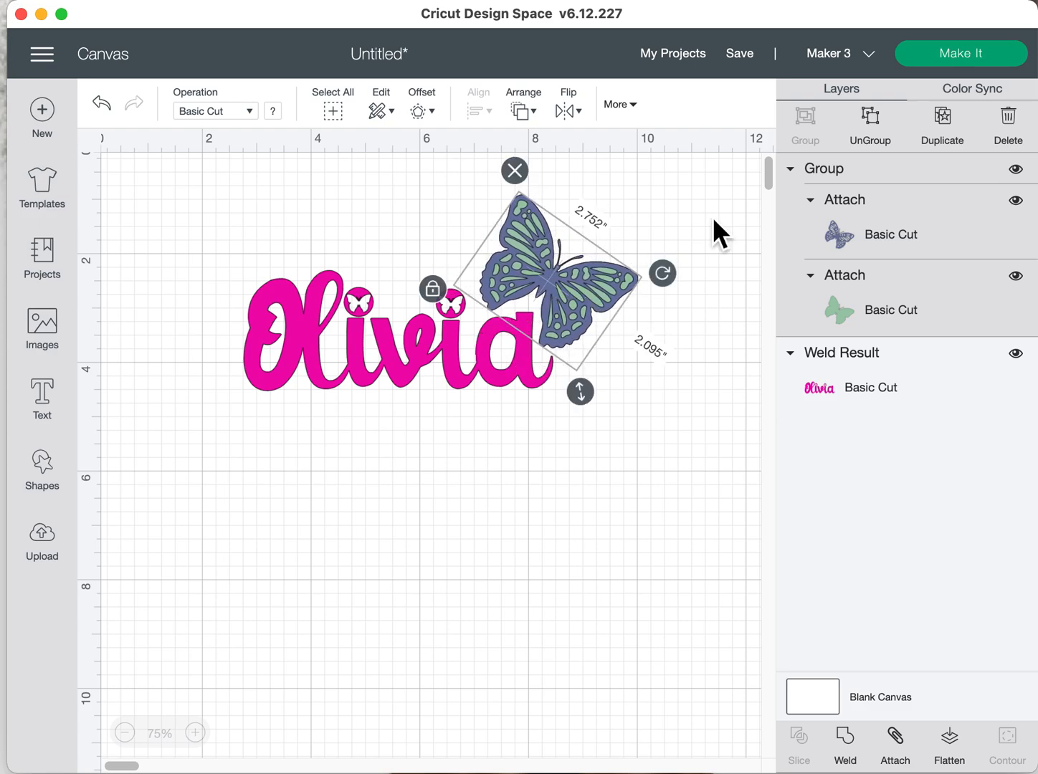
Duplicate the layered butterfly, tilt the copy counterclockwise, scale it to about 1.98" wide and place it above the name's first letter
{"action": "left_click", "coordinate": [967, 140]}
{"action": "left_click_drag", "start_coordinate": [544, 315], "coordinate": [356, 556]}
{"action": "left_click_drag", "start_coordinate": [449, 514], "coordinate": [355, 470]}
{"action": "left_click_drag", "start_coordinate": [451, 531], "coordinate": [281, 235]}
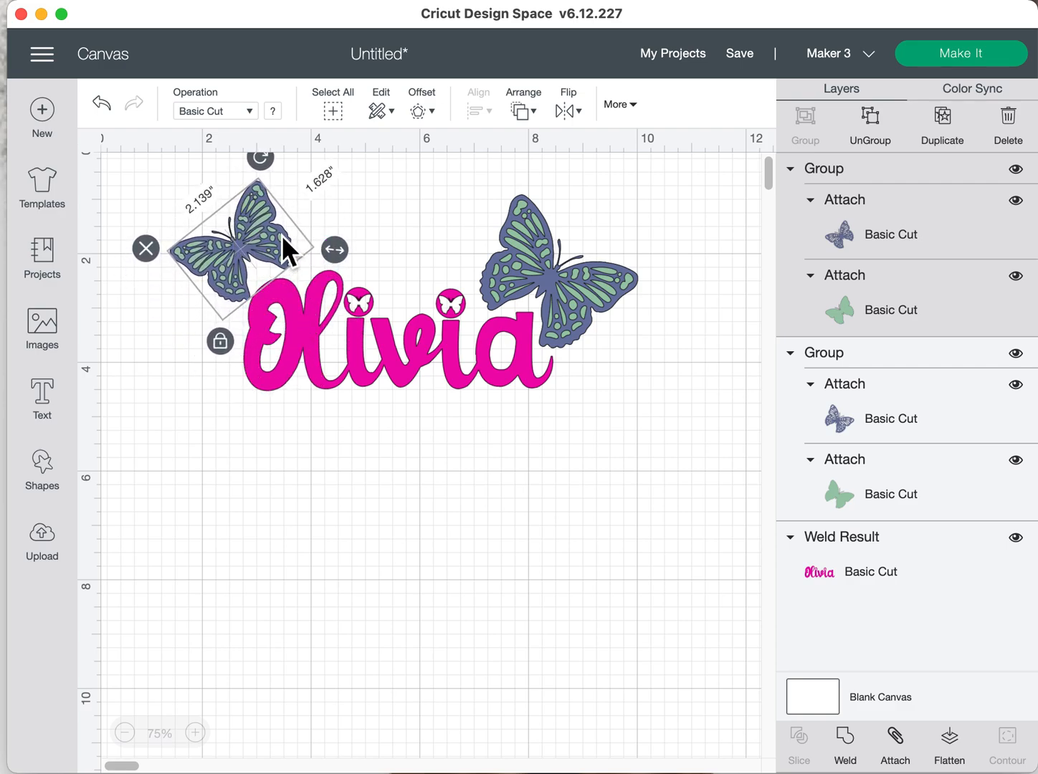
{"action": "left_click_drag", "start_coordinate": [344, 261], "coordinate": [289, 251]}
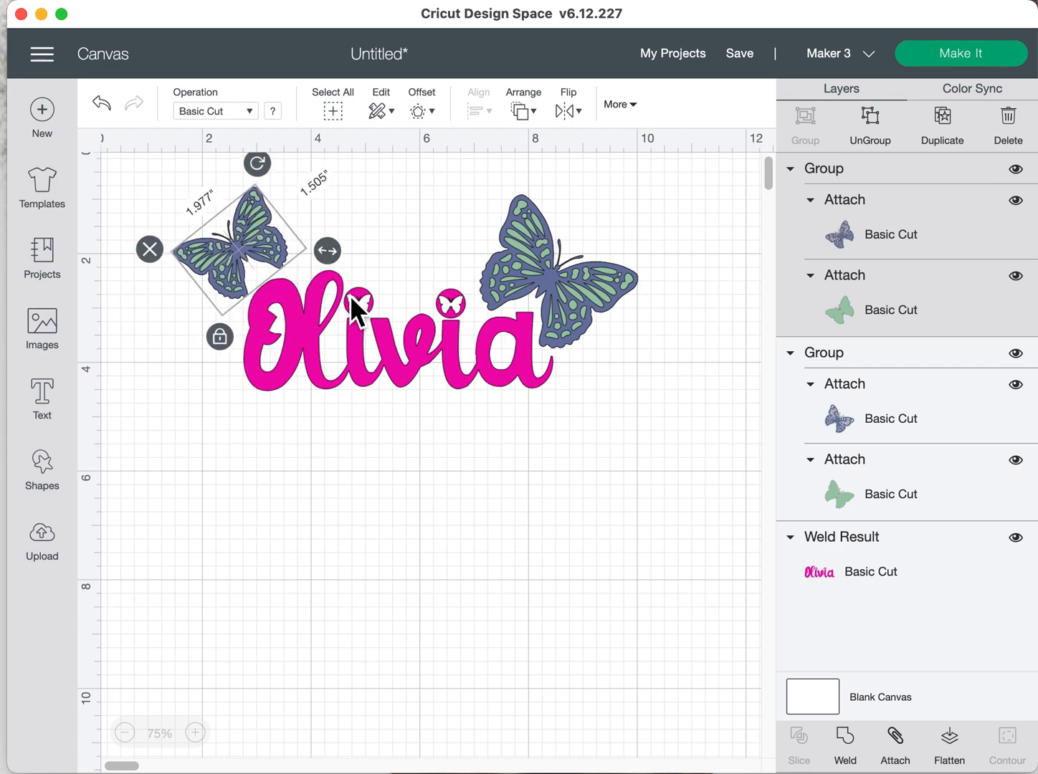
Scale the smaller butterfly to about 1.94" wide and recolour its patterned layer pink #ef07b1 and its base layer pale yellow #fef59c
{"action": "left_click_drag", "start_coordinate": [339, 256], "coordinate": [277, 250]}
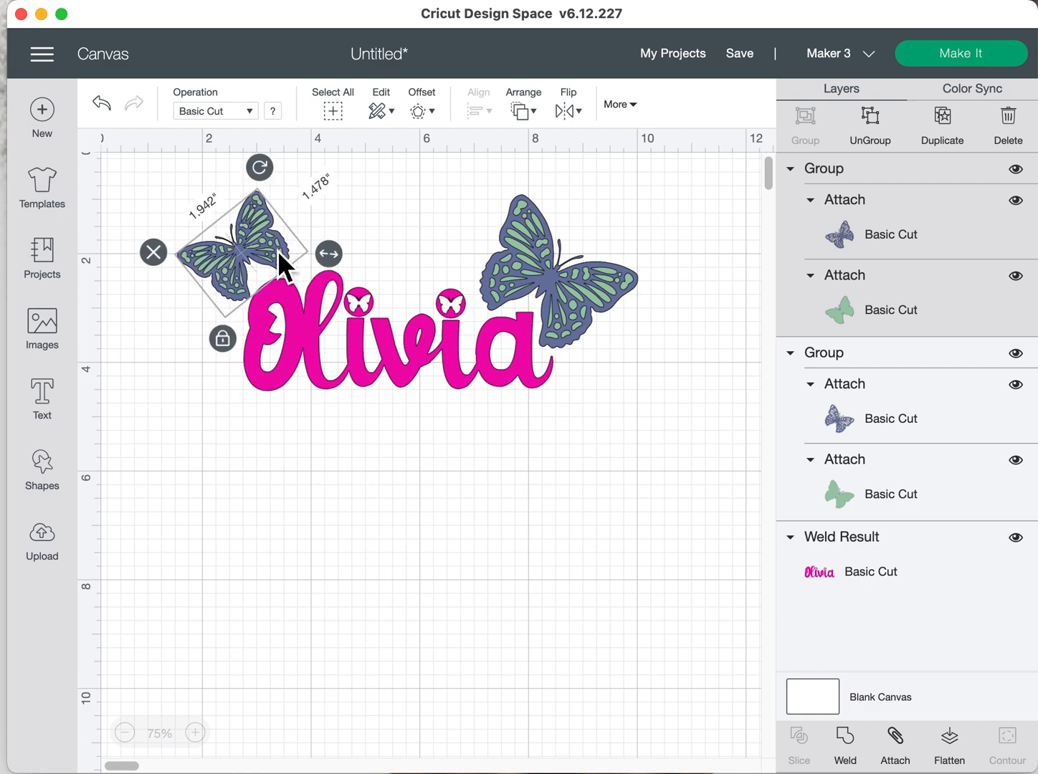
{"action": "left_click", "coordinate": [578, 289]}
{"action": "left_click", "coordinate": [227, 253]}
{"action": "left_click", "coordinate": [931, 221]}
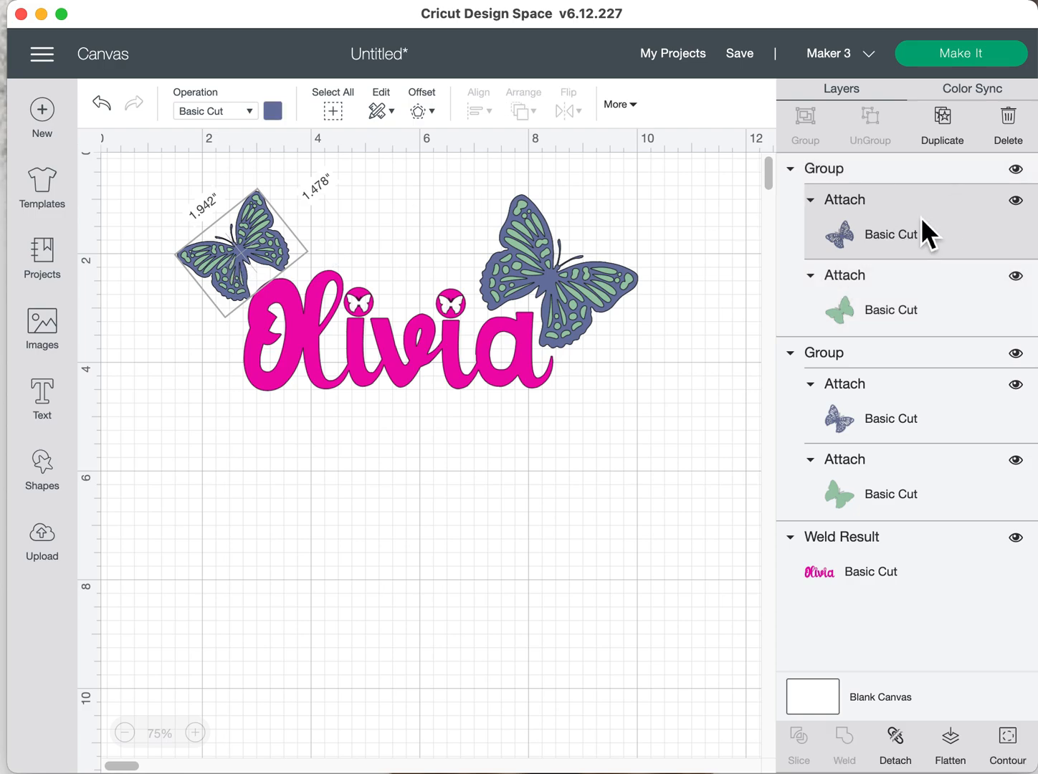
{"action": "left_click", "coordinate": [275, 113]}
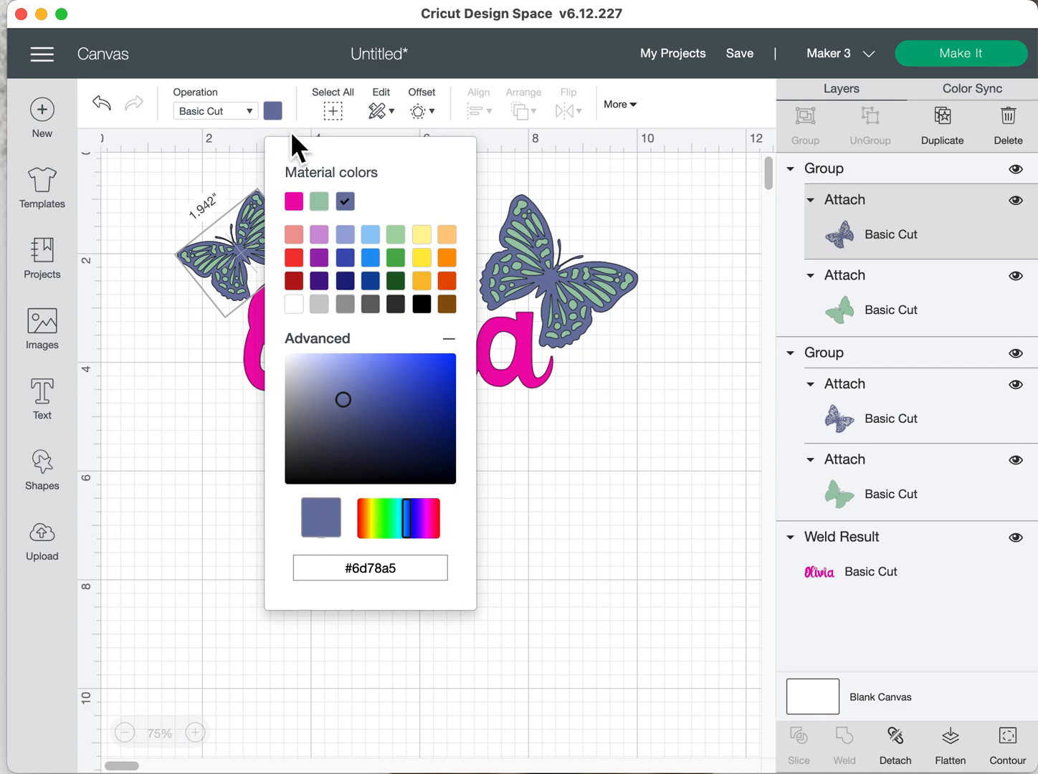
{"action": "left_click", "coordinate": [293, 202]}
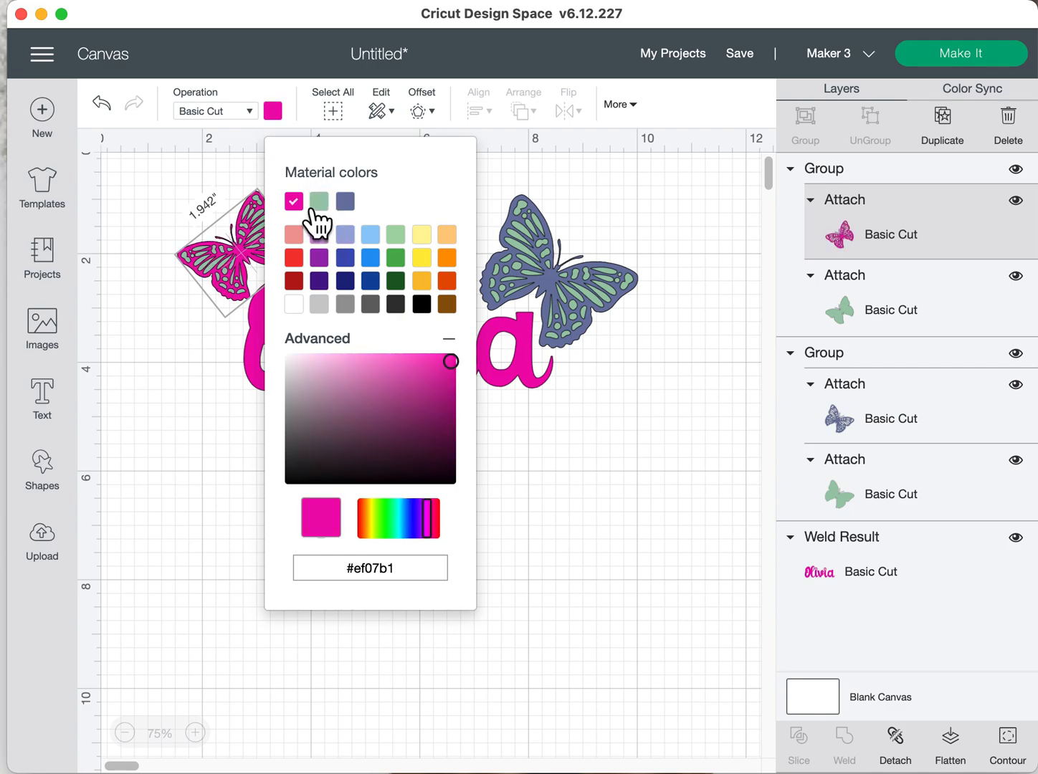
{"action": "left_click", "coordinate": [916, 305]}
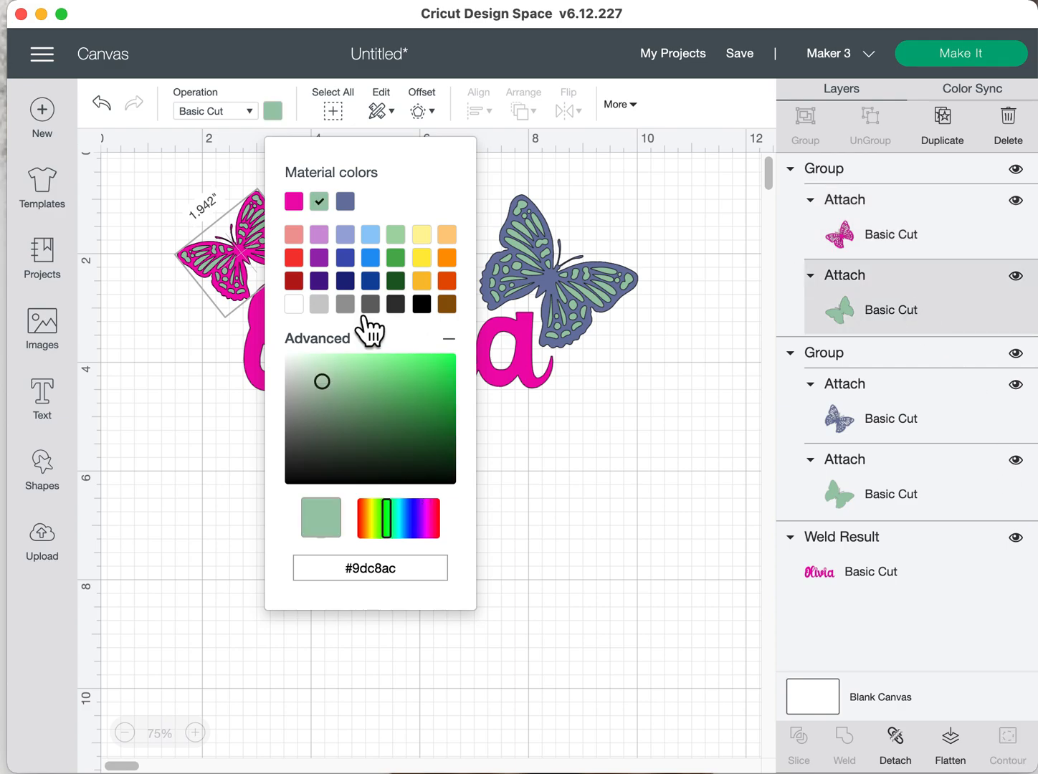
{"action": "left_click", "coordinate": [424, 237]}
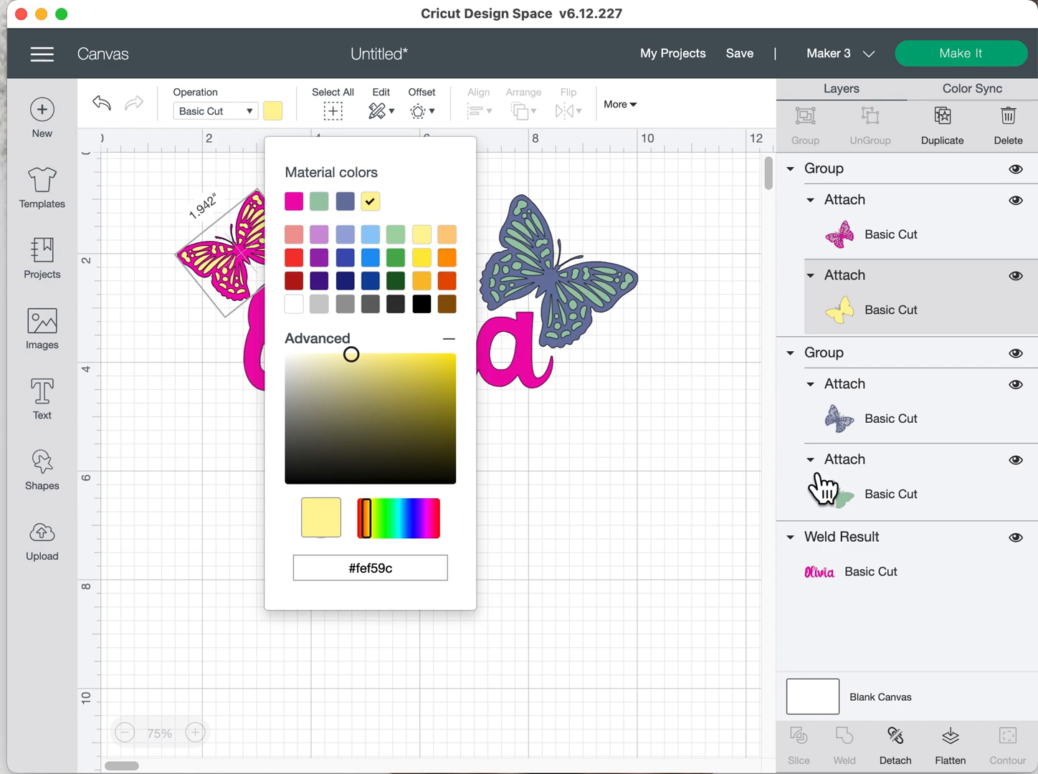
Recolour the larger butterfly's patterned layer pale yellow #fef59c and its base layer pink #ef07b1
{"action": "left_click", "coordinate": [923, 419]}
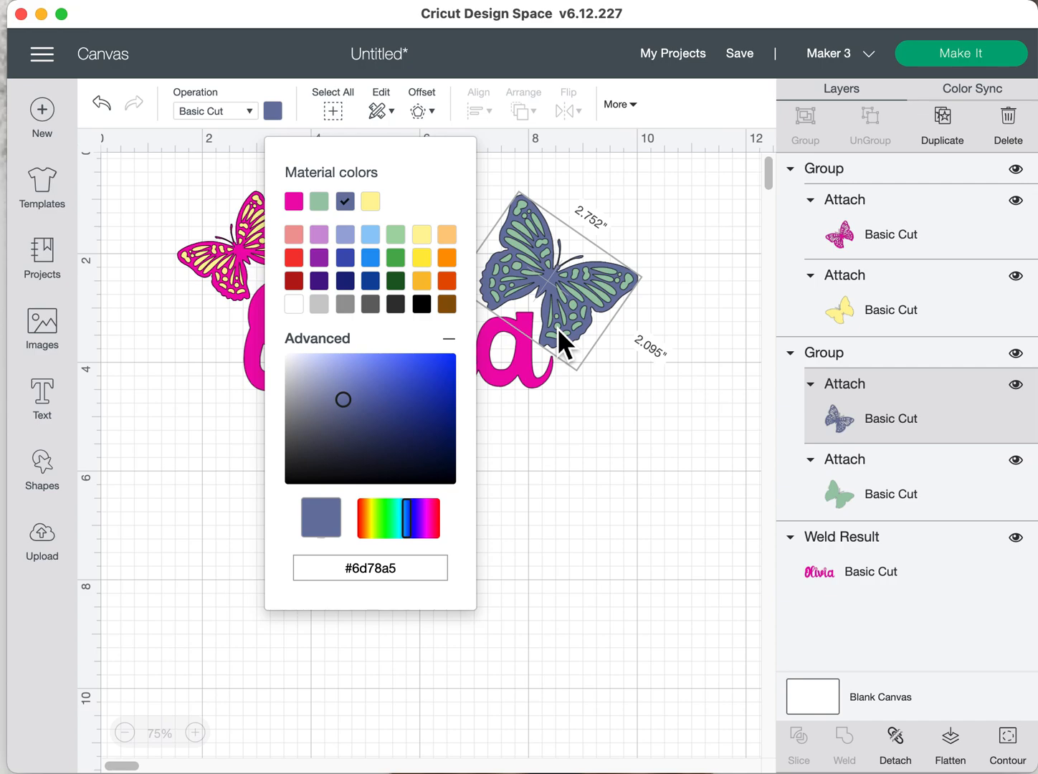
{"action": "left_click", "coordinate": [371, 200]}
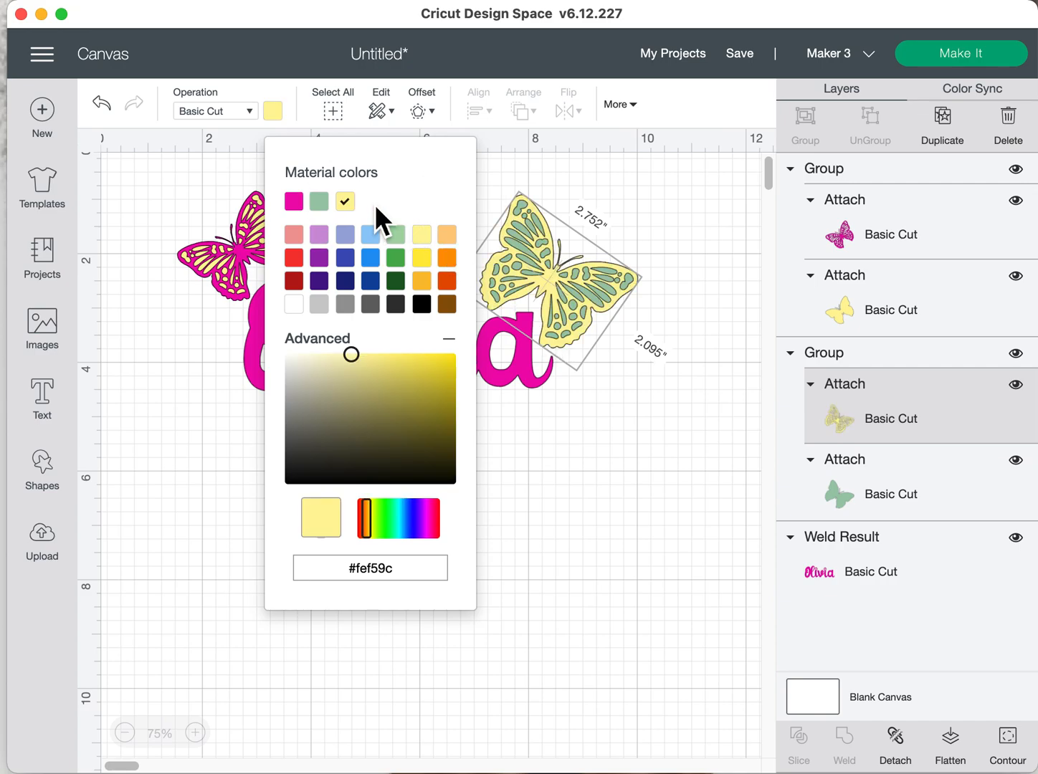
{"action": "left_click", "coordinate": [879, 485]}
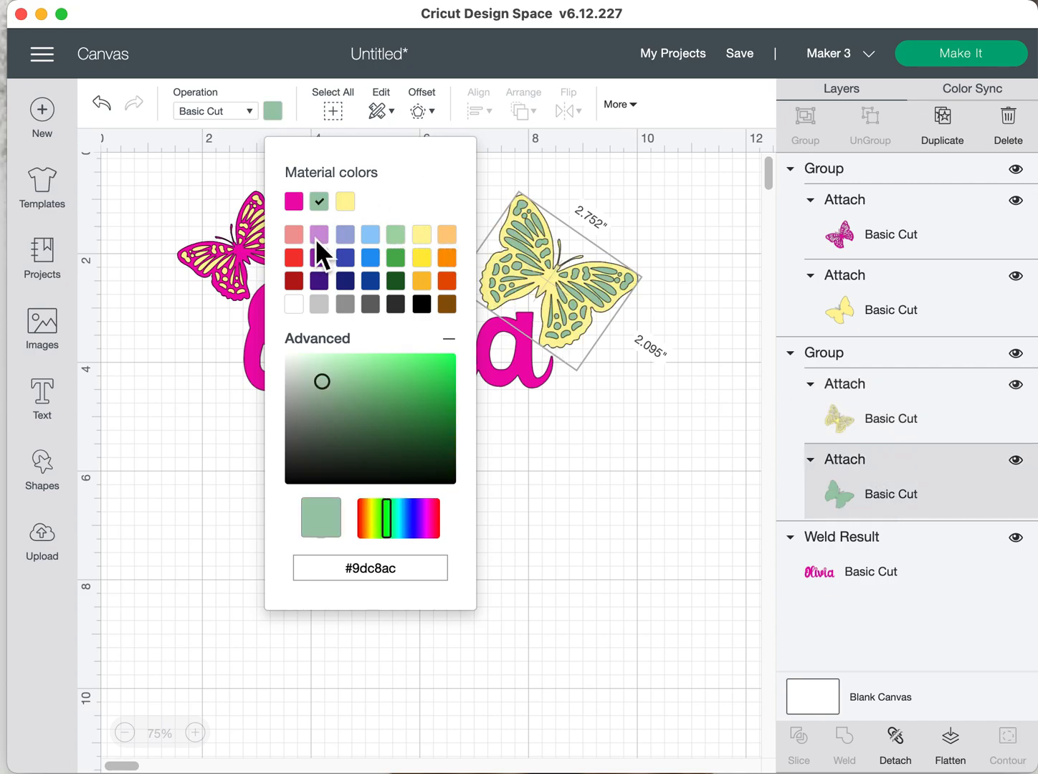
{"action": "left_click", "coordinate": [294, 205]}
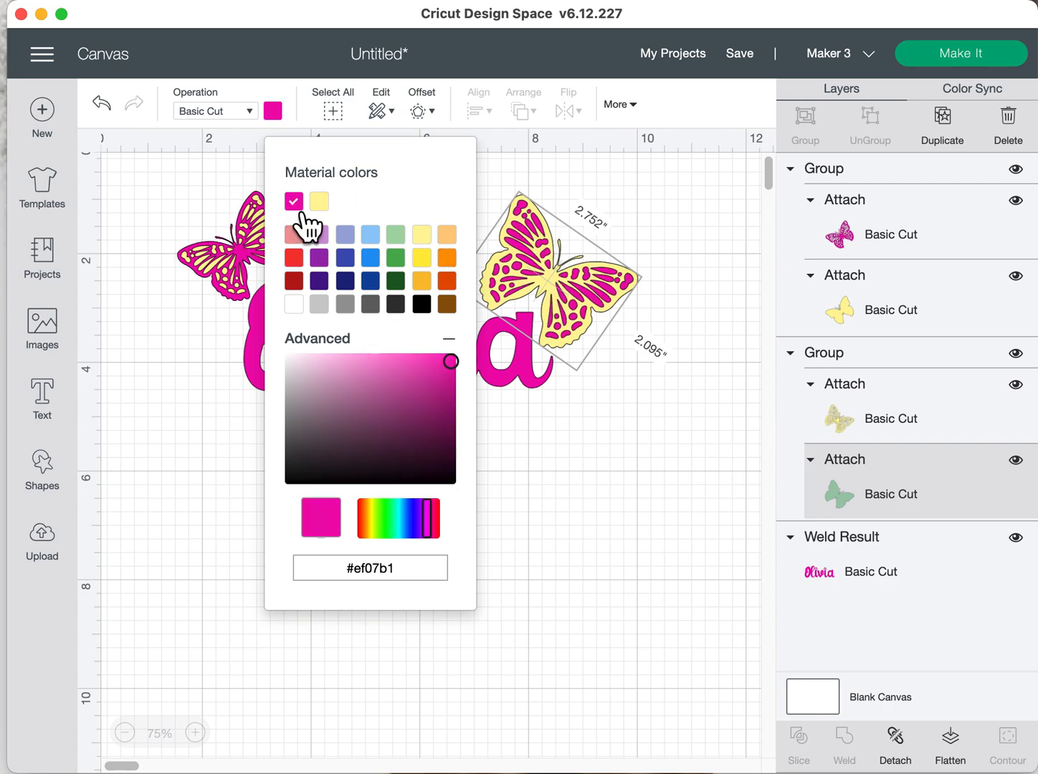
{"action": "left_click", "coordinate": [629, 568]}
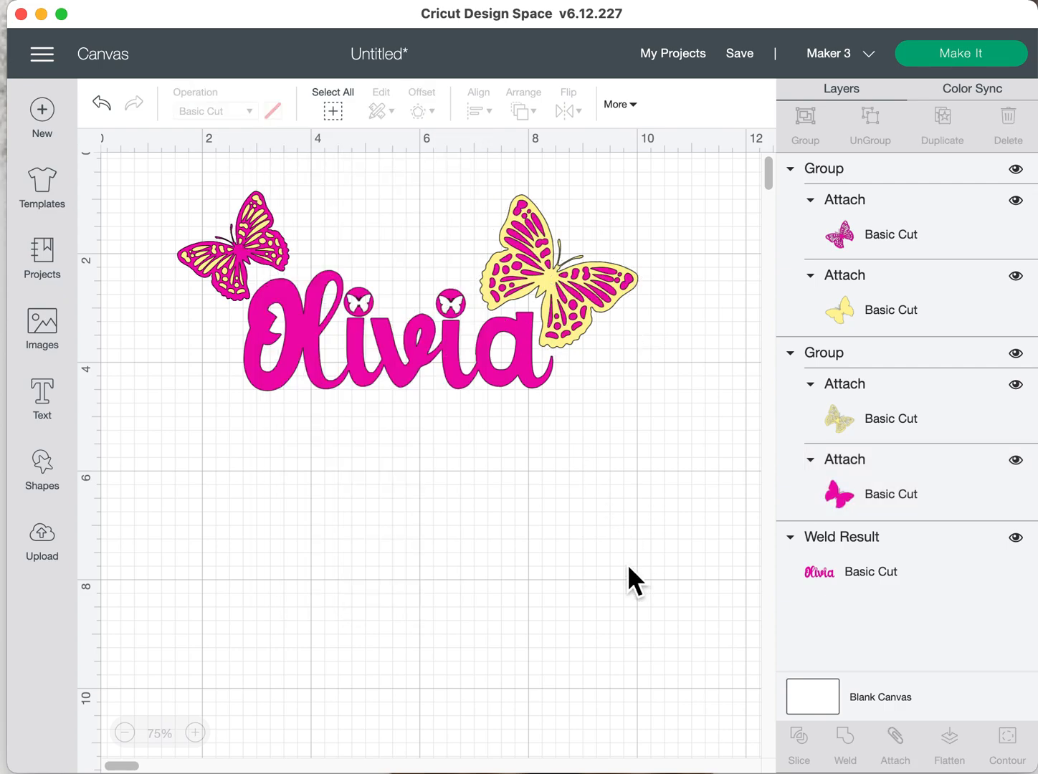
Nudge both butterflies slightly closer to the name and group them with the name as one design
{"action": "left_click_drag", "start_coordinate": [584, 294], "coordinate": [578, 300]}
{"action": "left_click_drag", "start_coordinate": [268, 238], "coordinate": [268, 234]}
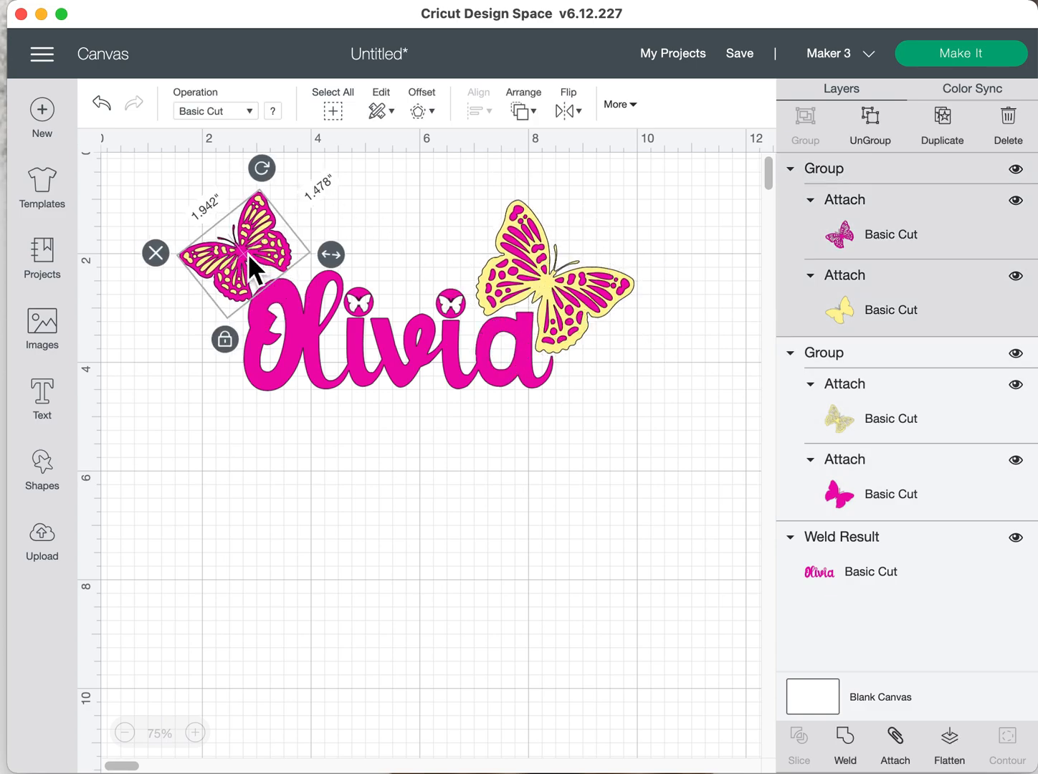
{"action": "left_click", "coordinate": [224, 445]}
{"action": "left_click_drag", "start_coordinate": [674, 428], "coordinate": [170, 208]}
{"action": "left_click", "coordinate": [808, 148]}
{"action": "mouse_move", "coordinate": [527, 302]}
{"action": "left_mouse_down"}
{"action": "mouse_move", "coordinate": [561, 423]}
{"action": "mouse_move", "coordinate": [506, 382]}
{"action": "mouse_move", "coordinate": [513, 317]}
{"action": "left_mouse_up"}
Move the grouped design lower on the canvas and create a welded 0.087 in offset with rounded corners around it
{"action": "left_click", "coordinate": [431, 126]}
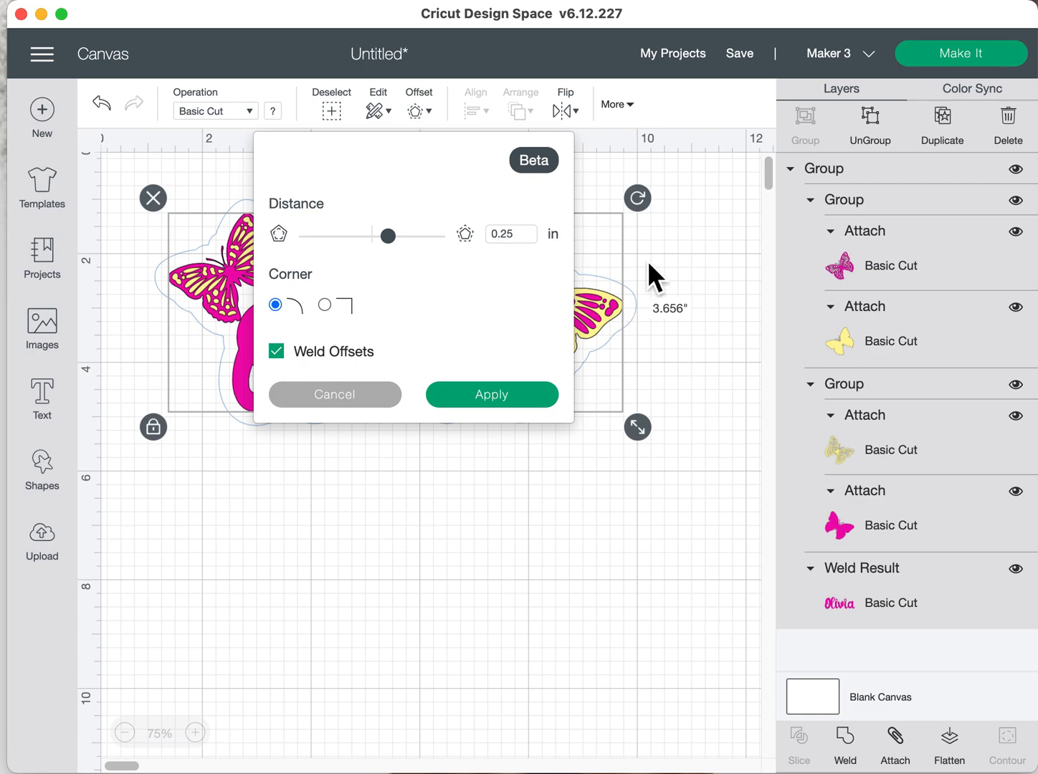
{"action": "left_click", "coordinate": [672, 267]}
{"action": "left_click_drag", "start_coordinate": [522, 337], "coordinate": [543, 640]}
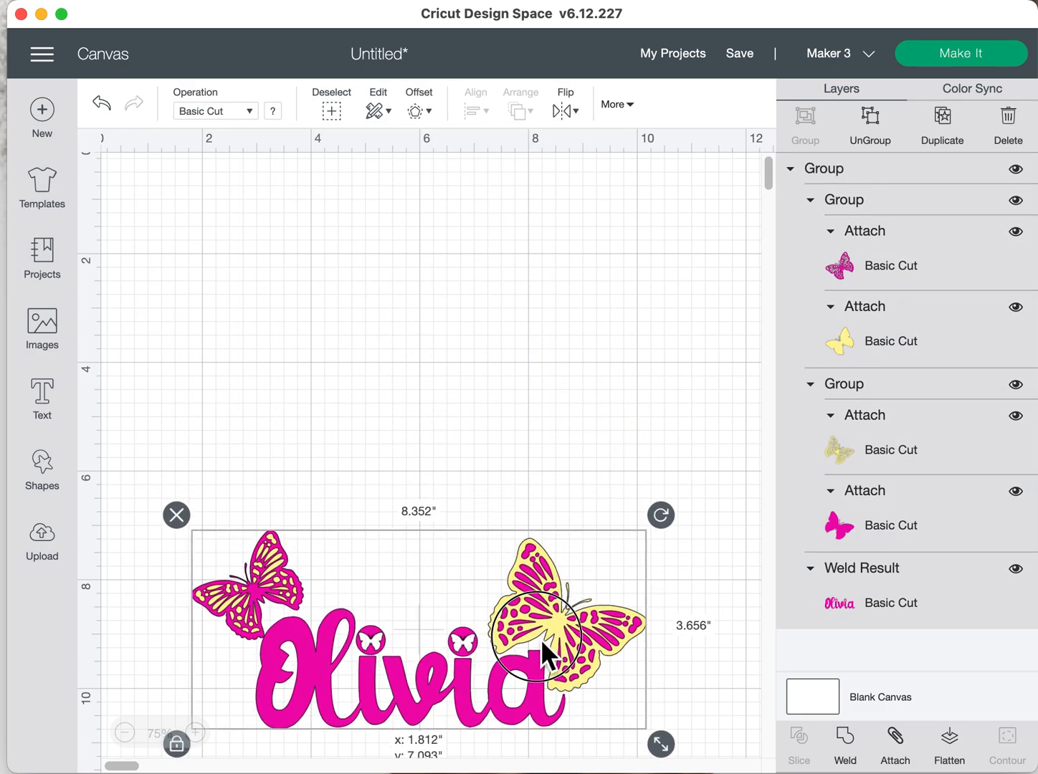
{"action": "left_click", "coordinate": [422, 114]}
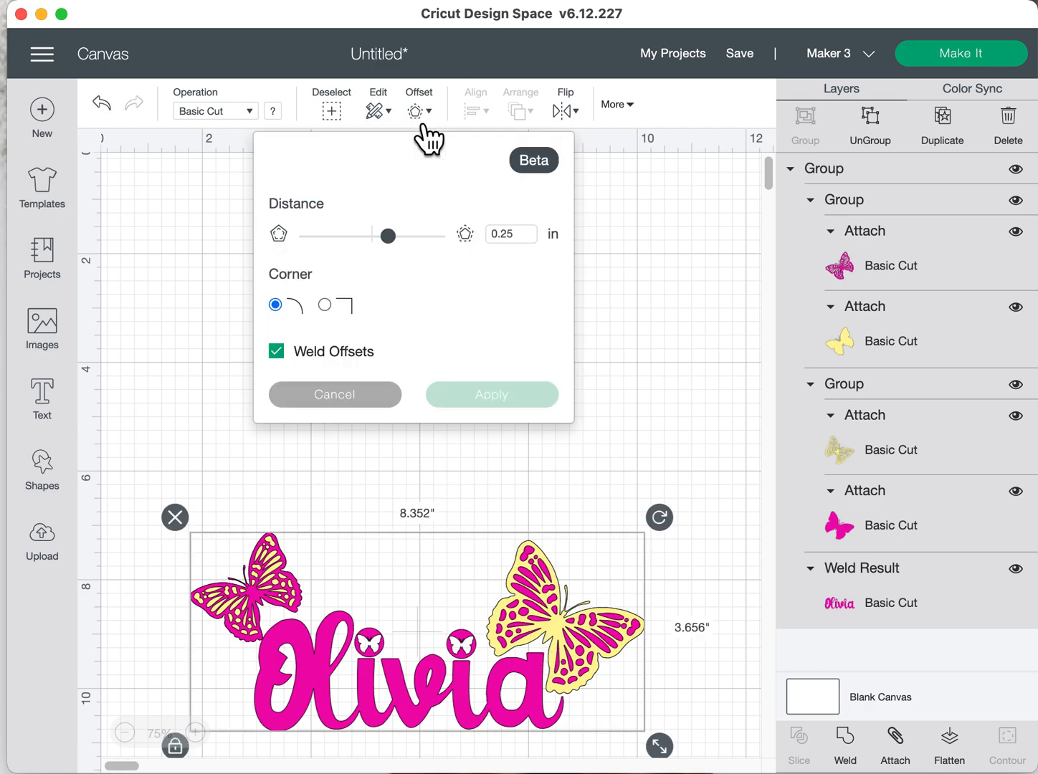
{"action": "mouse_move", "coordinate": [399, 246]}
{"action": "left_mouse_down"}
{"action": "mouse_move", "coordinate": [396, 264]}
{"action": "mouse_move", "coordinate": [390, 247]}
{"action": "left_mouse_up"}
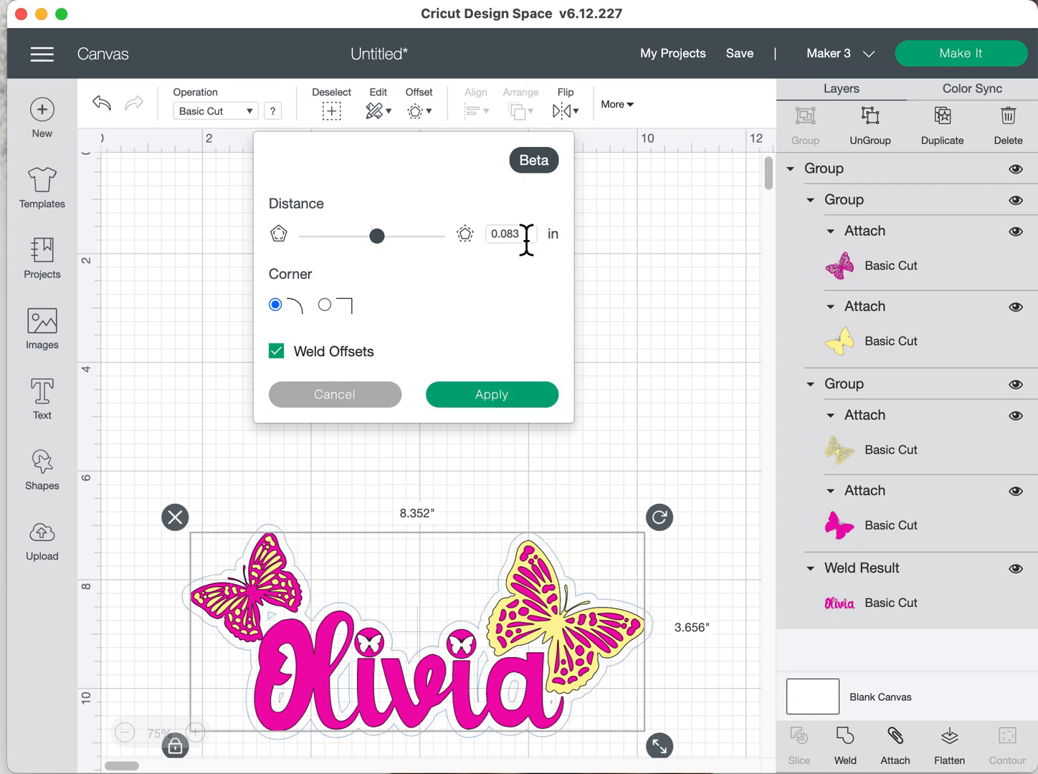
{"action": "left_click", "coordinate": [527, 237]}
{"action": "key", "text": "BackSpace"}
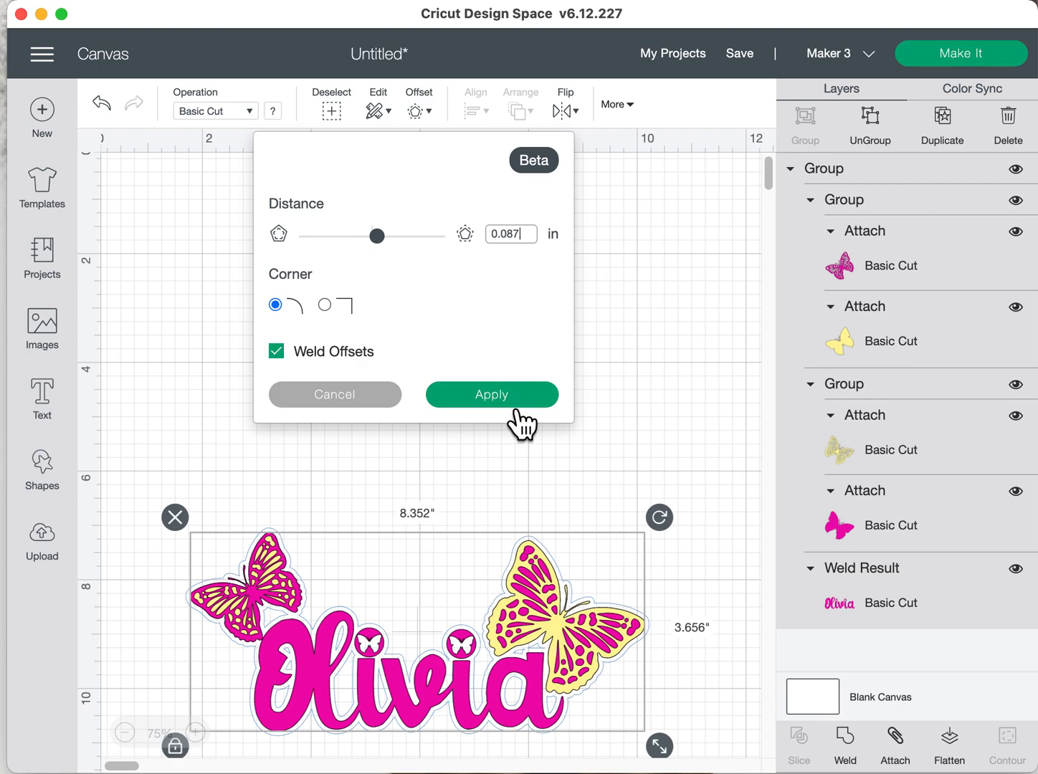
{"action": "left_click", "coordinate": [510, 405]}
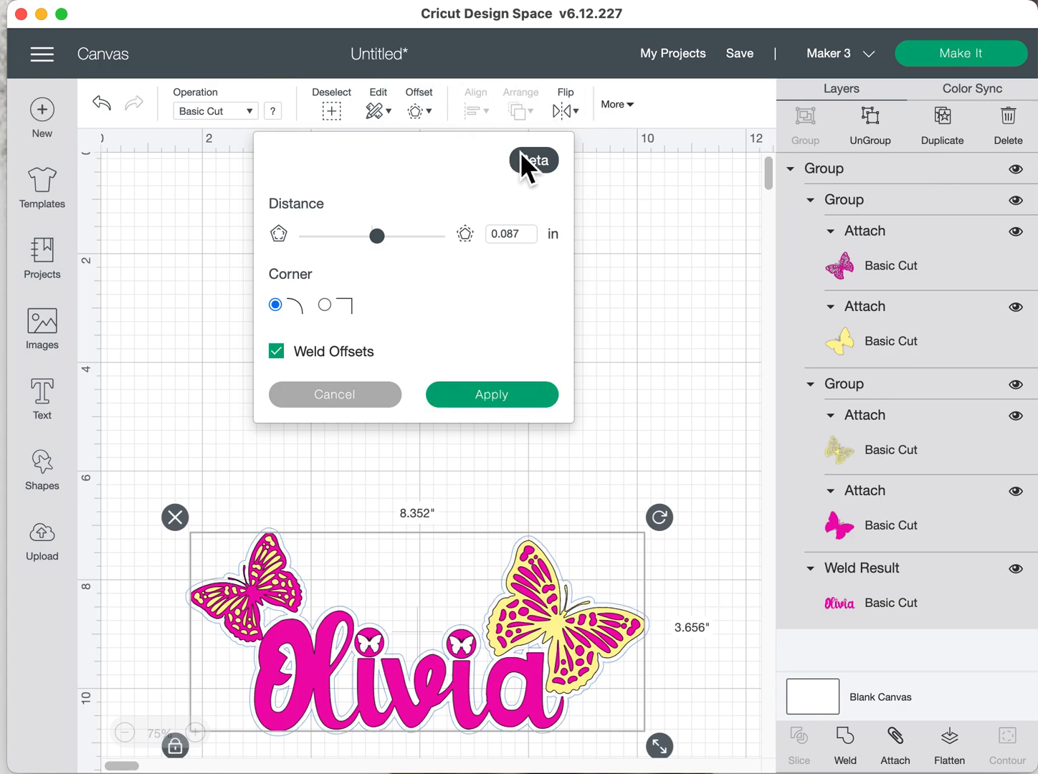
{"action": "left_click", "coordinate": [507, 400]}
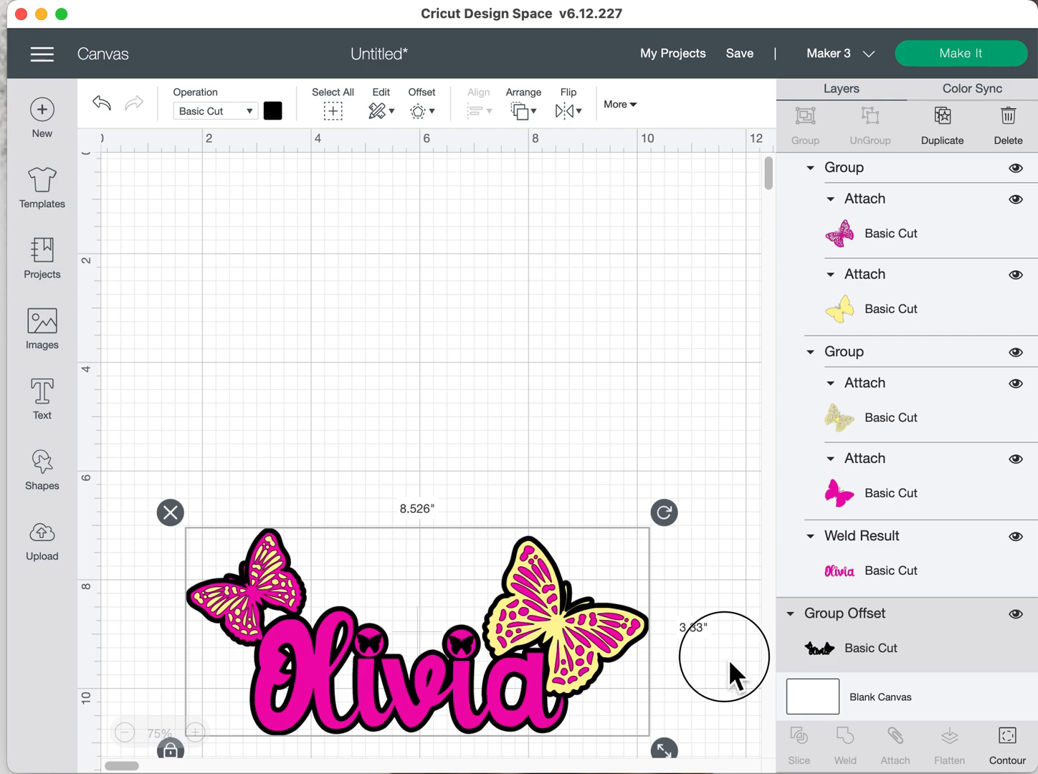
Move the grouped design together with its black offset back to the upper part of the canvas
{"action": "left_click_drag", "start_coordinate": [730, 672], "coordinate": [418, 575]}
{"action": "left_click_drag", "start_coordinate": [457, 639], "coordinate": [445, 322]}
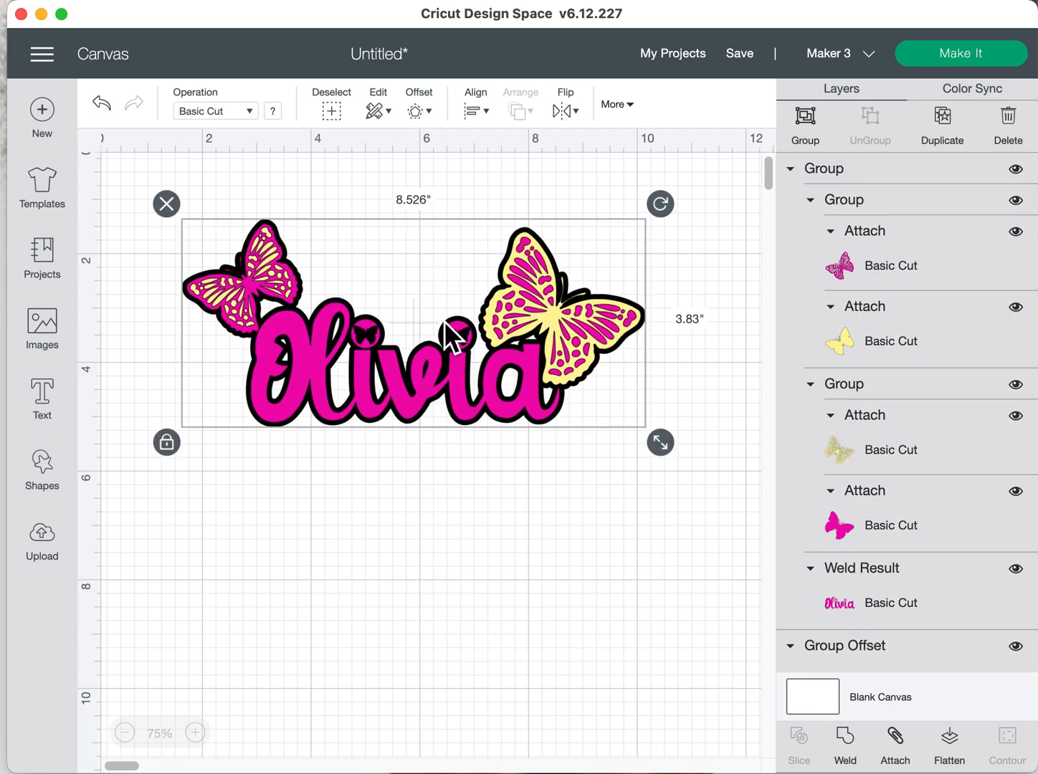
{"action": "left_click", "coordinate": [195, 733]}
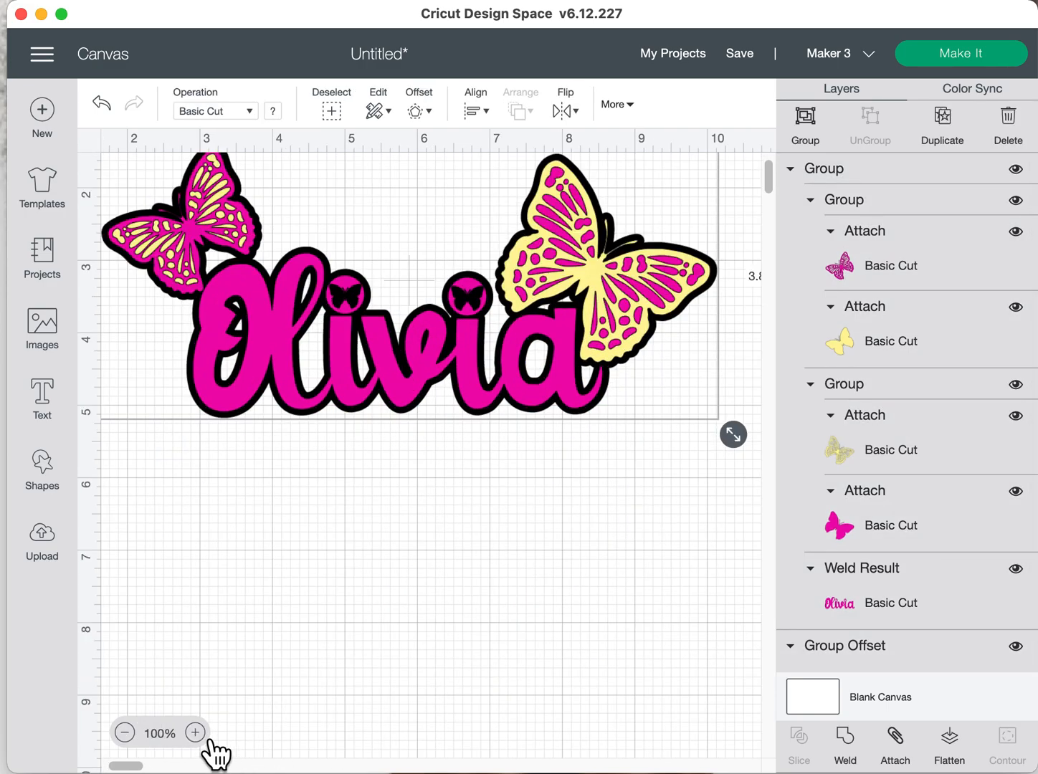
{"action": "left_click_drag", "start_coordinate": [418, 393], "coordinate": [433, 449]}
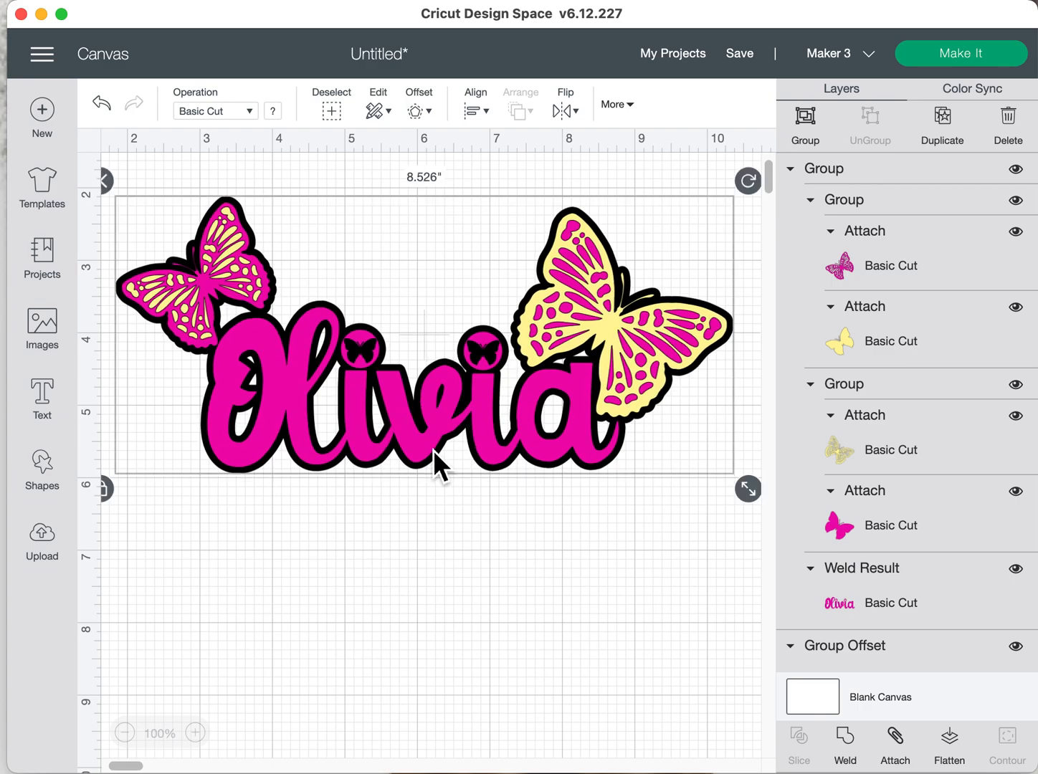
{"action": "left_click", "coordinate": [491, 550]}
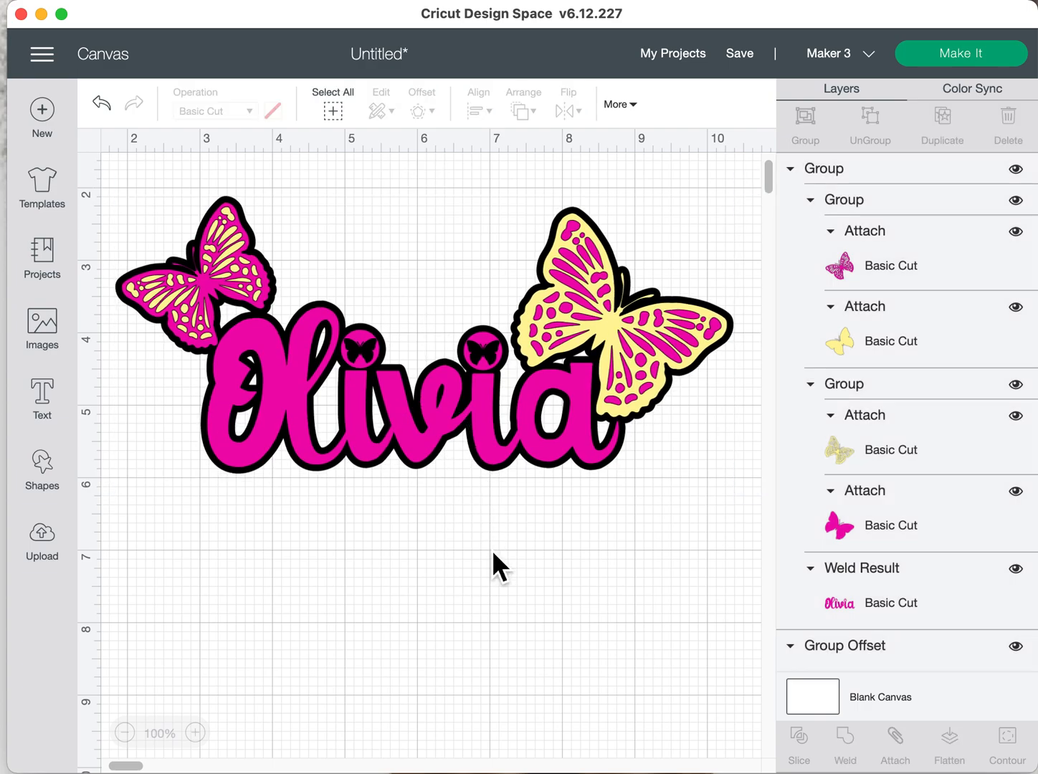
Recolour the offset layer green and lay the group of name and butterflies centred back over it
{"action": "mouse_move", "coordinate": [488, 404]}
{"action": "left_mouse_down"}
{"action": "mouse_move", "coordinate": [492, 467]}
{"action": "mouse_move", "coordinate": [486, 398]}
{"action": "left_mouse_up"}
{"action": "left_click", "coordinate": [484, 398]}
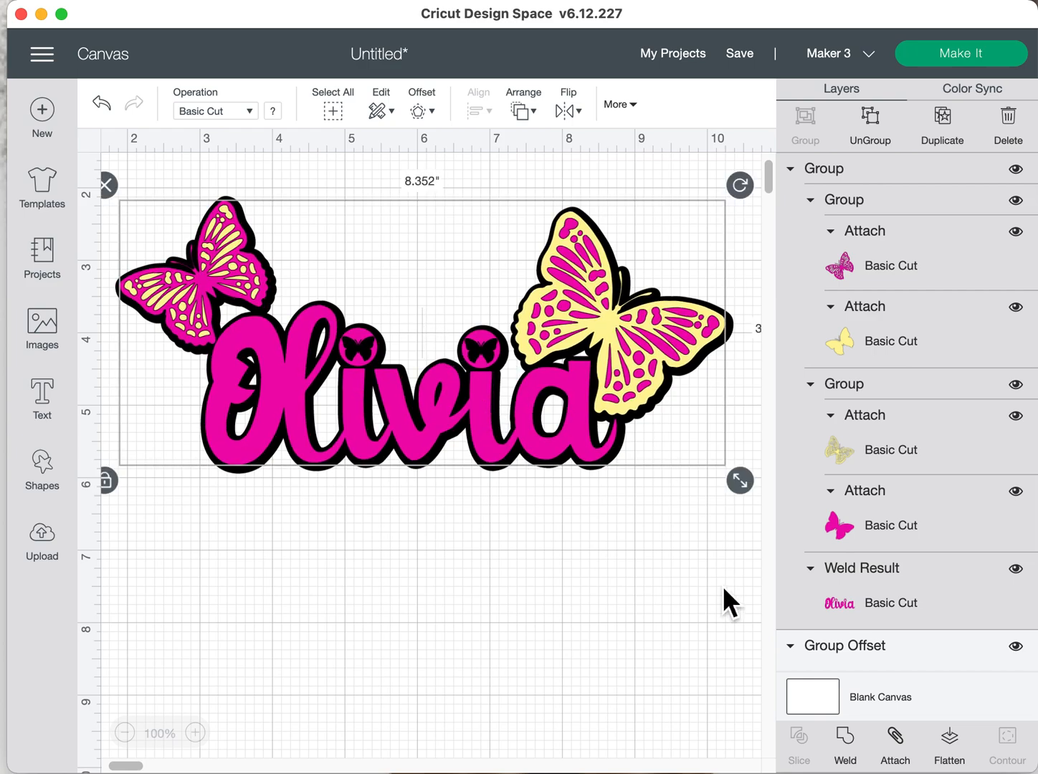
{"action": "scroll", "coordinate": [911, 501], "scroll_direction": "down", "scroll_amount": 1}
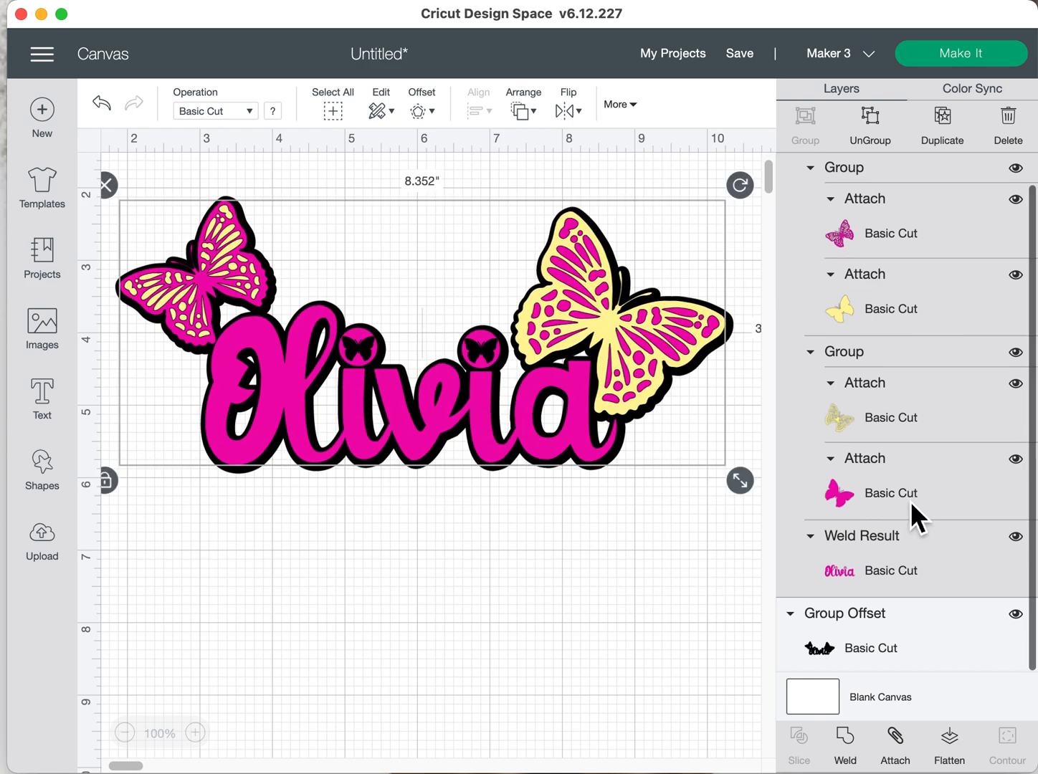
{"action": "left_click", "coordinate": [912, 642]}
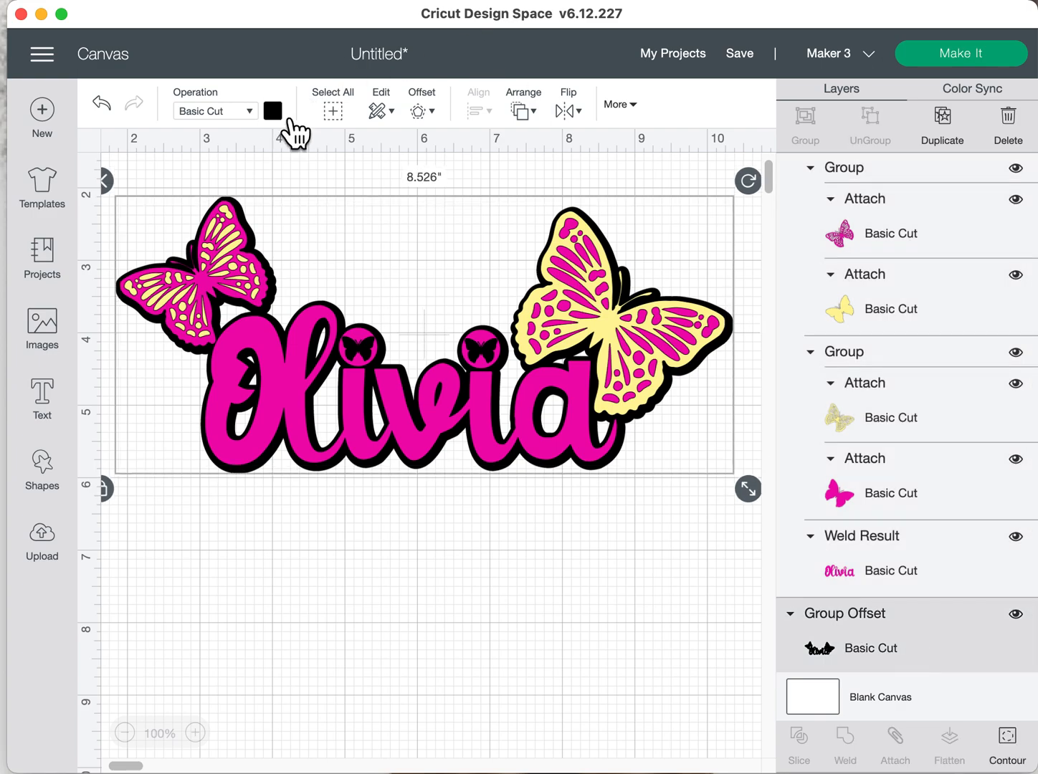
{"action": "left_click_drag", "start_coordinate": [345, 378], "coordinate": [343, 470]}
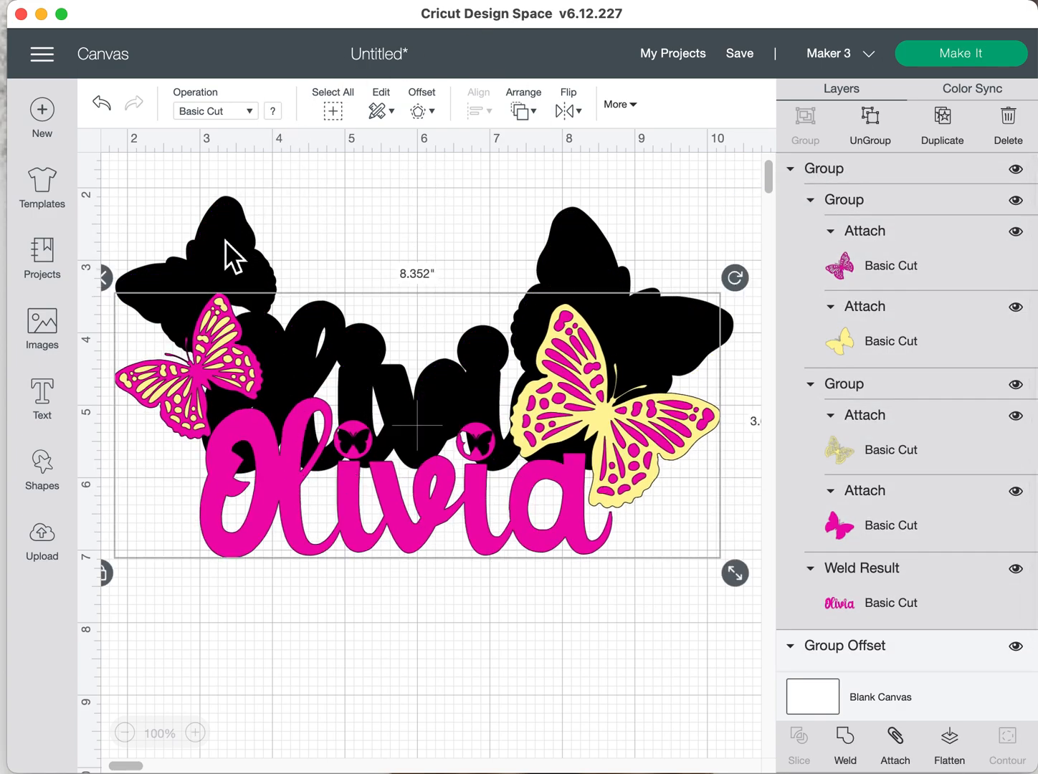
{"action": "left_click", "coordinate": [223, 241]}
{"action": "left_click", "coordinate": [273, 111]}
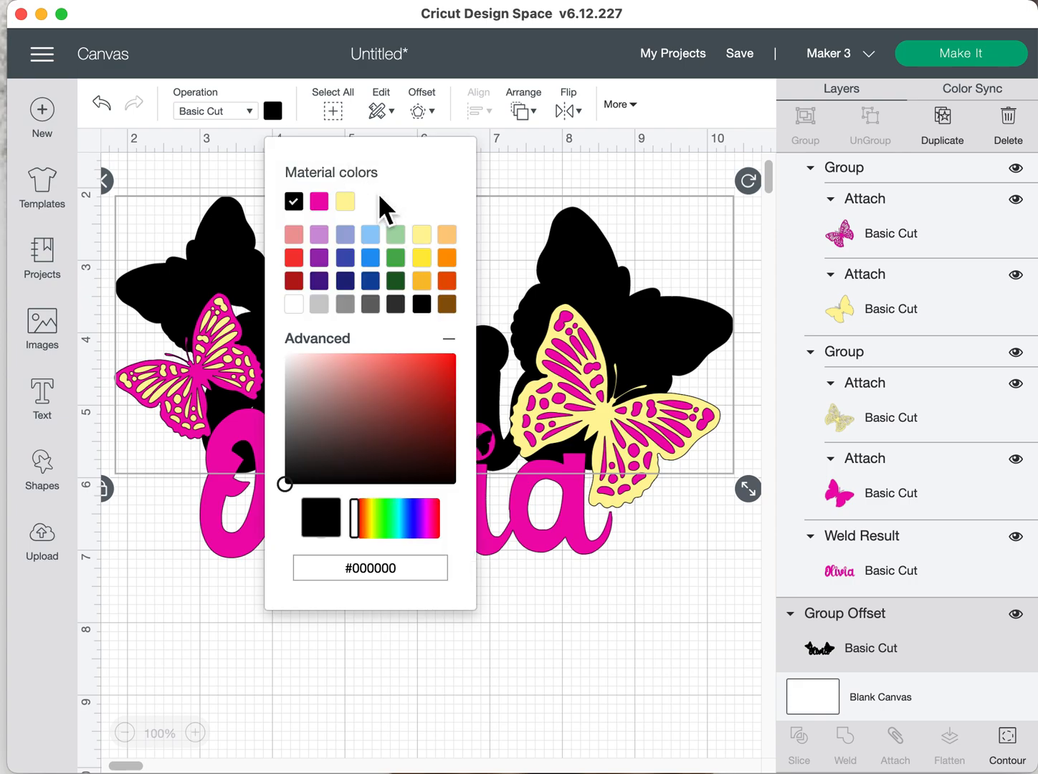
{"action": "left_click", "coordinate": [403, 260]}
{"action": "left_click_drag", "start_coordinate": [573, 505], "coordinate": [580, 416]}
{"action": "left_click", "coordinate": [609, 566]}
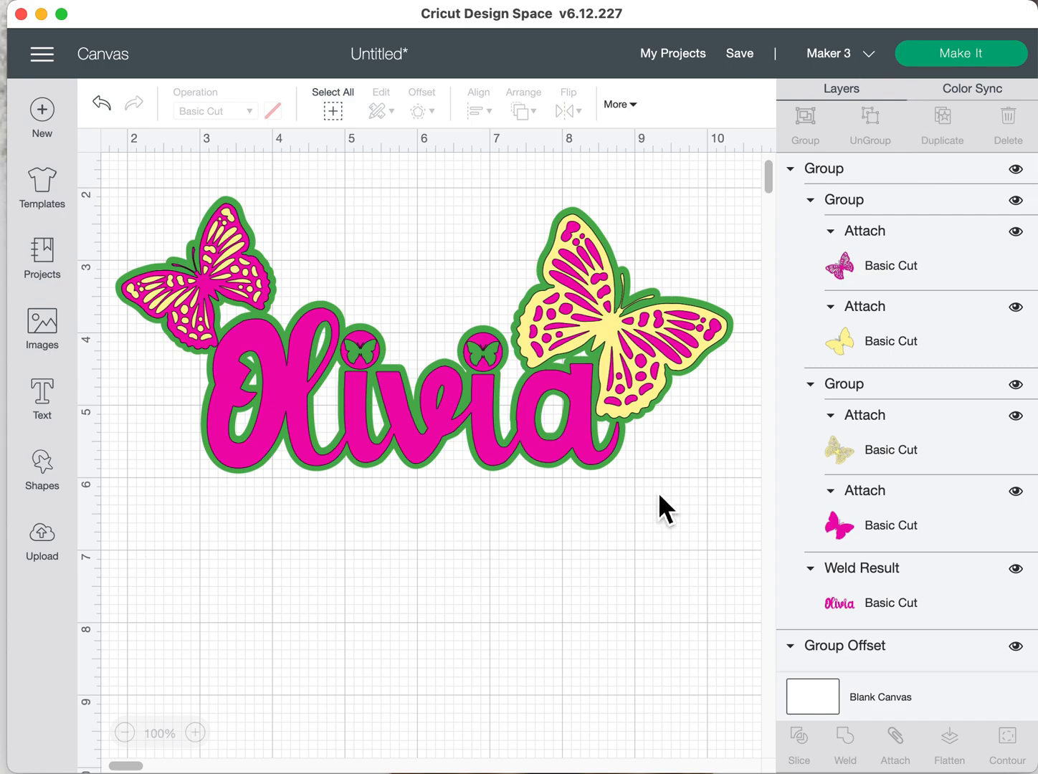
Send the project to cutting preparation with all materials loaded On Mat and look through the mat layouts
{"action": "left_click", "coordinate": [965, 60]}
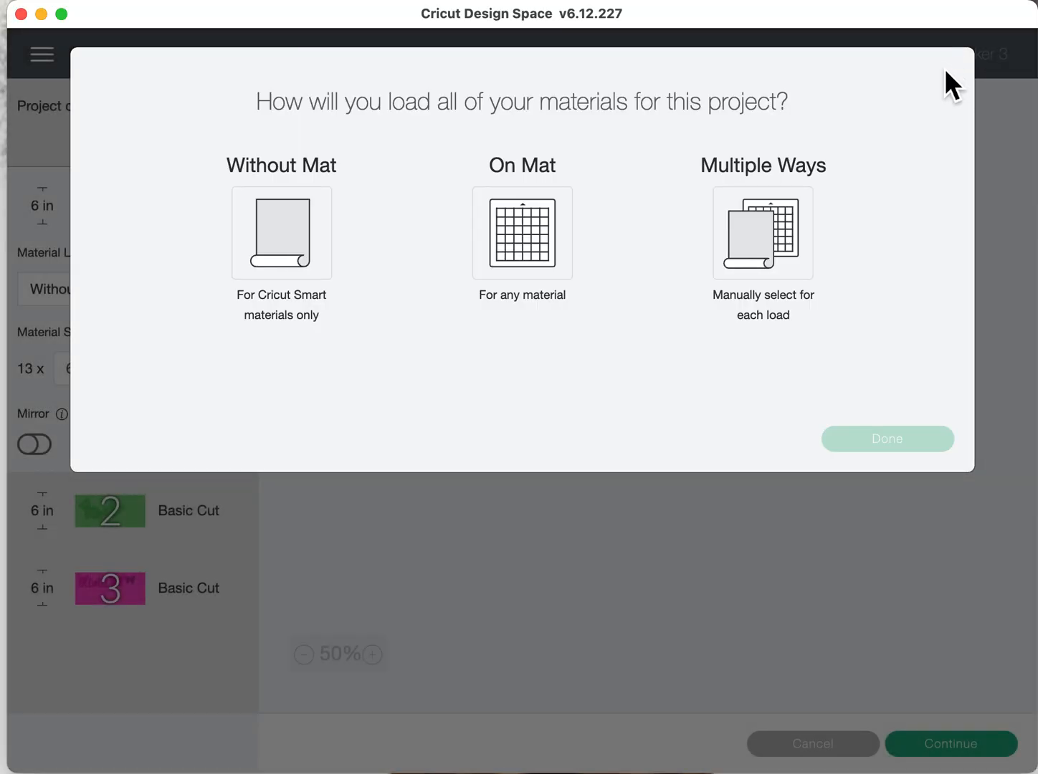
{"action": "left_click", "coordinate": [528, 239]}
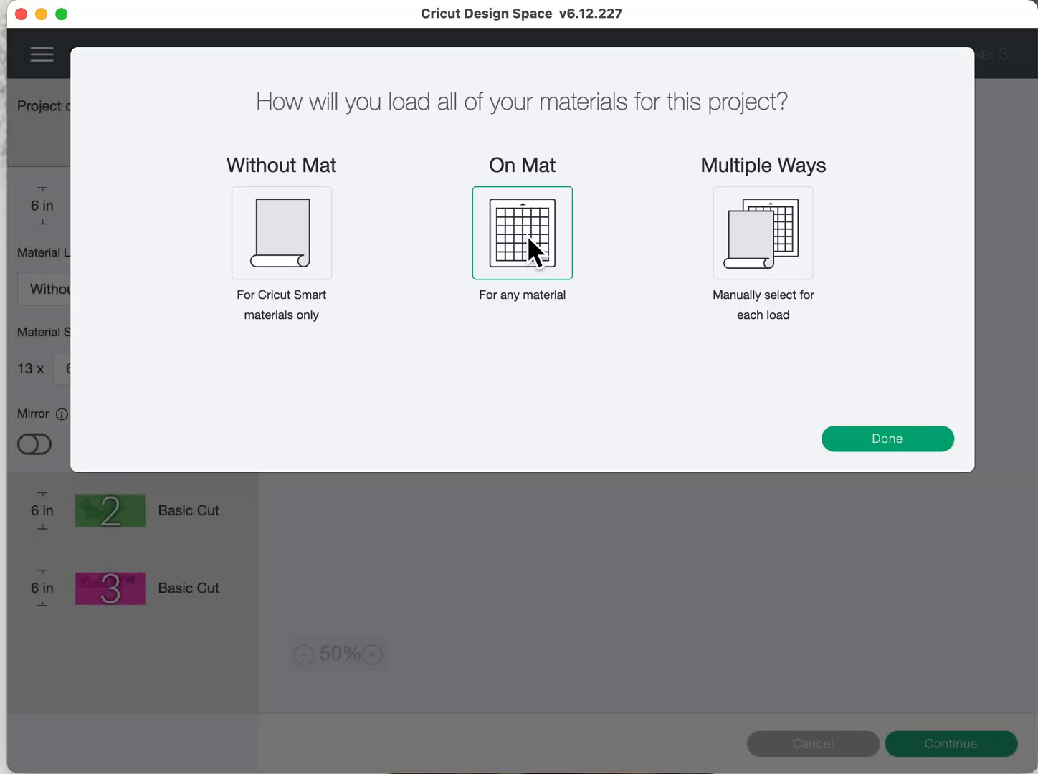
{"action": "left_click", "coordinate": [877, 438]}
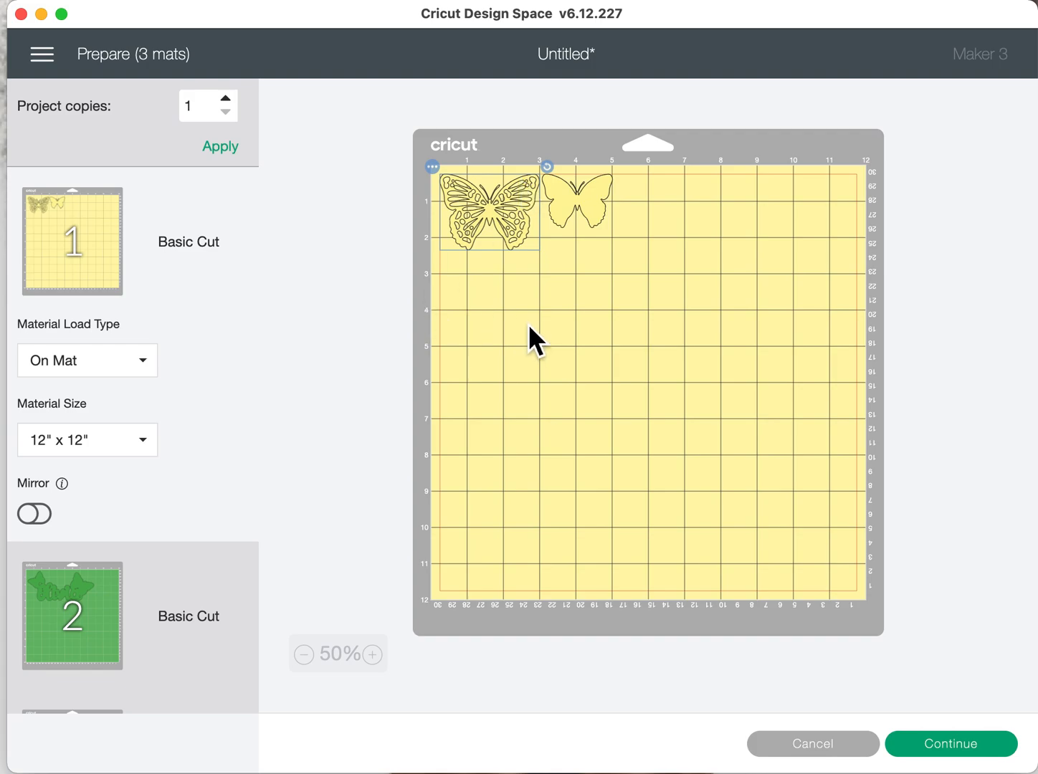
{"action": "scroll", "coordinate": [554, 258], "scroll_direction": "down", "scroll_amount": 3}
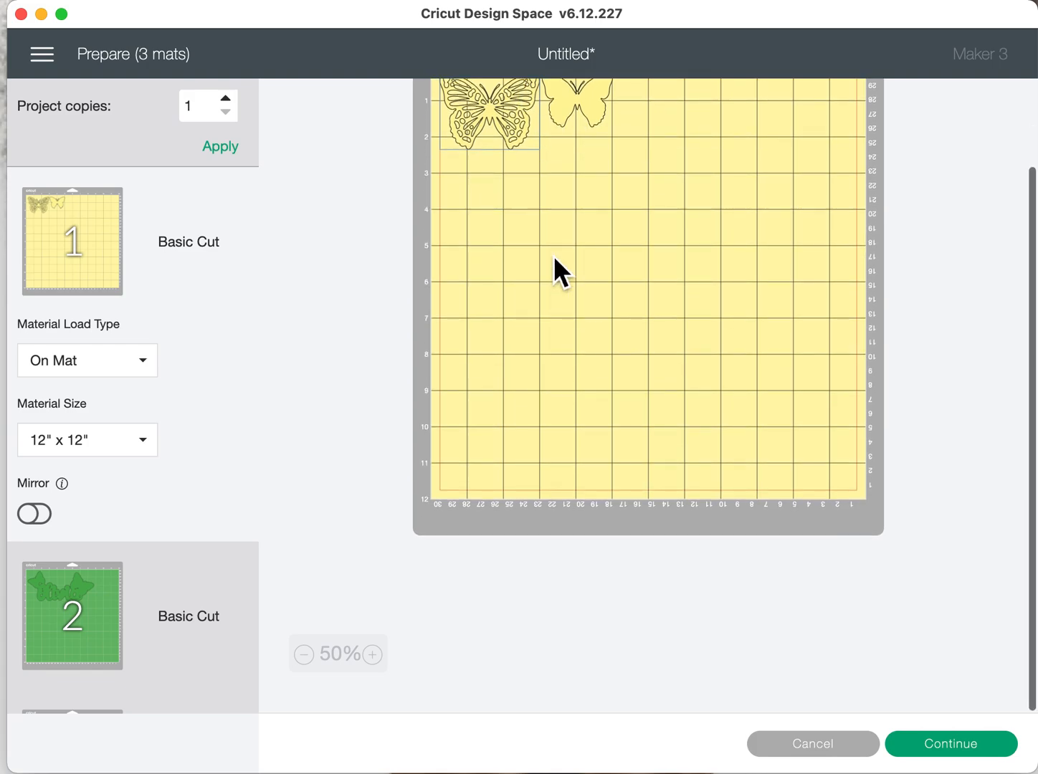
{"action": "scroll", "coordinate": [122, 564], "scroll_direction": "down", "scroll_amount": 3}
{"action": "scroll", "coordinate": [122, 563], "scroll_direction": "up", "scroll_amount": 3}
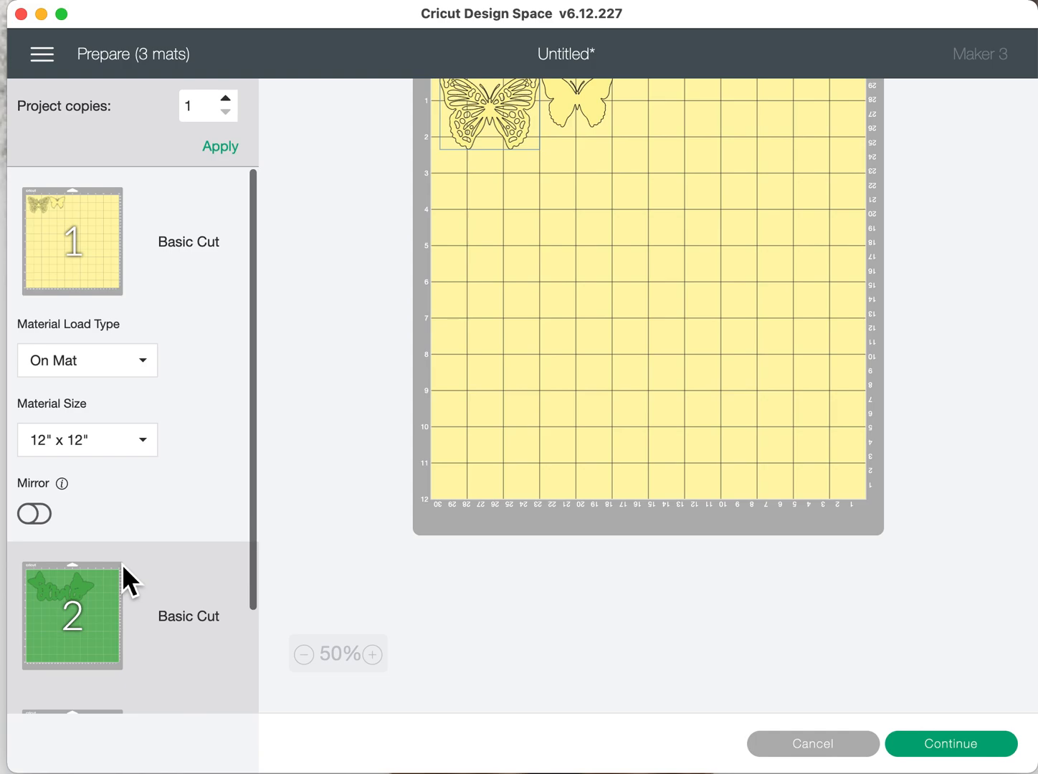
{"action": "scroll", "coordinate": [107, 288], "scroll_direction": "down", "scroll_amount": 3}
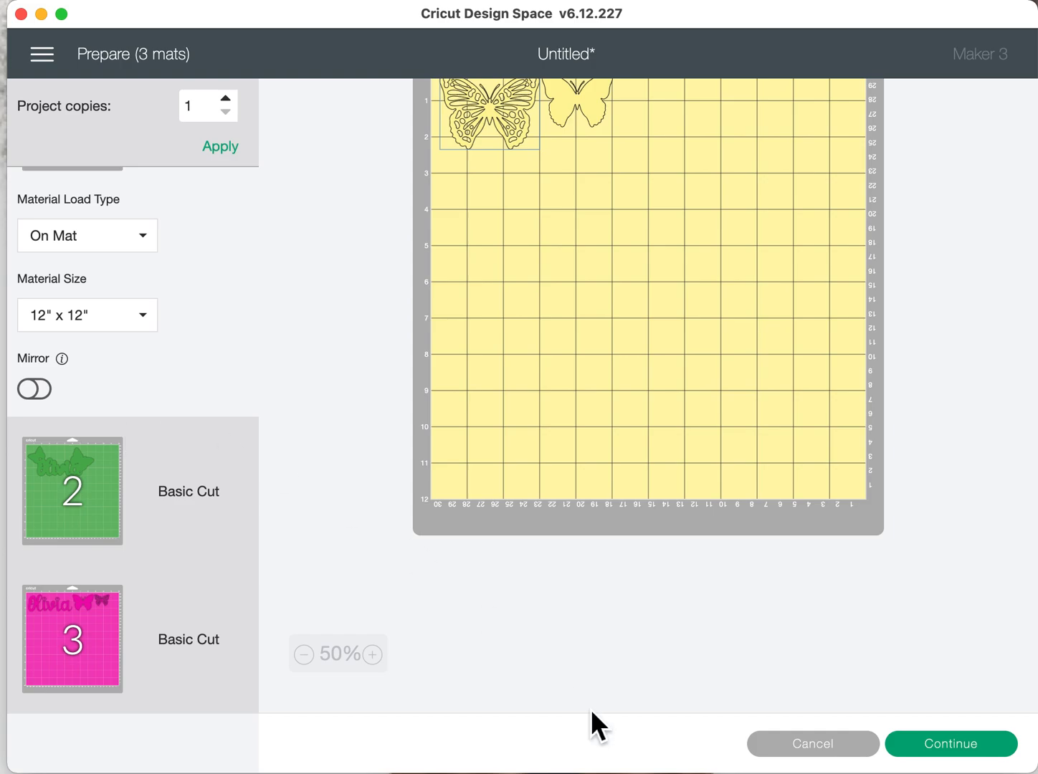
Leave cutting preparation and move the grouped name and butterflies down off the green offset
{"action": "left_click", "coordinate": [831, 758]}
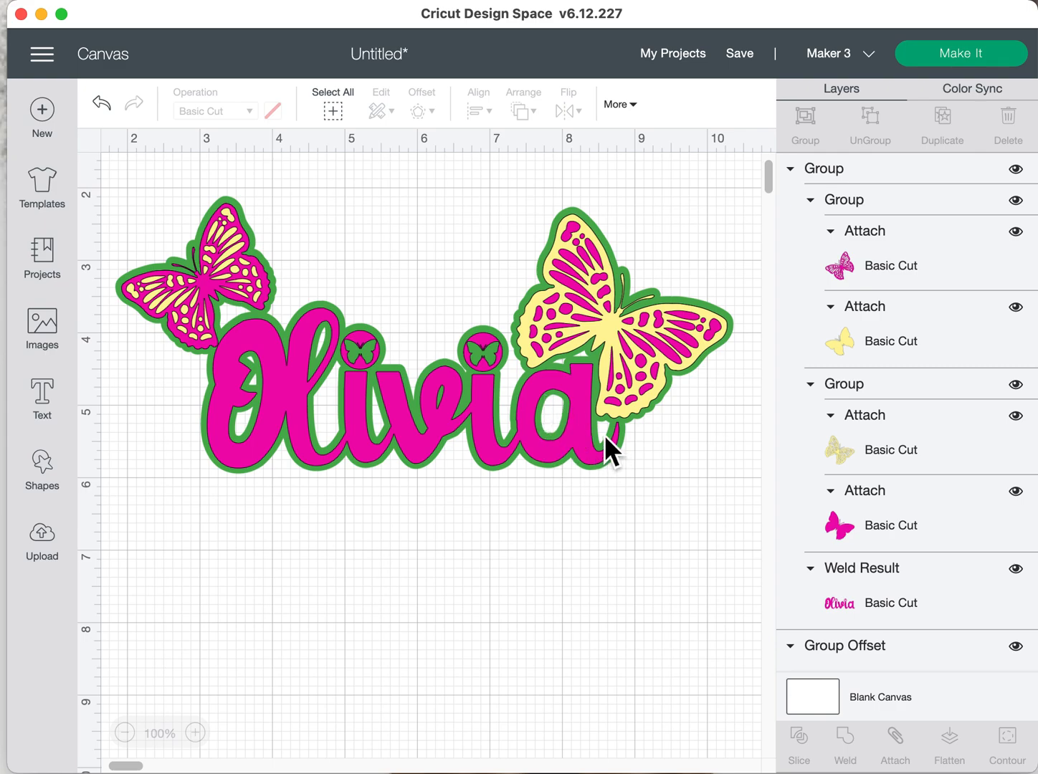
{"action": "left_click_drag", "start_coordinate": [592, 387], "coordinate": [591, 771]}
Add a circle about 0.958 in wide and place it where the left butterfly meets the name on the green offset
{"action": "left_click", "coordinate": [68, 490]}
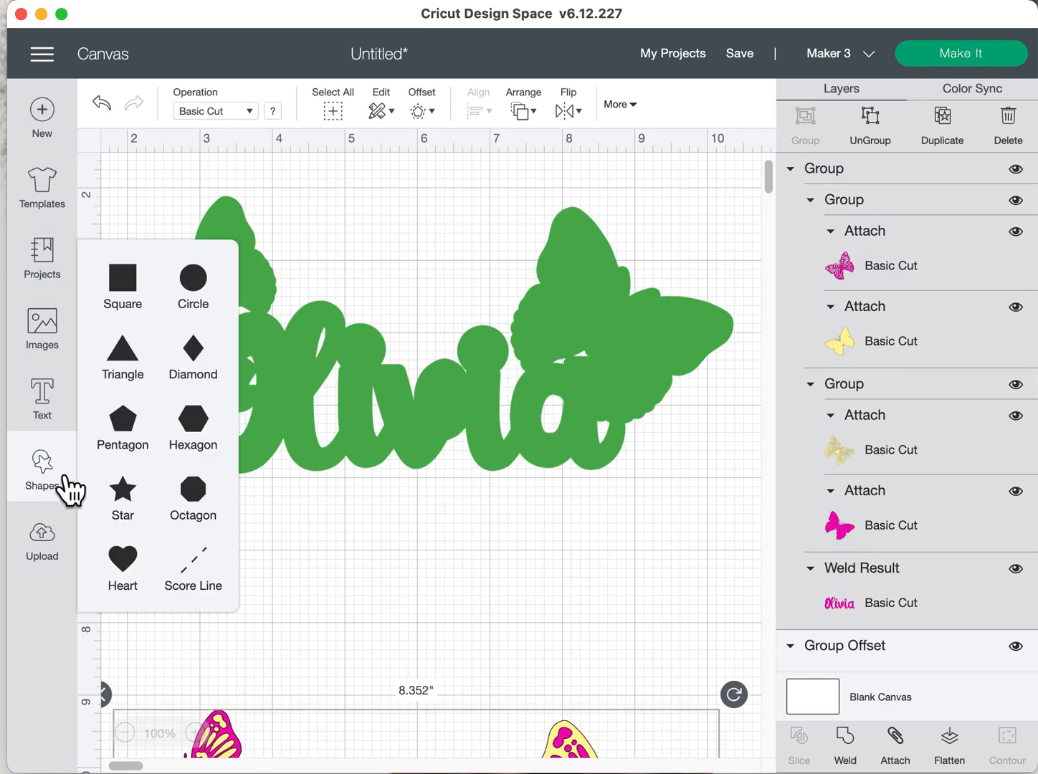
{"action": "left_click", "coordinate": [194, 279]}
{"action": "left_click_drag", "start_coordinate": [288, 268], "coordinate": [381, 317]}
{"action": "left_click_drag", "start_coordinate": [467, 478], "coordinate": [310, 319]}
{"action": "left_click_drag", "start_coordinate": [256, 272], "coordinate": [351, 408]}
Duplicate the circle over the first letter's holes and stretch another copy into an oval about 0.861 by 1.764 in over the second letter
{"action": "left_click", "coordinate": [961, 142]}
{"action": "left_click", "coordinate": [944, 137]}
{"action": "left_click", "coordinate": [278, 442]}
{"action": "left_click_drag", "start_coordinate": [394, 444], "coordinate": [386, 482]}
{"action": "left_click_drag", "start_coordinate": [339, 429], "coordinate": [323, 388]}
{"action": "left_click_drag", "start_coordinate": [358, 442], "coordinate": [359, 468]}
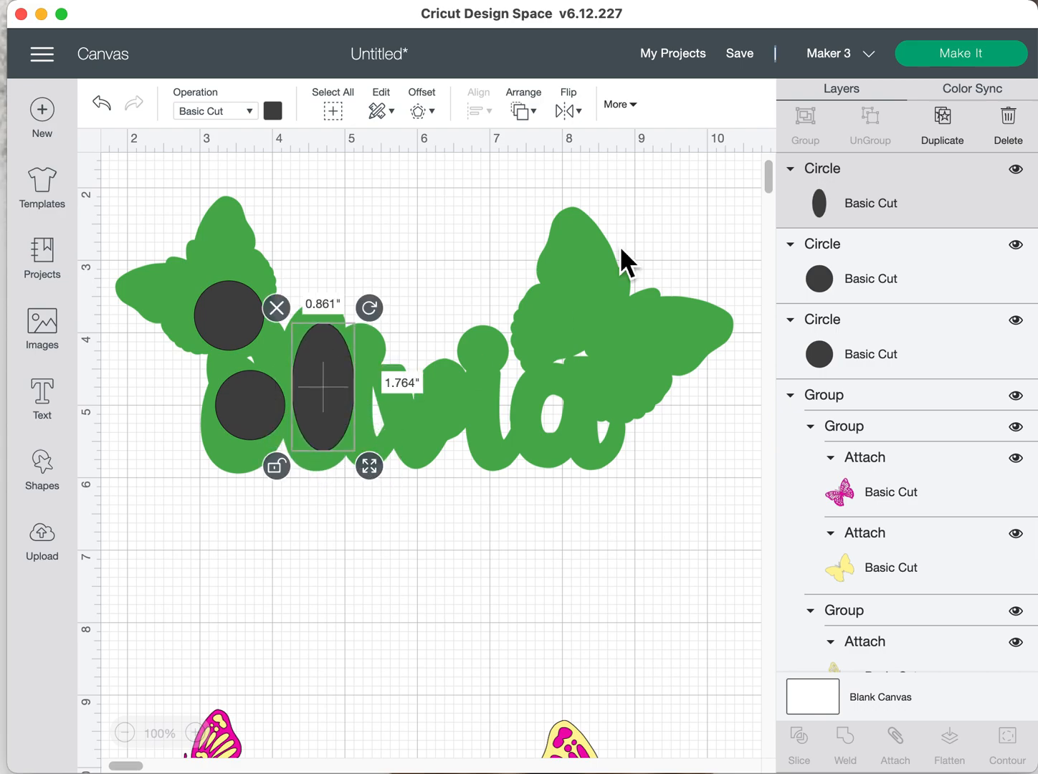
Duplicate the 0.958 in circle and place the copies over the gaps beside the first i and around the last letter
{"action": "left_click", "coordinate": [215, 312]}
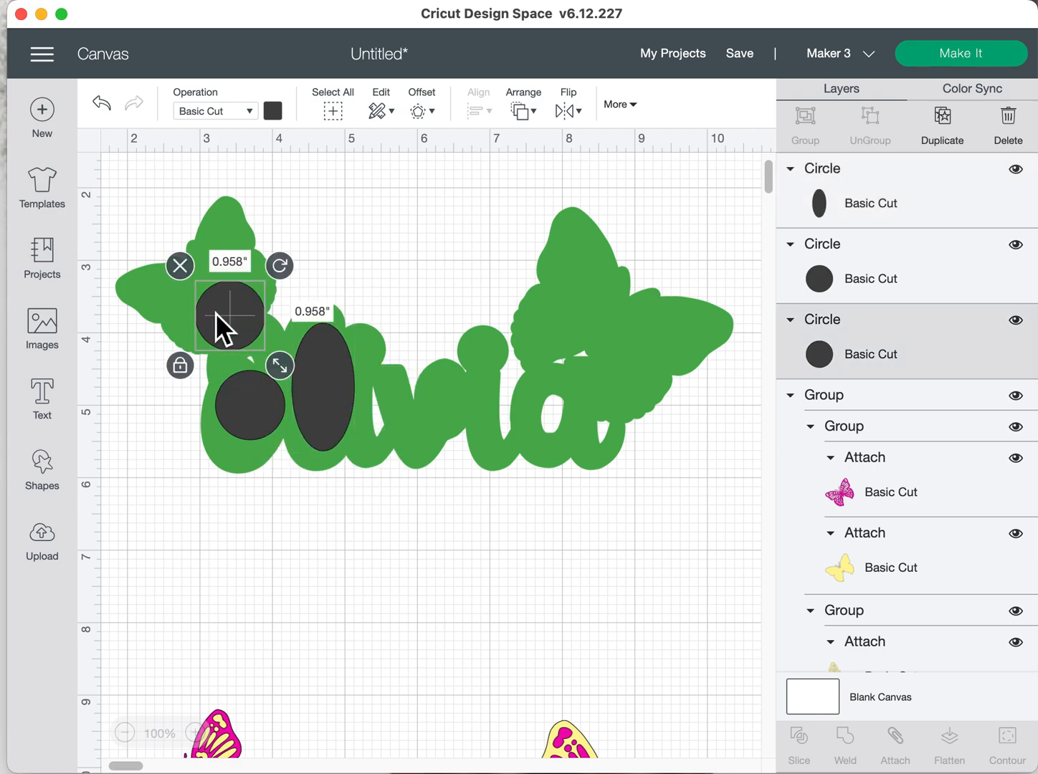
{"action": "left_click", "coordinate": [944, 151]}
{"action": "left_click_drag", "start_coordinate": [250, 337], "coordinate": [590, 442]}
{"action": "left_click", "coordinate": [950, 152]}
{"action": "left_click", "coordinate": [954, 147]}
{"action": "left_click", "coordinate": [698, 335]}
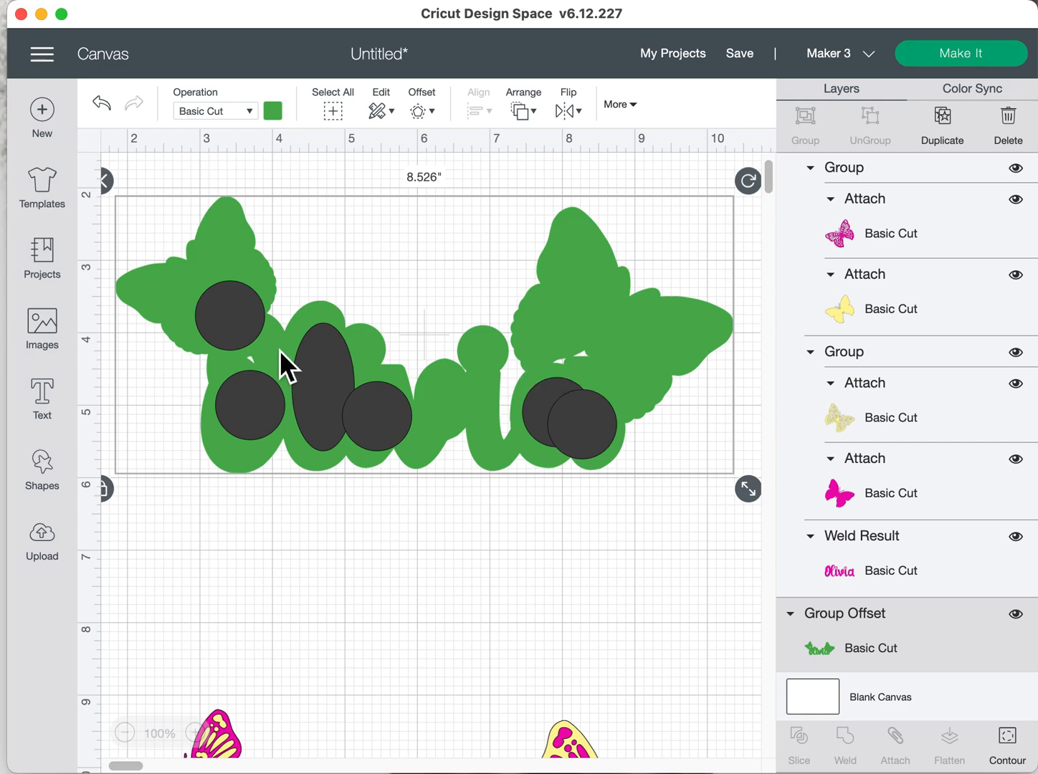
{"action": "left_click", "coordinate": [952, 136]}
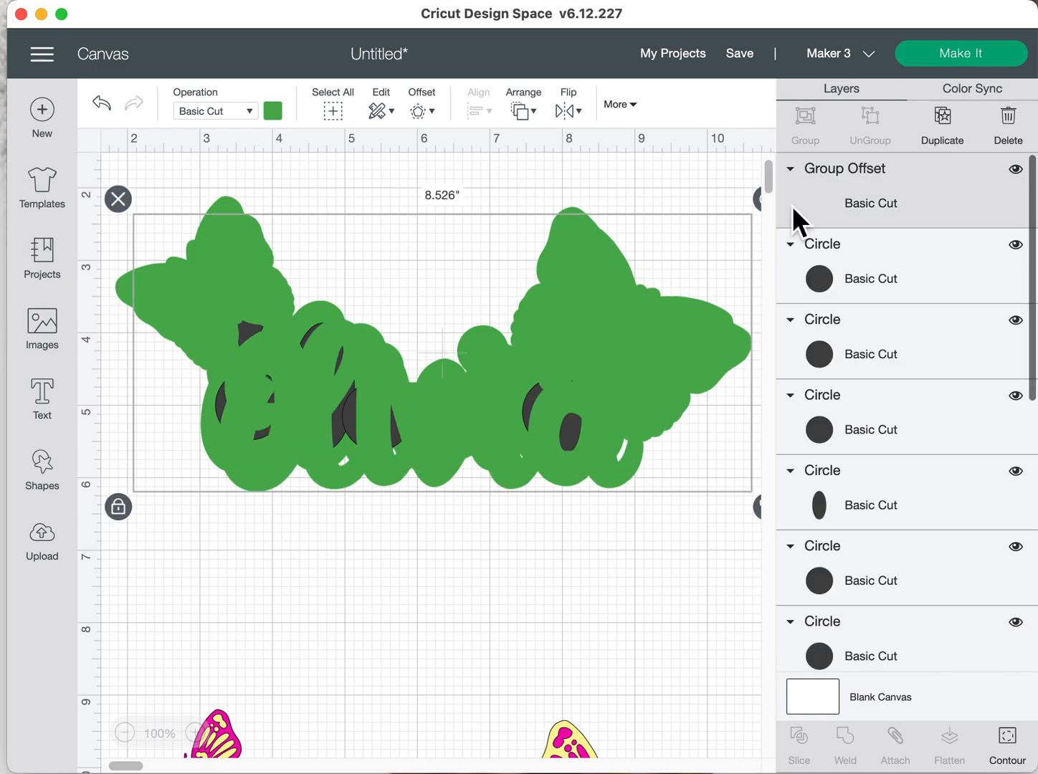
{"action": "left_click", "coordinate": [106, 105]}
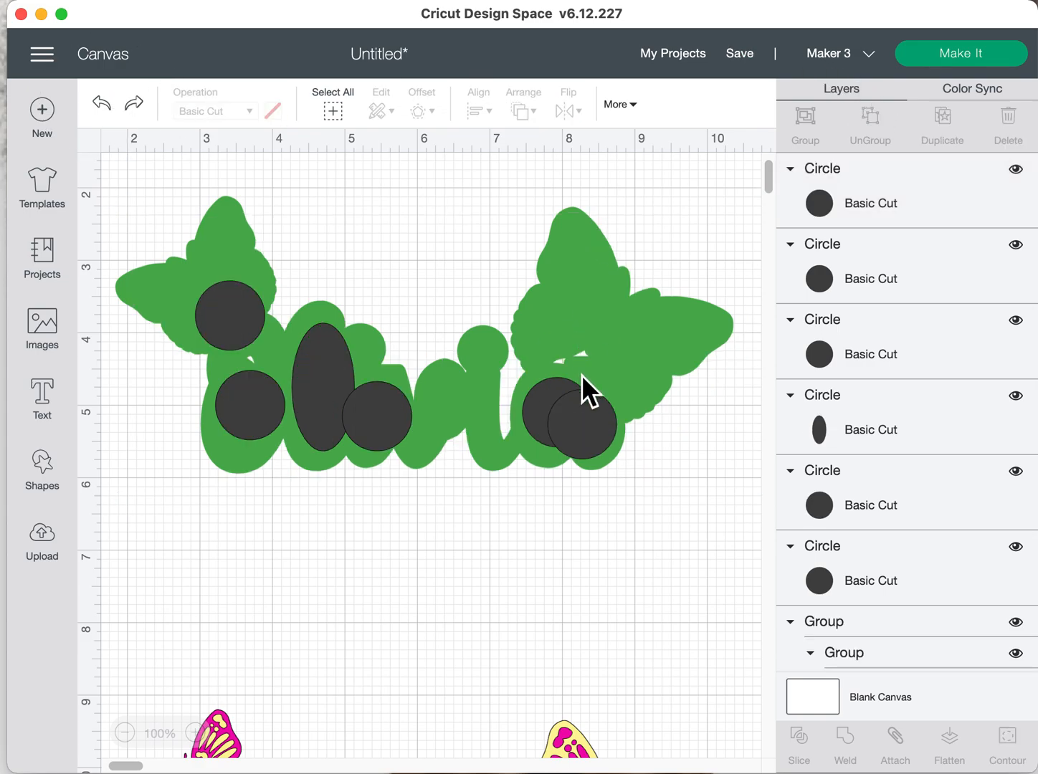
Duplicate the circle twice, covering the gap under the right butterfly and the gap at the top of the first letter
{"action": "left_click", "coordinate": [582, 374]}
{"action": "left_click", "coordinate": [585, 434]}
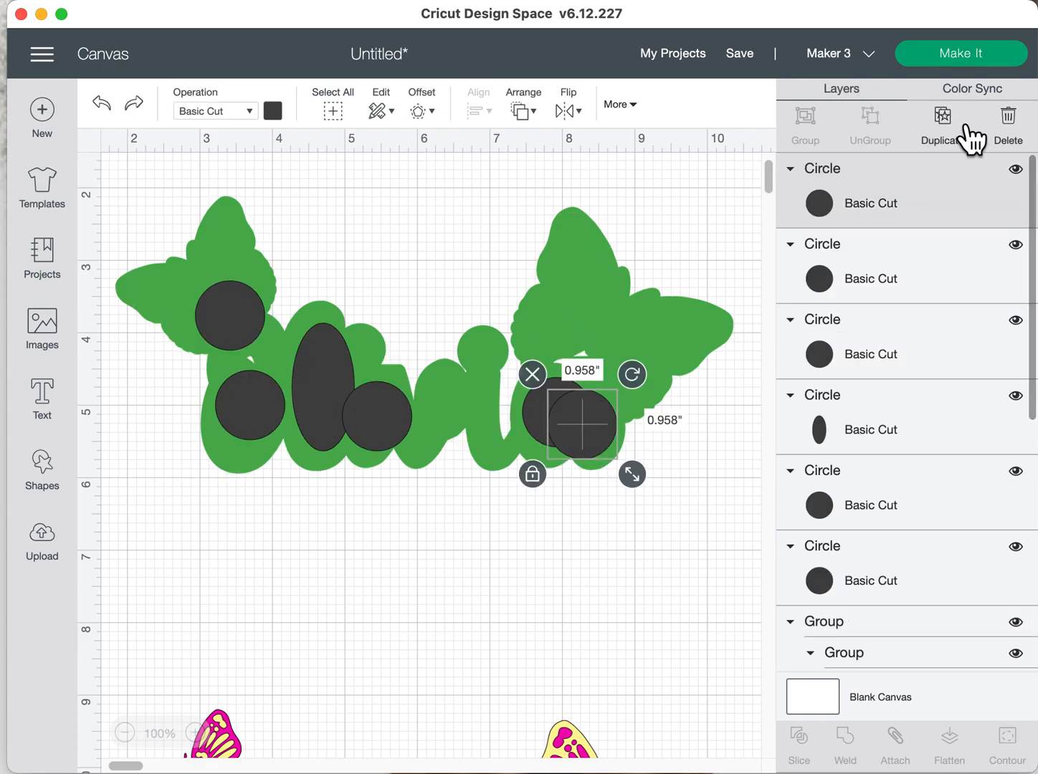
{"action": "left_click", "coordinate": [943, 136]}
{"action": "left_click_drag", "start_coordinate": [611, 430], "coordinate": [586, 361]}
{"action": "left_click", "coordinate": [943, 121]}
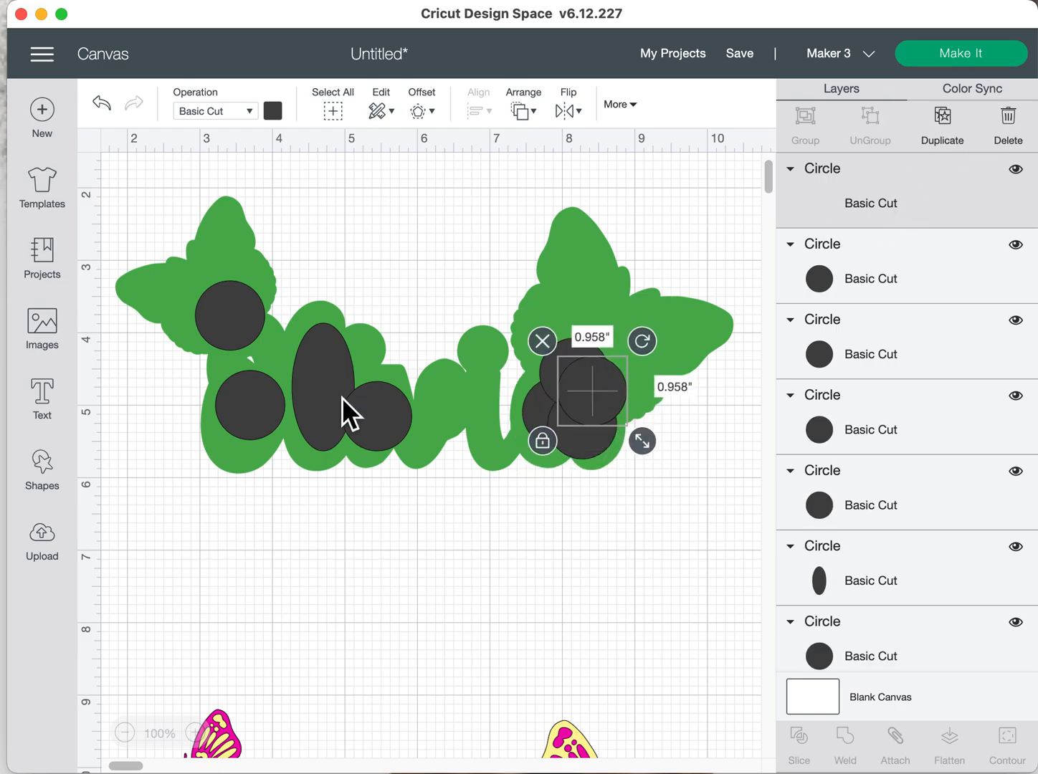
{"action": "left_click_drag", "start_coordinate": [579, 377], "coordinate": [242, 361]}
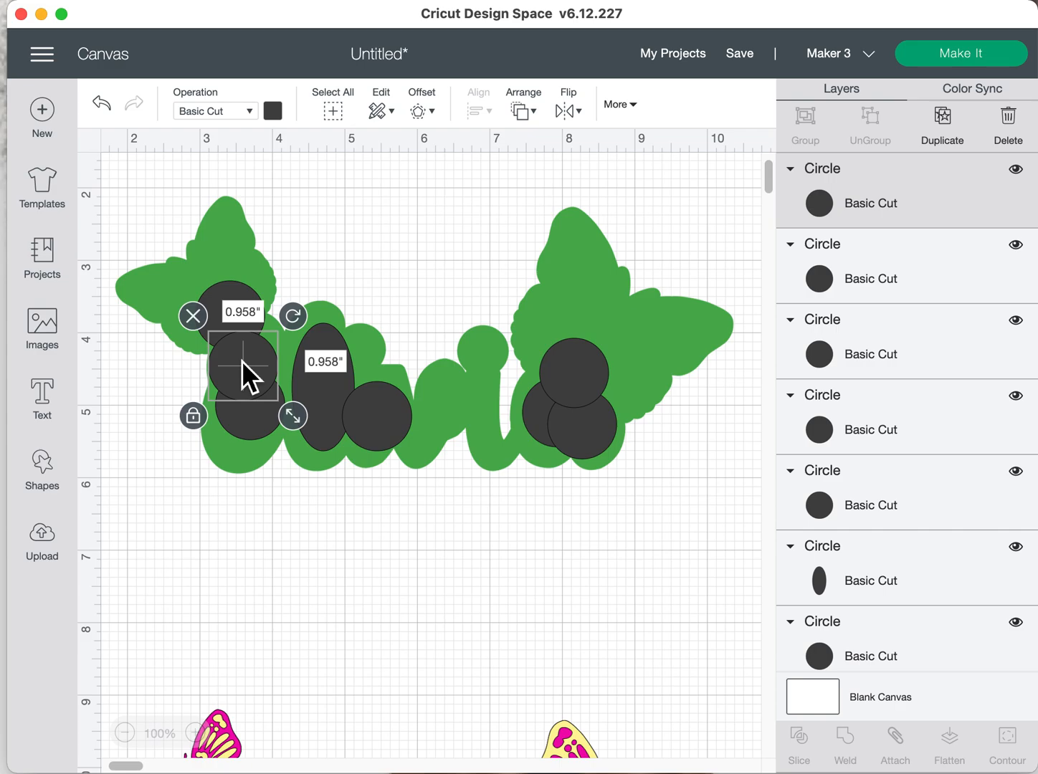
Duplicate the circle twice more and place the copies over the gaps on both sides of the second i
{"action": "left_click", "coordinate": [943, 139]}
{"action": "left_click_drag", "start_coordinate": [280, 378], "coordinate": [517, 434]}
{"action": "left_click", "coordinate": [514, 517]}
{"action": "left_click", "coordinate": [523, 501]}
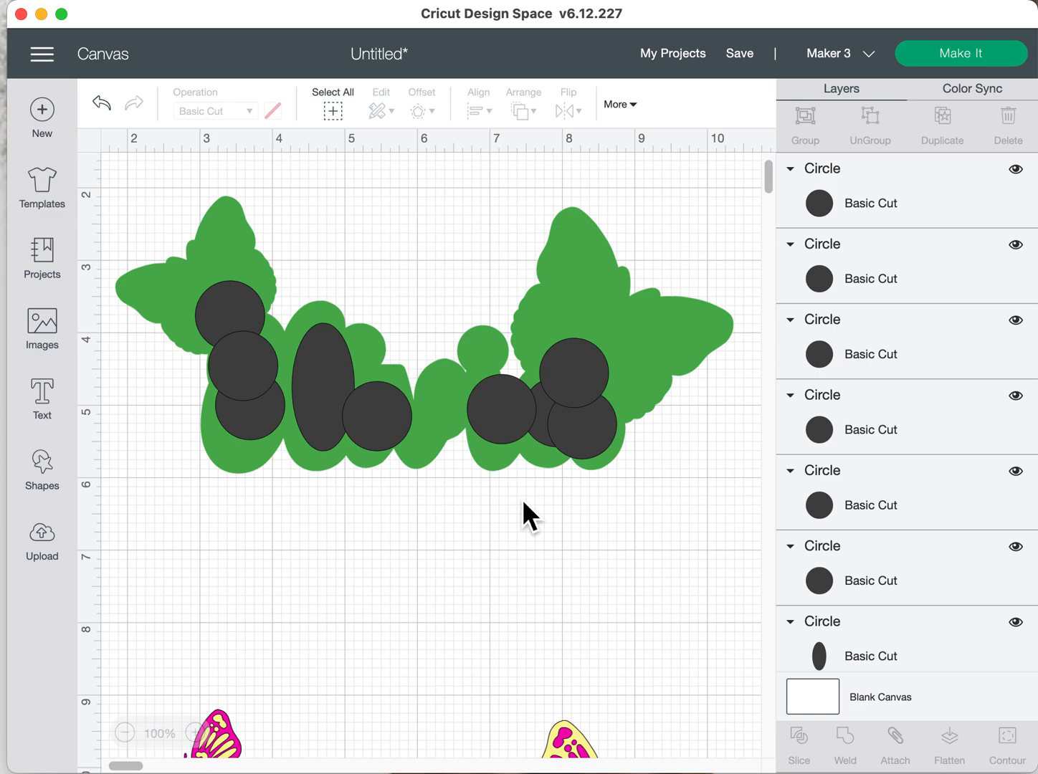
{"action": "left_click", "coordinate": [573, 356]}
{"action": "left_click", "coordinate": [948, 139]}
{"action": "left_click_drag", "start_coordinate": [598, 391], "coordinate": [463, 397]}
{"action": "left_click", "coordinate": [678, 560]}
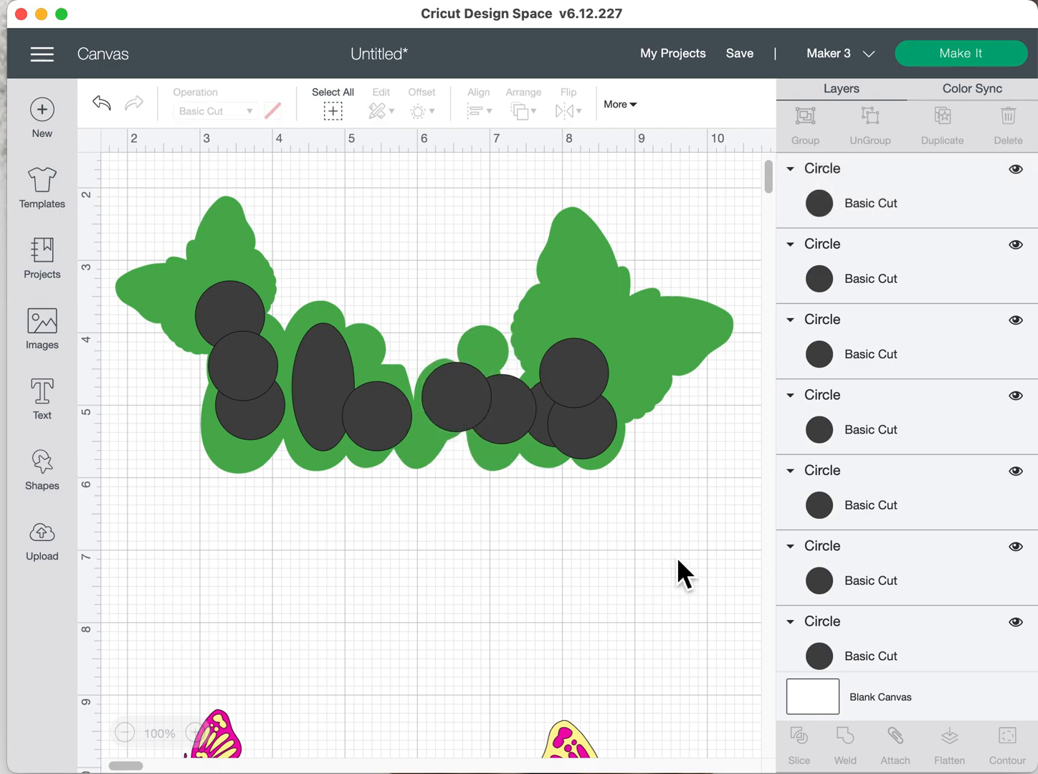
Weld all the circles and the oval together with the green offset into one solid backing
{"action": "left_click_drag", "start_coordinate": [182, 188], "coordinate": [702, 423]}
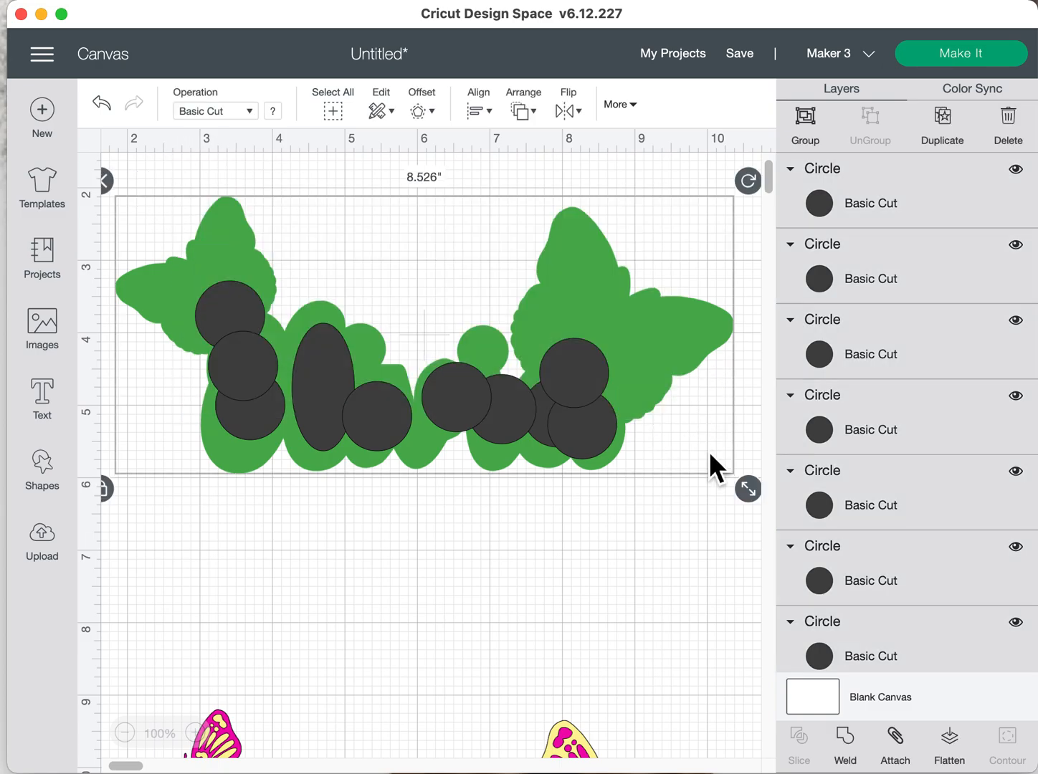
{"action": "left_click", "coordinate": [853, 751]}
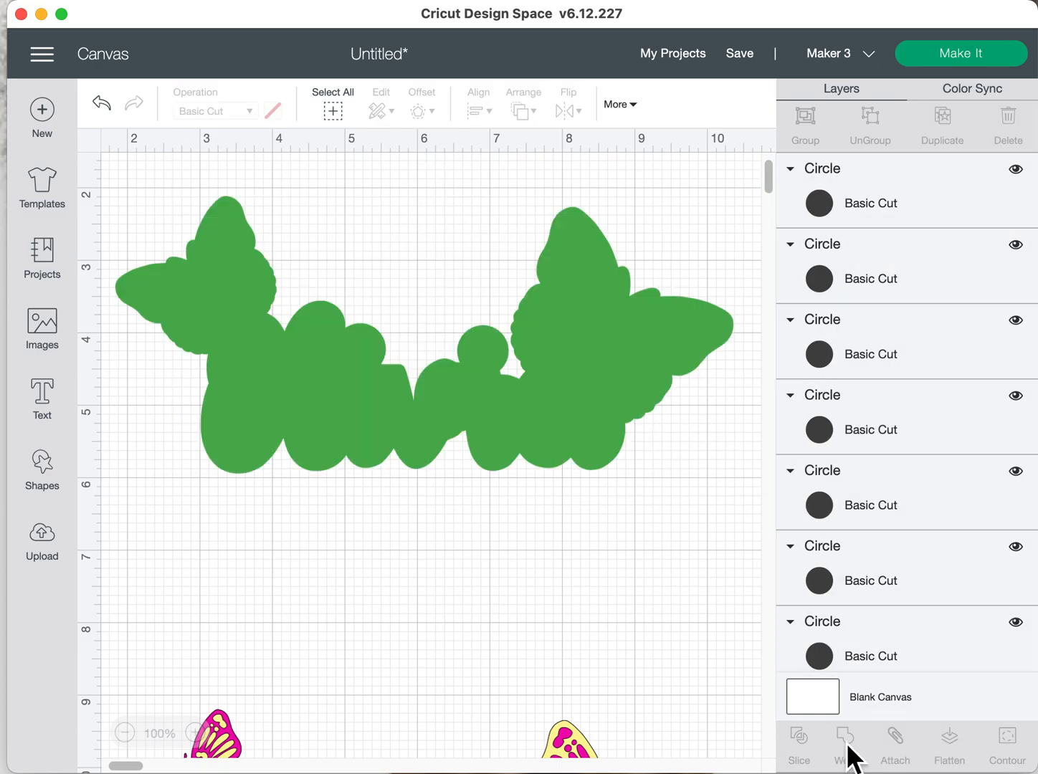
Bring the grouped name and butterflies in front of the welded green backing and lay the group back over it
{"action": "left_click_drag", "start_coordinate": [589, 751], "coordinate": [606, 488]}
{"action": "left_click_drag", "start_coordinate": [604, 587], "coordinate": [606, 529]}
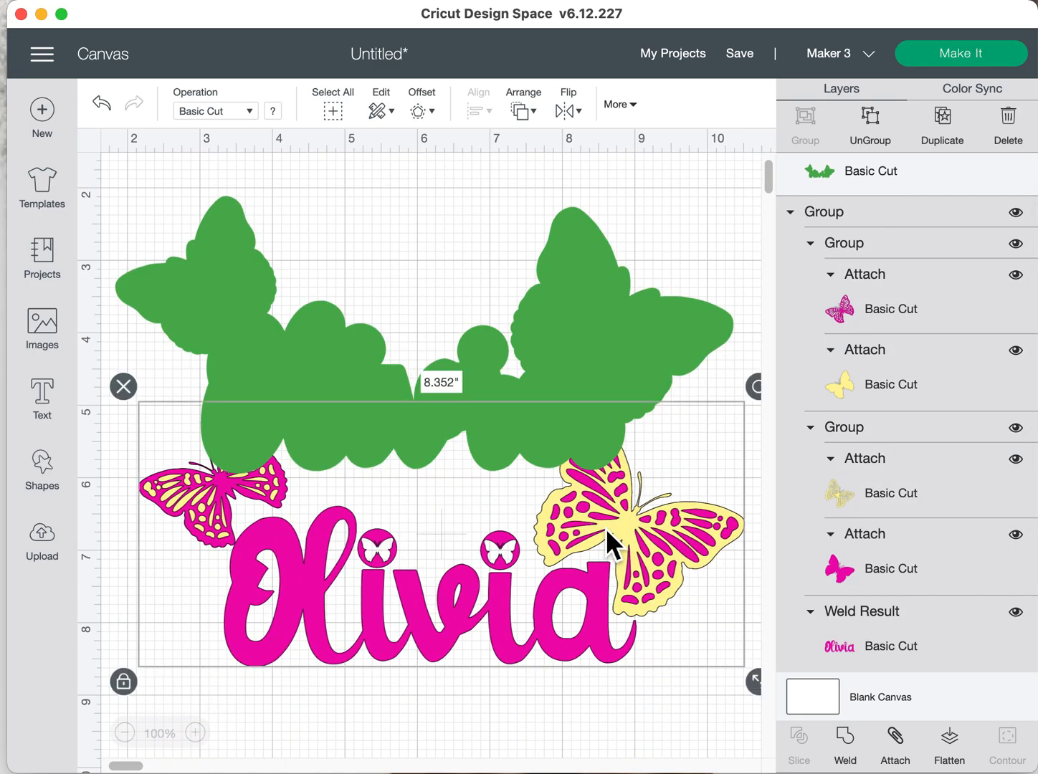
{"action": "left_click", "coordinate": [522, 111]}
{"action": "left_click", "coordinate": [566, 195]}
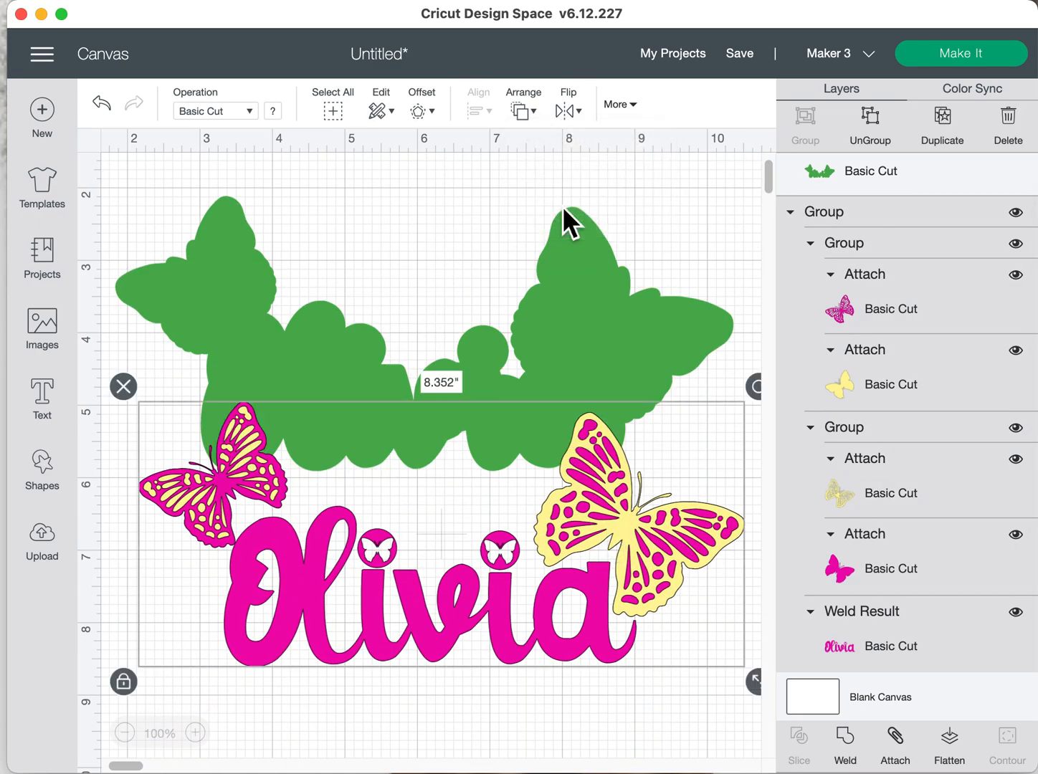
{"action": "left_click_drag", "start_coordinate": [540, 640], "coordinate": [521, 428]}
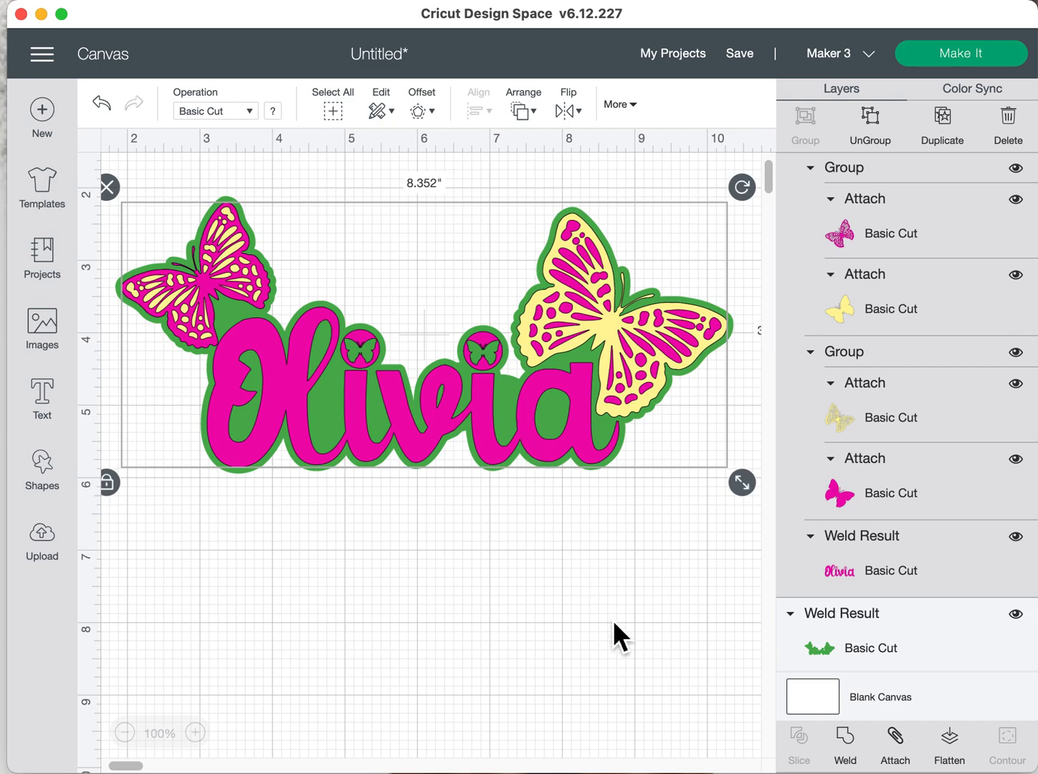
{"action": "left_click", "coordinate": [562, 606]}
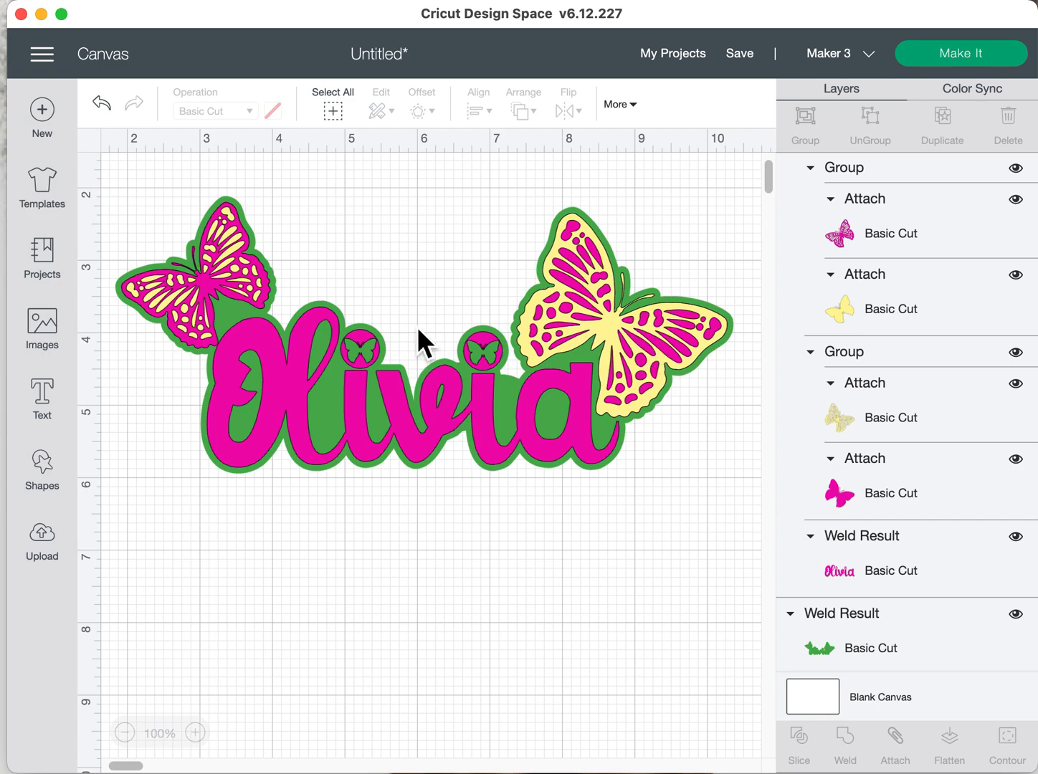
{"action": "left_click", "coordinate": [677, 488]}
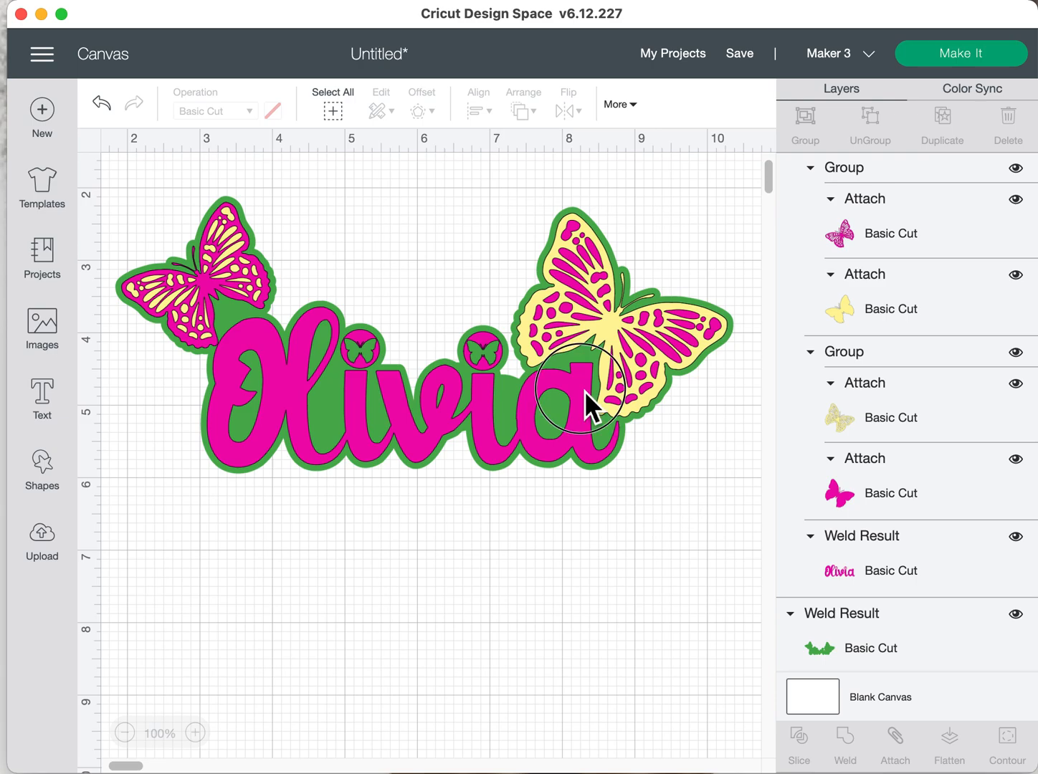
{"action": "left_click", "coordinate": [585, 395]}
{"action": "left_click", "coordinate": [667, 507]}
Align the name-and-butterfly group and the welded green backing with the Center option
{"action": "left_click_drag", "start_coordinate": [694, 506], "coordinate": [152, 205]}
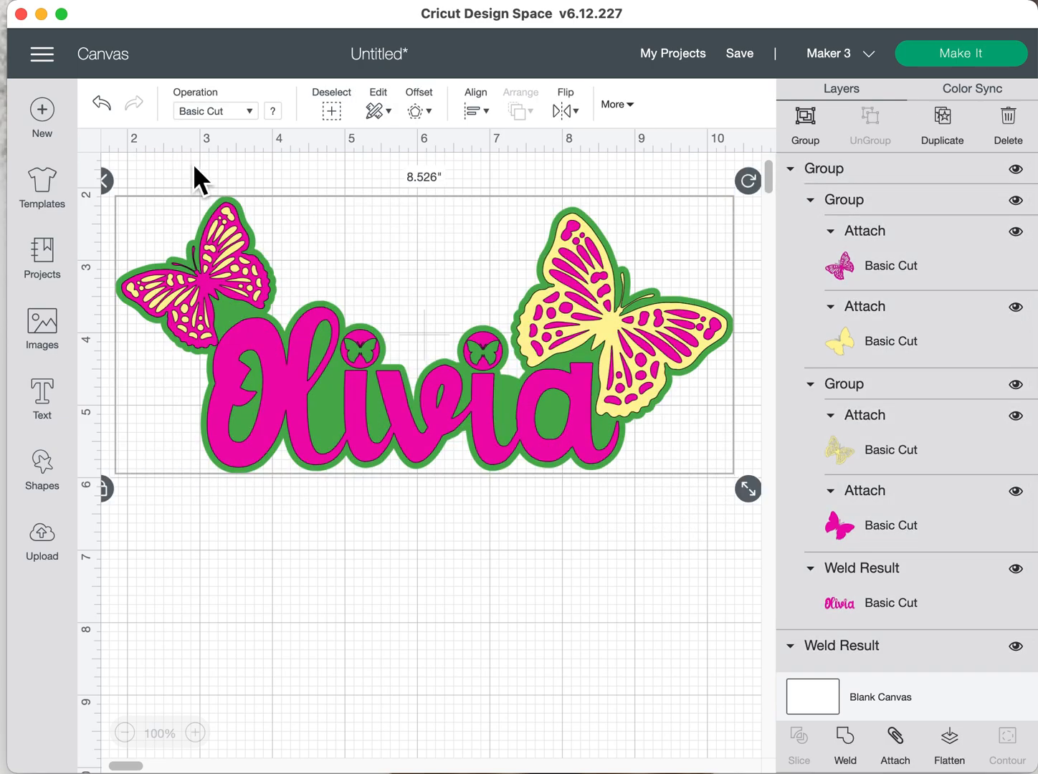
{"action": "left_click", "coordinate": [485, 114]}
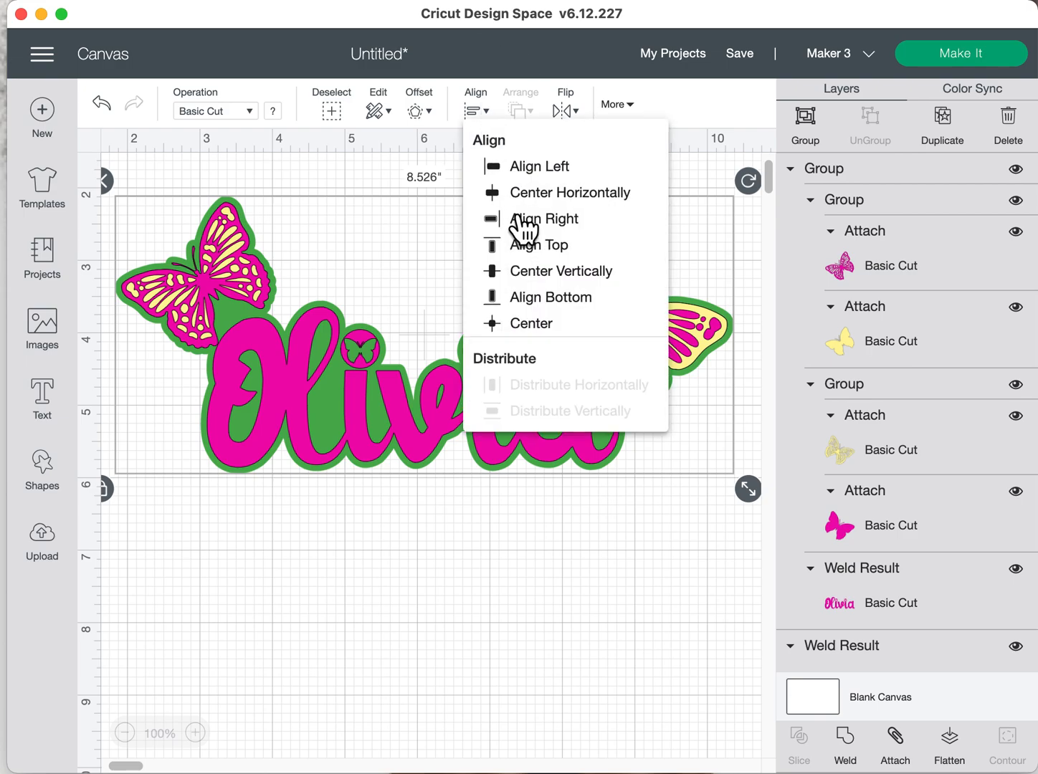
{"action": "left_click", "coordinate": [535, 324]}
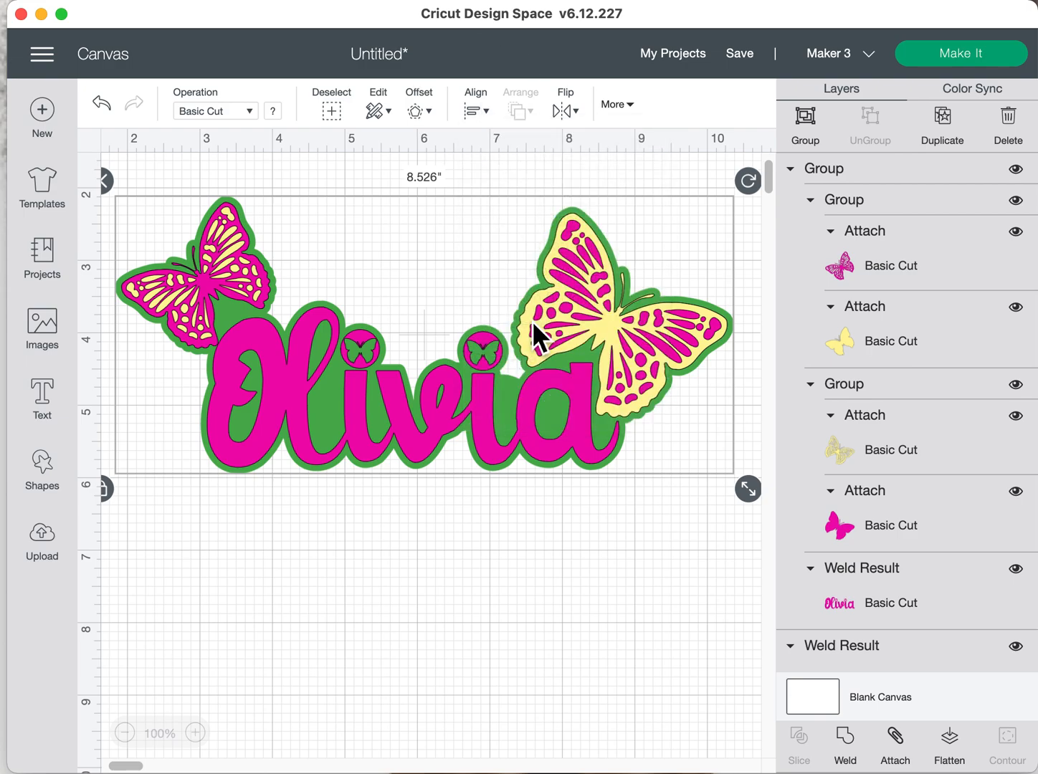
{"action": "left_click", "coordinate": [520, 522]}
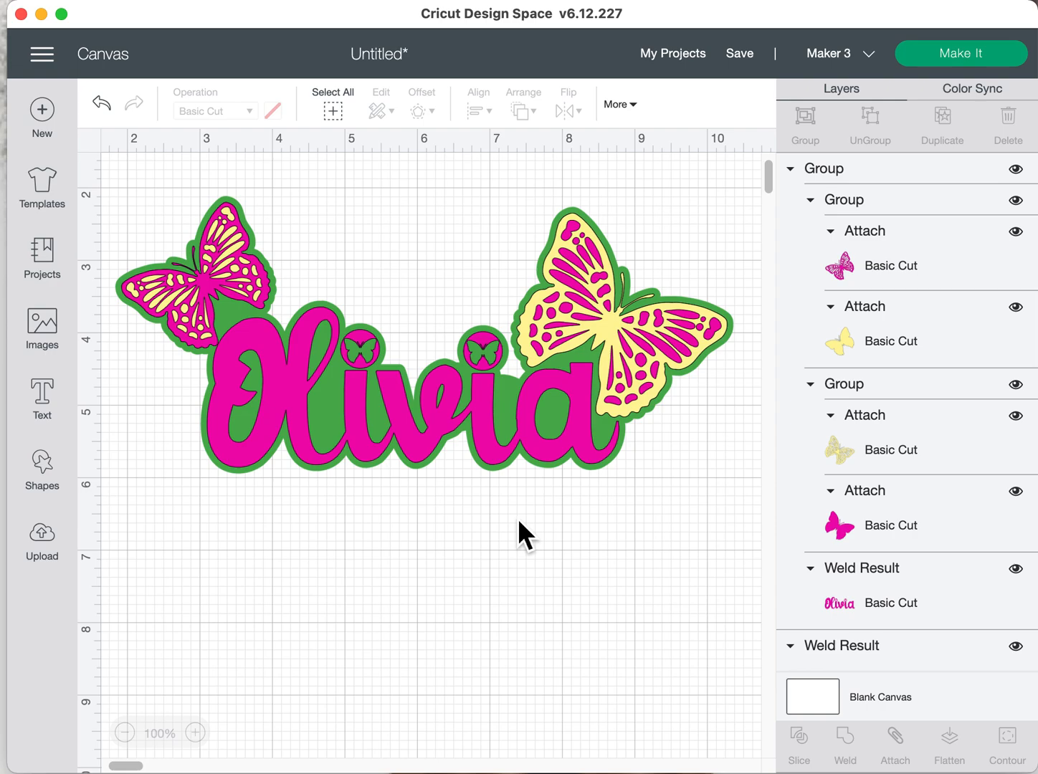